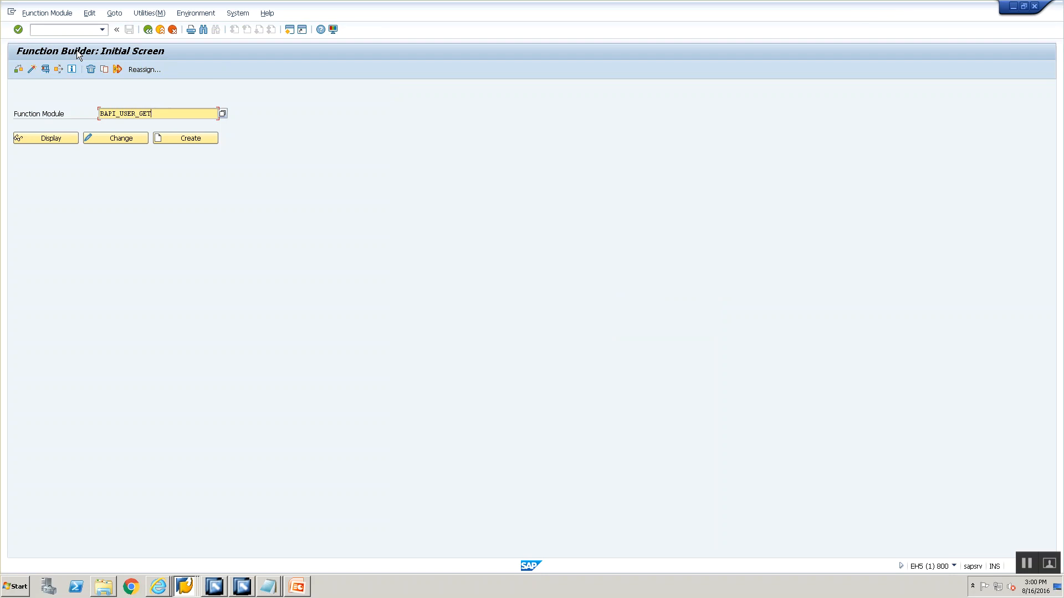
Complete the function module name as BAPI_USER_GET_DETAIL and open its test environment
{"action": "type", "text": "IL"}
{"action": "key", "text": "Return"}
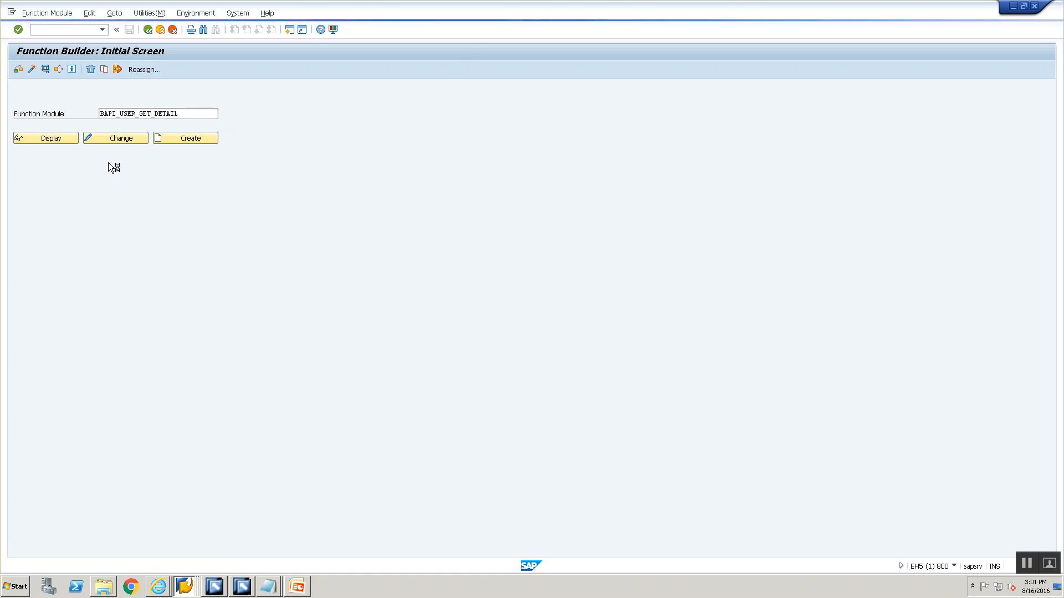
{"action": "left_click", "coordinate": [148, 168]}
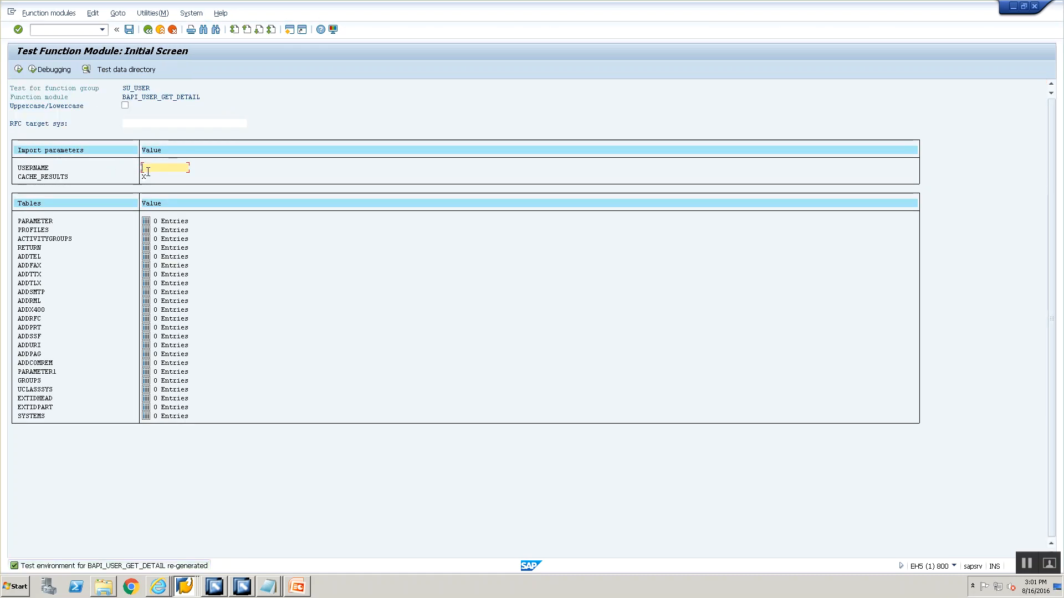
Enter USERPI15 as the USERNAME import parameter and execute the function module test
{"action": "type", "text": "USERPI15"}
{"action": "left_click", "coordinate": [19, 69]}
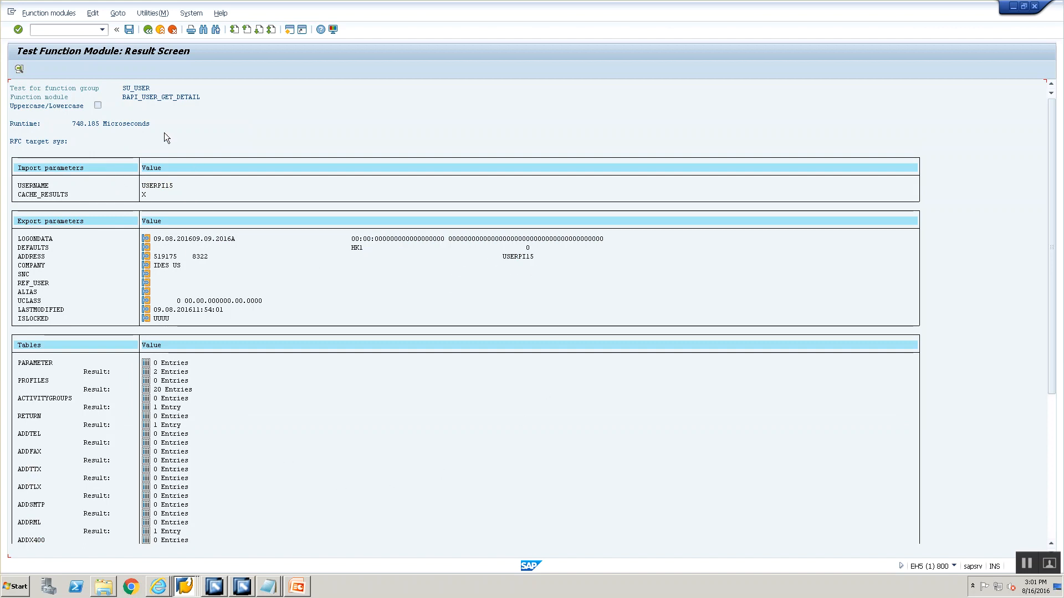
Return to the test screen, change the username to USERPI15AA and execute the test again
{"action": "left_click", "coordinate": [147, 31]}
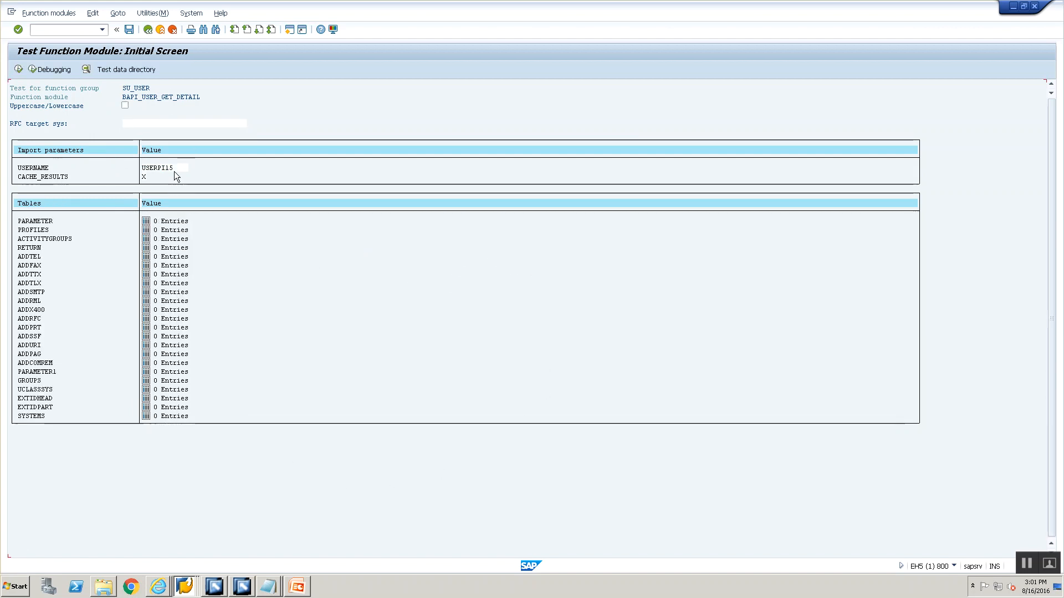
{"action": "left_click", "coordinate": [175, 171]}
{"action": "type", "text": "AA"}
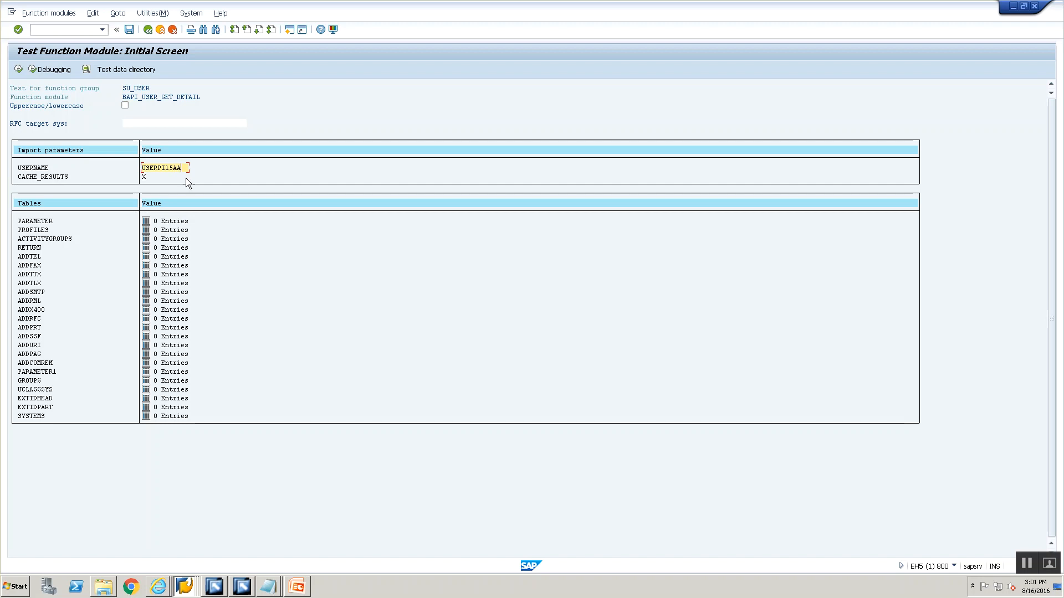
{"action": "left_click", "coordinate": [21, 69]}
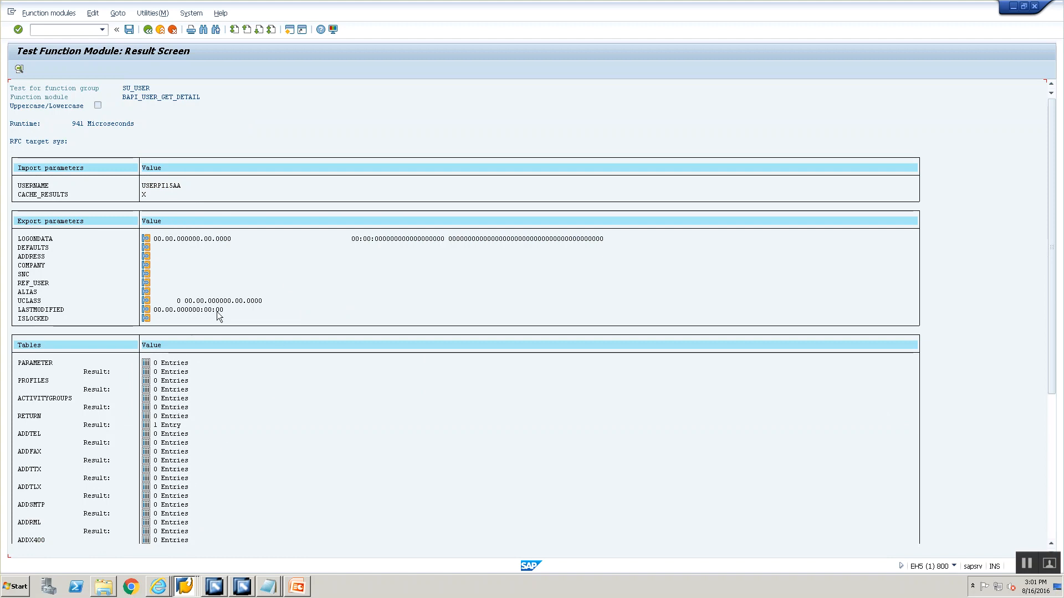
Return to the test screen and rerun the test with the username USERPI15
{"action": "left_click", "coordinate": [145, 30]}
{"action": "double_click", "coordinate": [190, 168]}
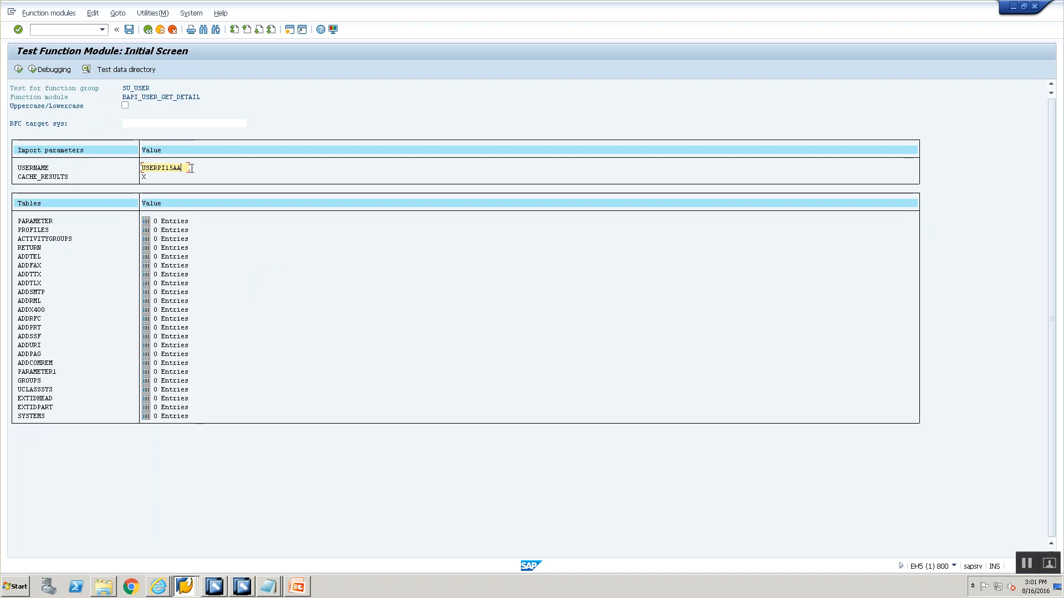
{"action": "key", "text": "F8"}
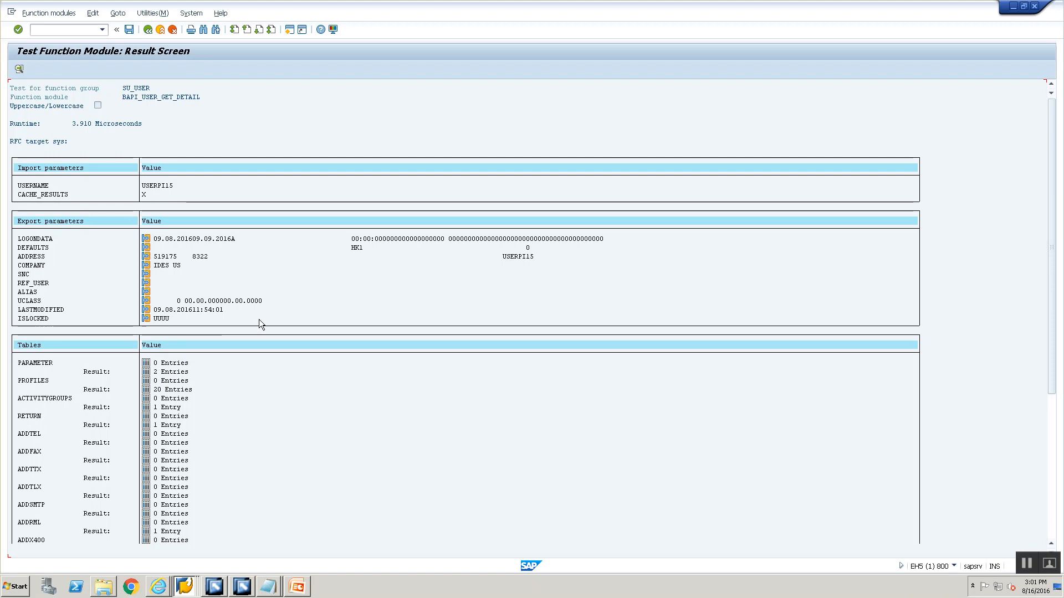
Switch to the presentation, highlight 'Service Interface' on the agenda slide, and return to SAP
{"action": "left_click", "coordinate": [309, 588]}
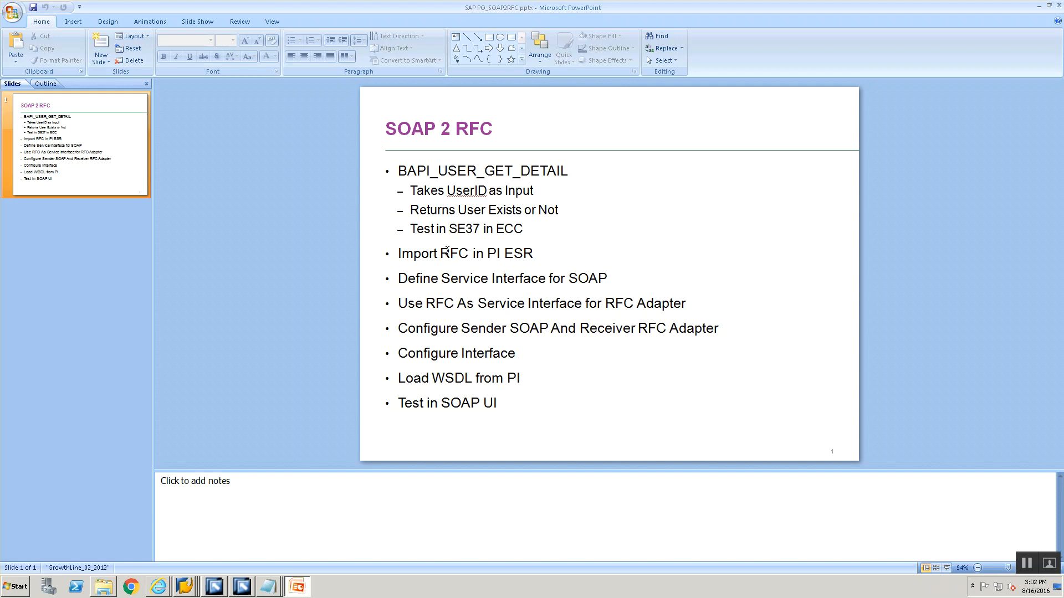
{"action": "mouse_move", "coordinate": [442, 280]}
{"action": "left_mouse_down"}
{"action": "mouse_move", "coordinate": [520, 287]}
{"action": "mouse_move", "coordinate": [525, 303]}
{"action": "mouse_move", "coordinate": [550, 278]}
{"action": "left_mouse_up"}
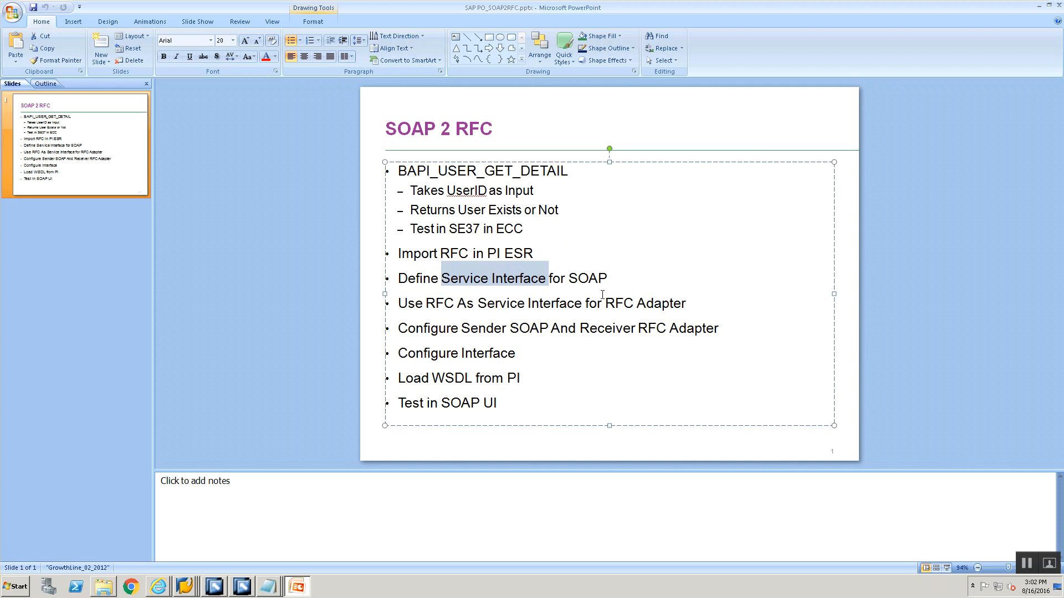
{"action": "left_click", "coordinate": [194, 587]}
{"action": "left_click", "coordinate": [195, 549]}
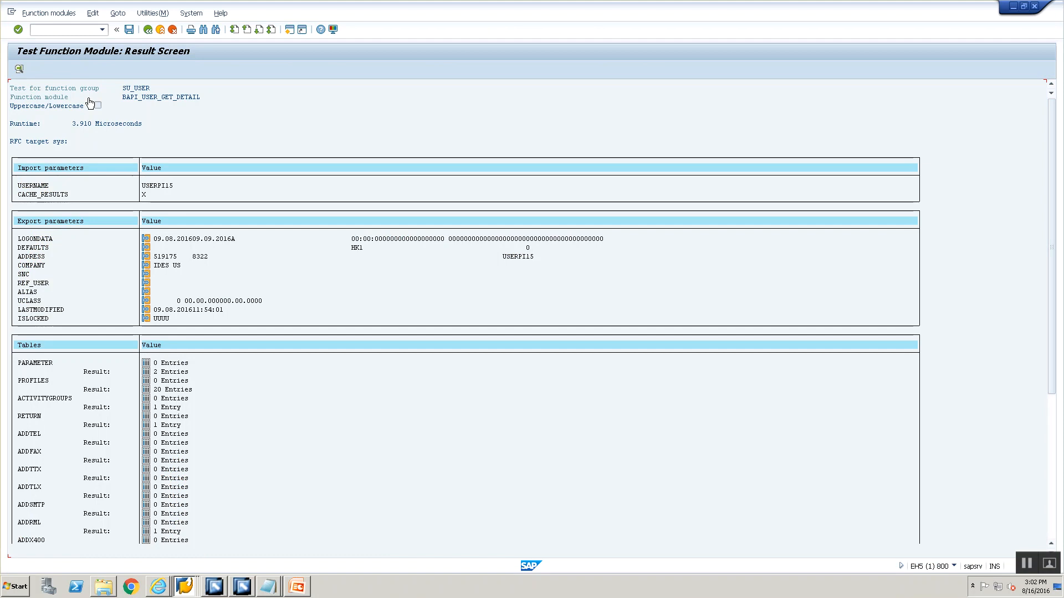
Display BAPI_USER_GET_DETAIL in the Function Builder and review its import, export and tables parameters
{"action": "left_click", "coordinate": [148, 28]}
{"action": "left_click", "coordinate": [149, 29]}
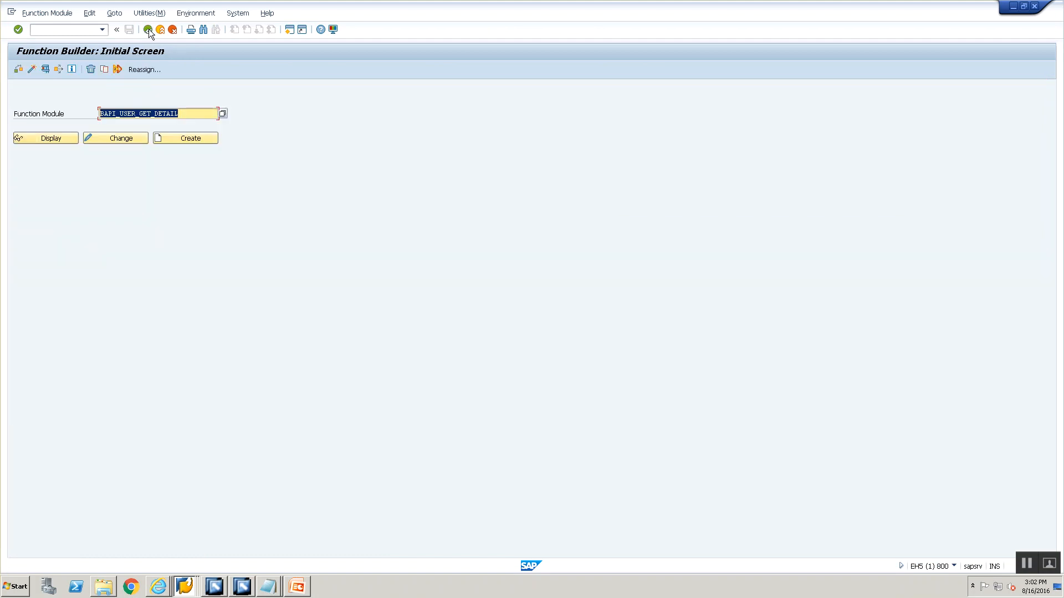
{"action": "left_click", "coordinate": [58, 140]}
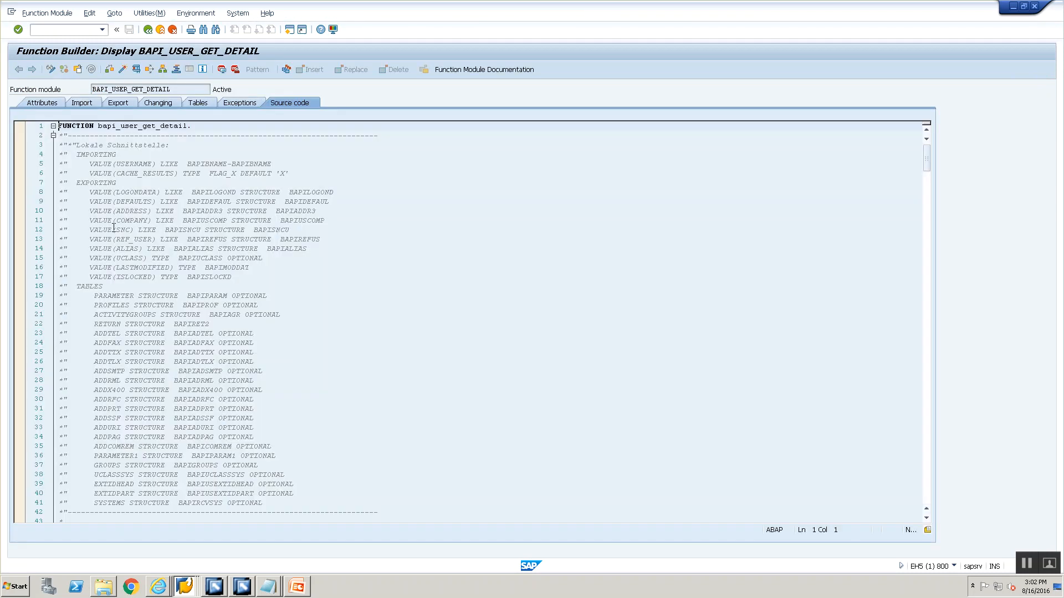
{"action": "left_click", "coordinate": [83, 104]}
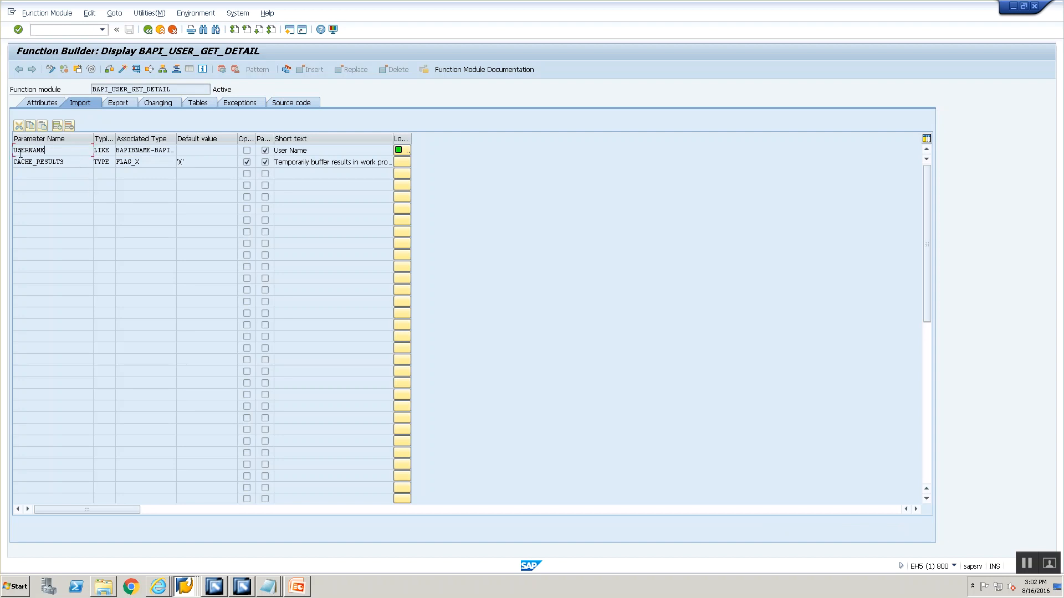
{"action": "left_click", "coordinate": [121, 105]}
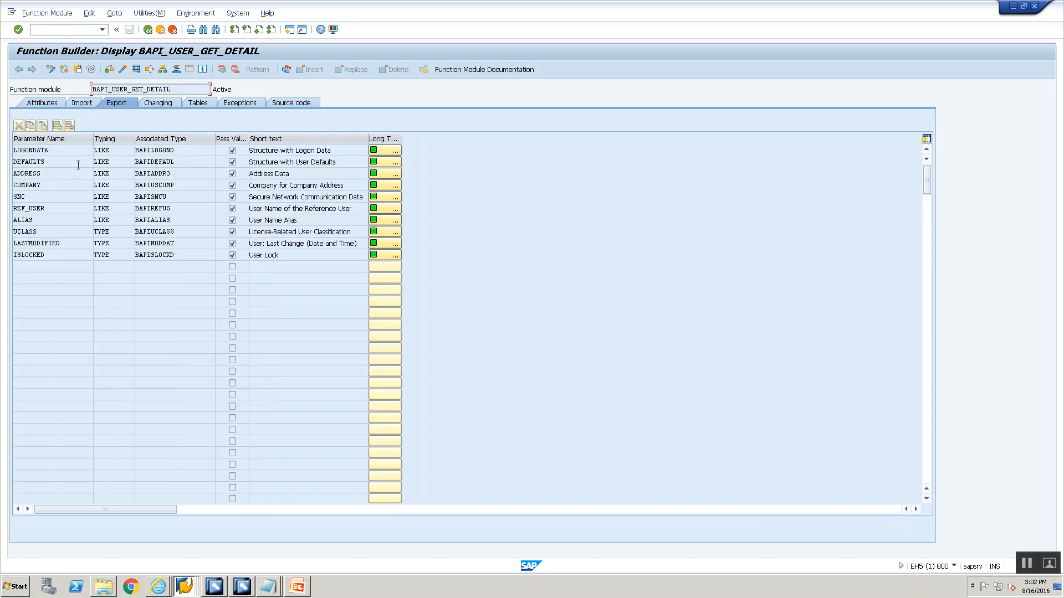
{"action": "left_click", "coordinate": [191, 102]}
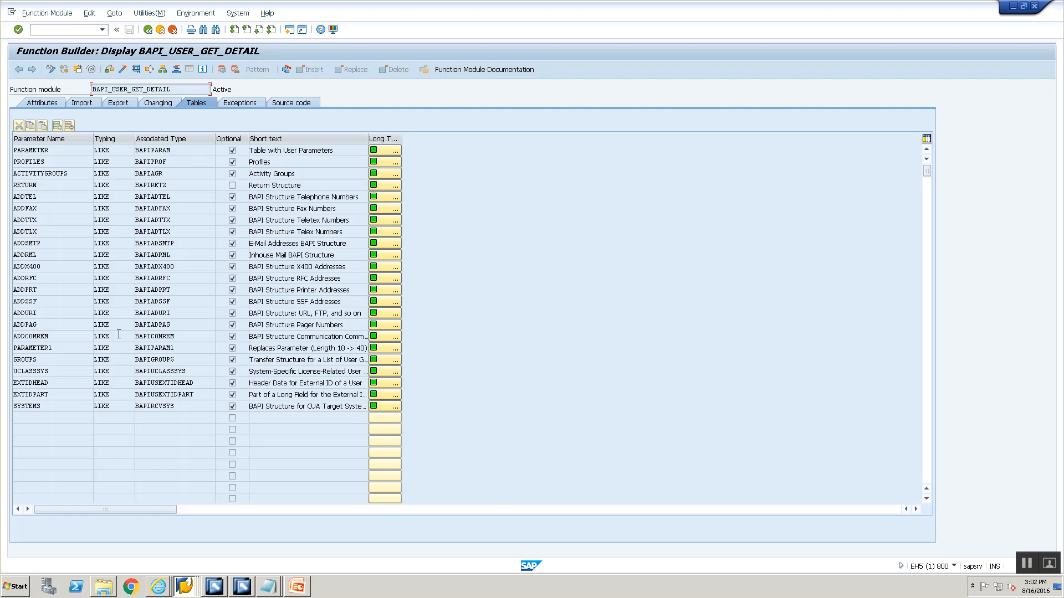
{"action": "left_click", "coordinate": [95, 104]}
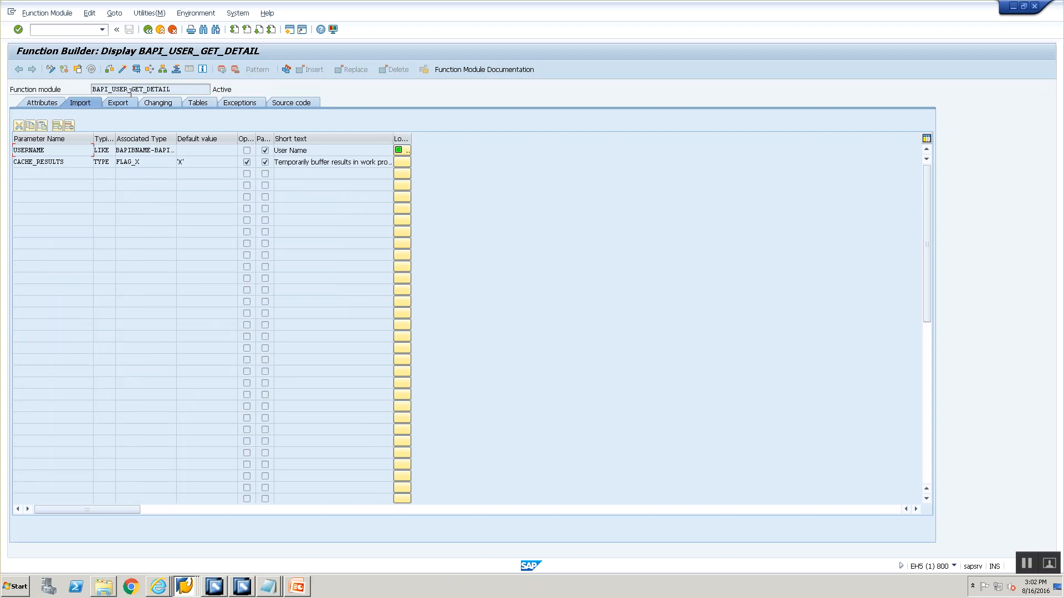
Switch to the presentation and highlight the 'Use RFC As Service Interface for RFC Adapter' agenda item
{"action": "left_click", "coordinate": [298, 585]}
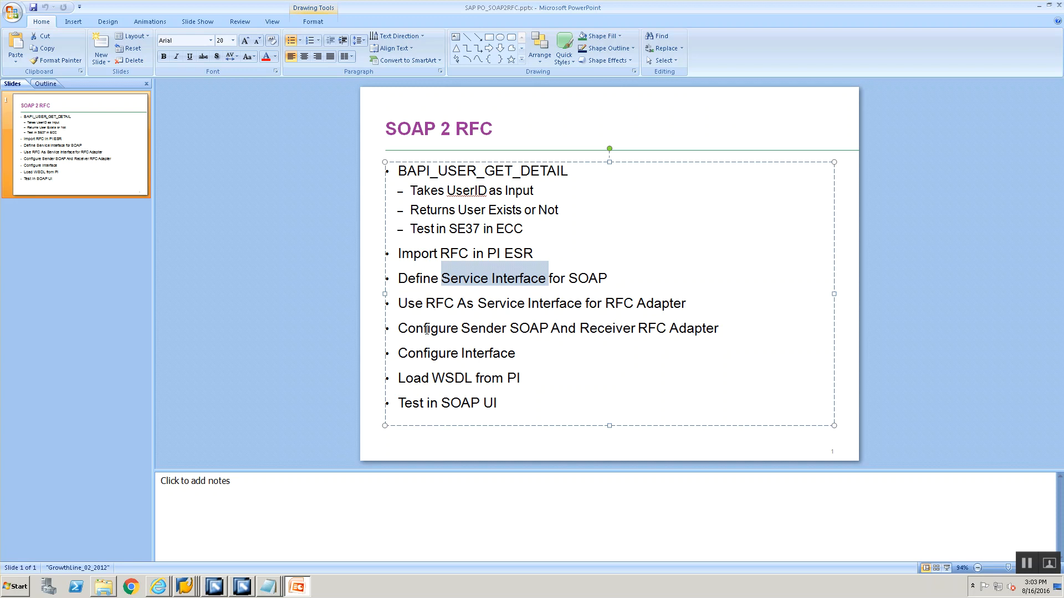
{"action": "left_click_drag", "start_coordinate": [706, 304], "coordinate": [381, 233]}
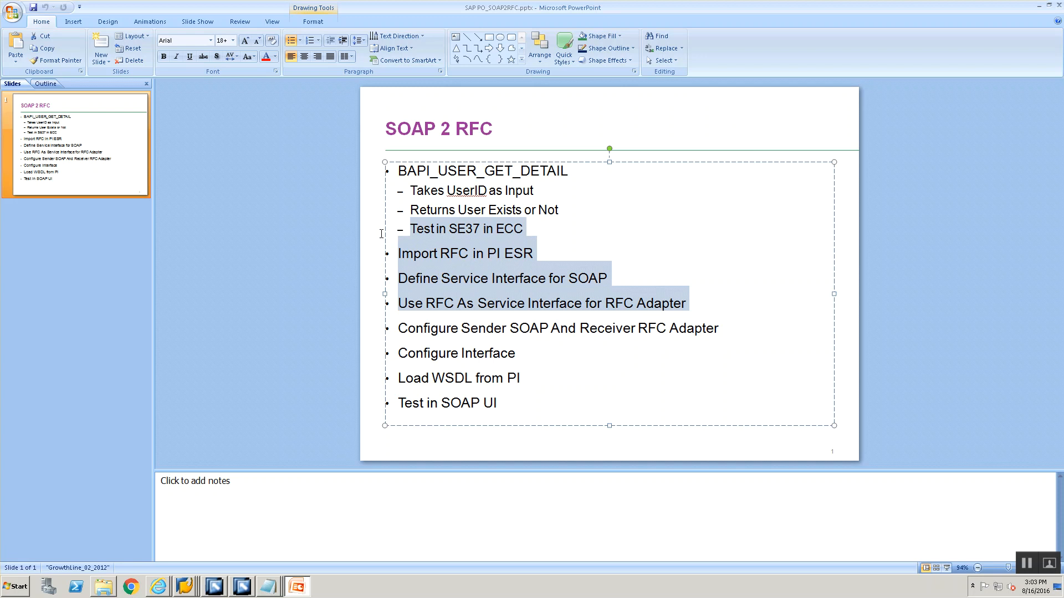
{"action": "left_click", "coordinate": [431, 324]}
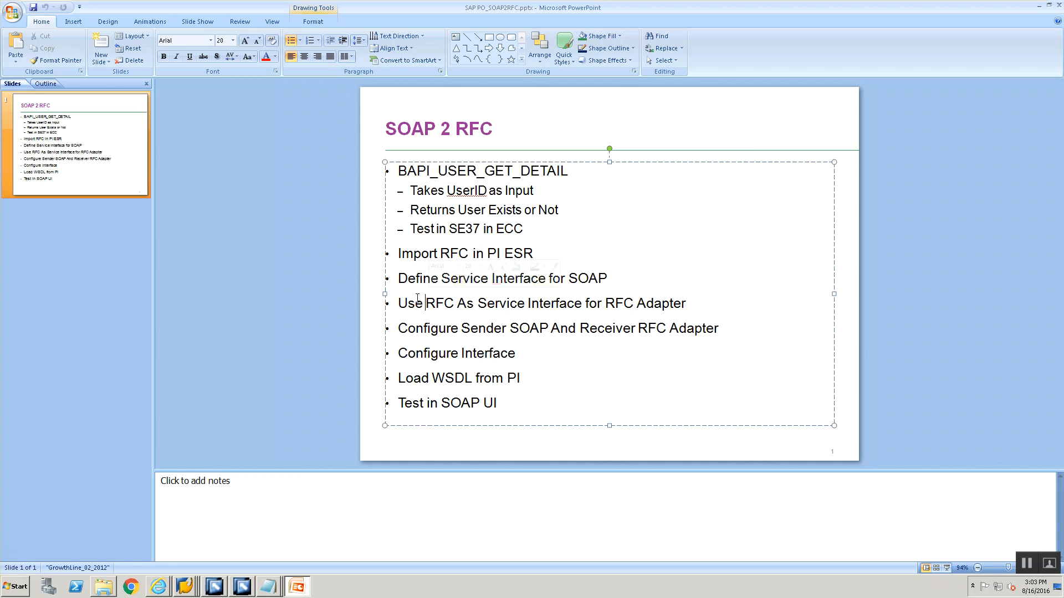
{"action": "left_click_drag", "start_coordinate": [398, 303], "coordinate": [683, 310]}
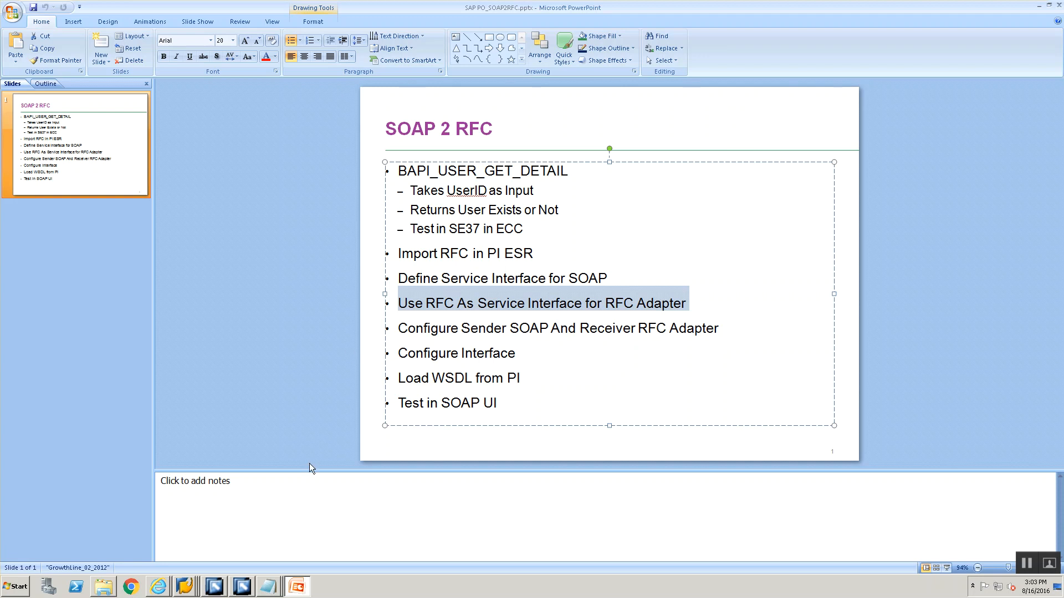
Switch to the Enterprise Services Builder, collapse the File2IDoc namespace and close all open editor tabs
{"action": "left_click", "coordinate": [242, 586]}
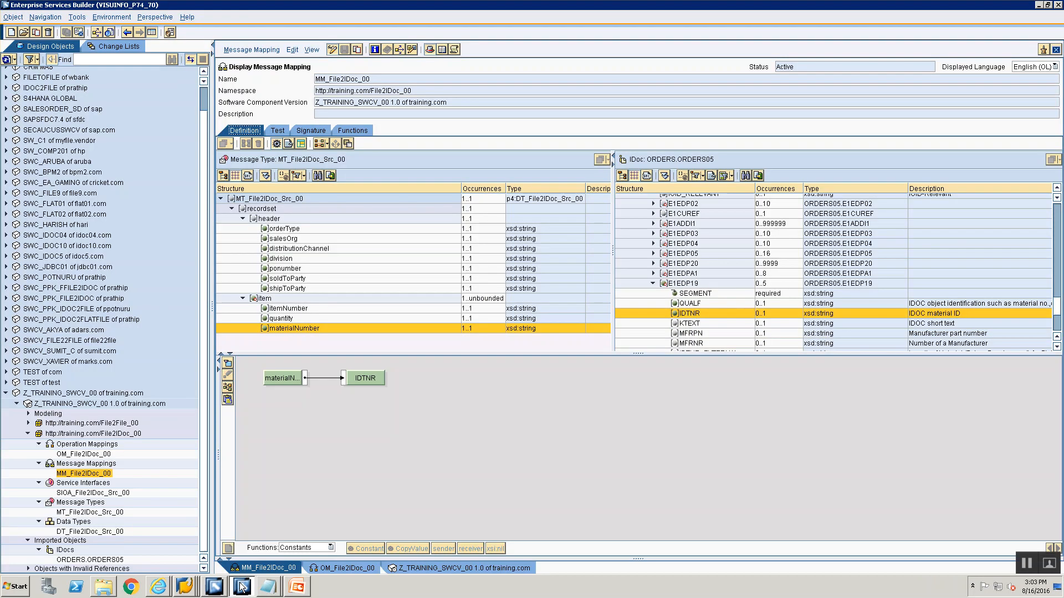
{"action": "left_click", "coordinate": [28, 433]}
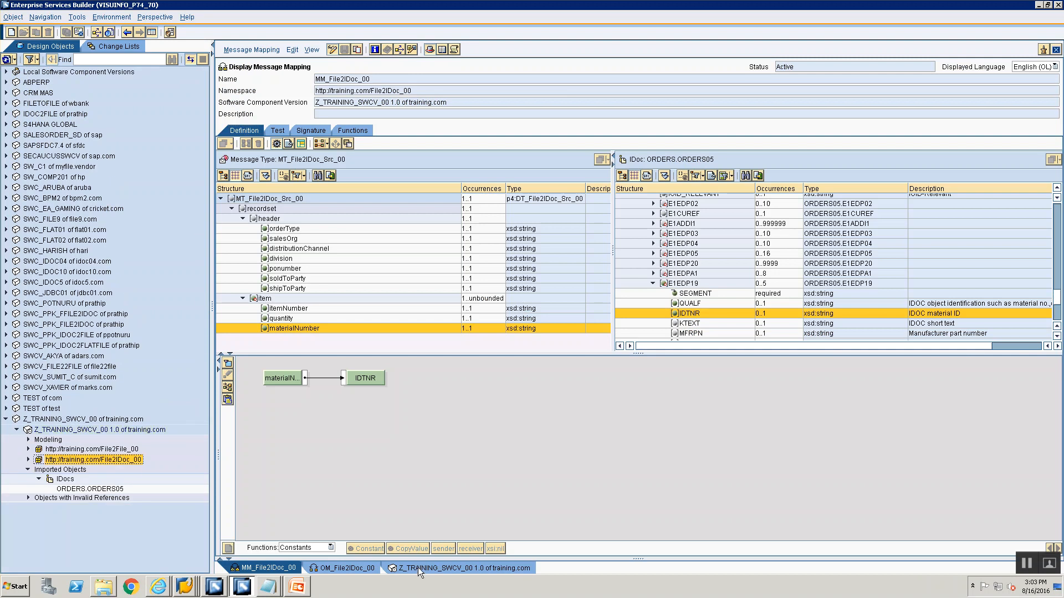
{"action": "right_click", "coordinate": [421, 568]}
{"action": "left_click", "coordinate": [435, 564]}
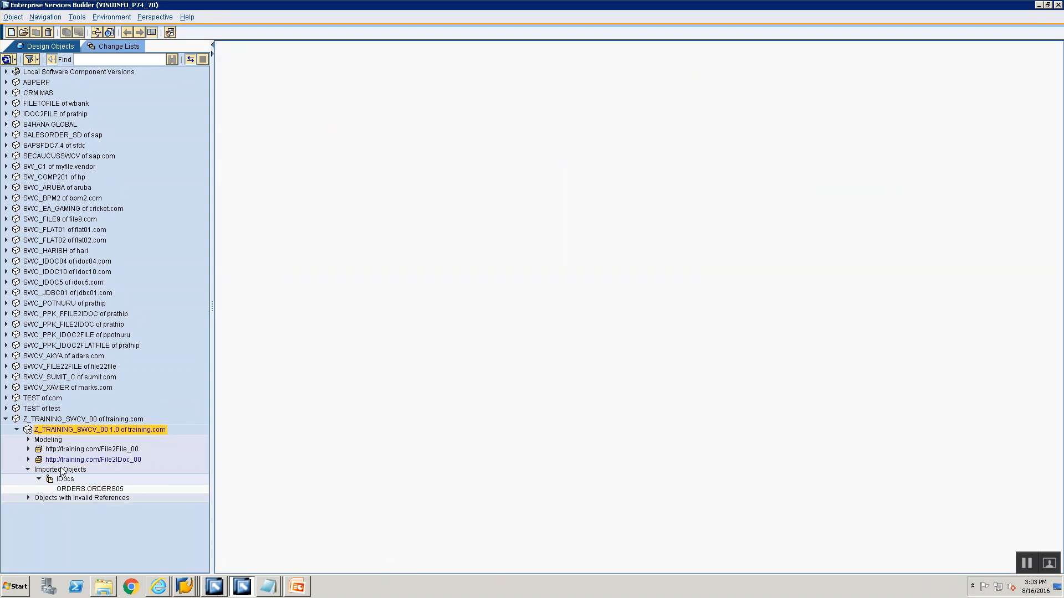
{"action": "left_click", "coordinate": [27, 470]}
{"action": "right_click", "coordinate": [62, 451]}
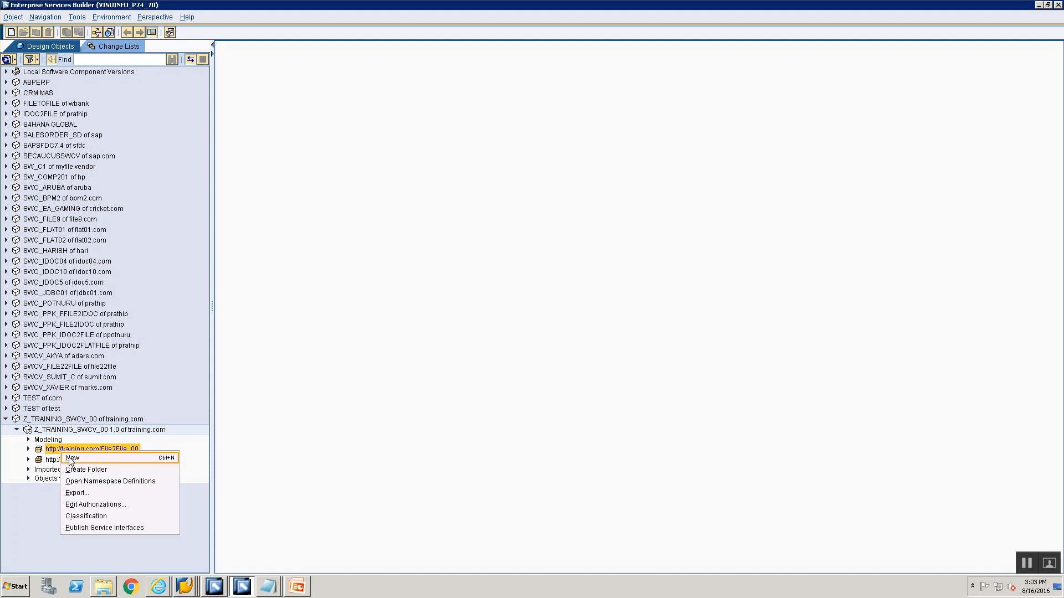
{"action": "left_click", "coordinate": [71, 460]}
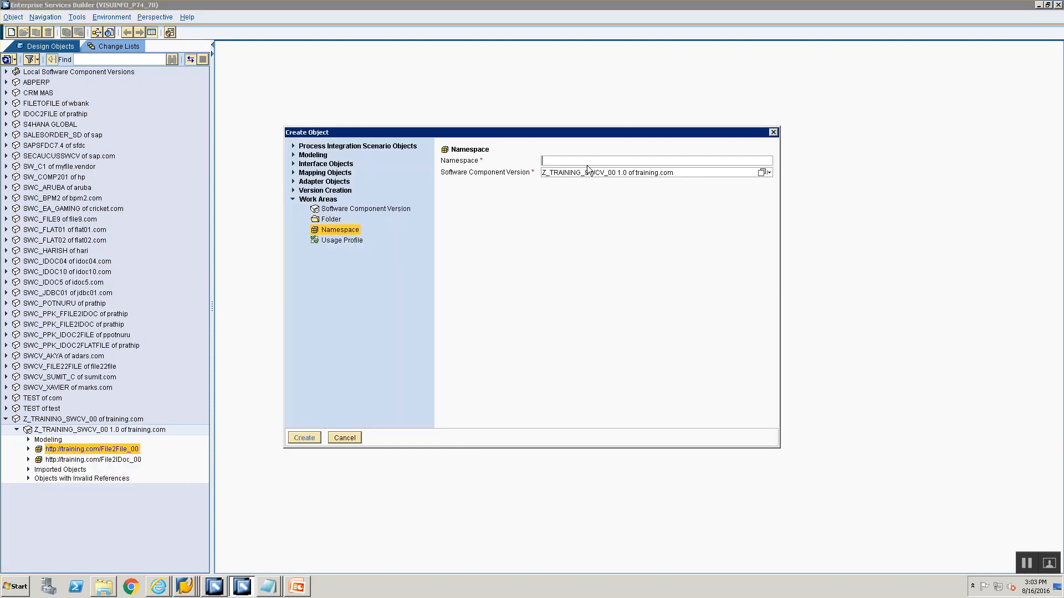
{"action": "type", "text": "http:"}
{"action": "type", "text": "//"}
{"action": "type", "text": "training.com/File"}
{"action": "key", "text": "BackSpace"}
{"action": "key", "text": "BackSpace"}
{"action": "key", "text": "BackSpace"}
{"action": "key", "text": "BackSpace"}
{"action": "type", "text": "SO"}
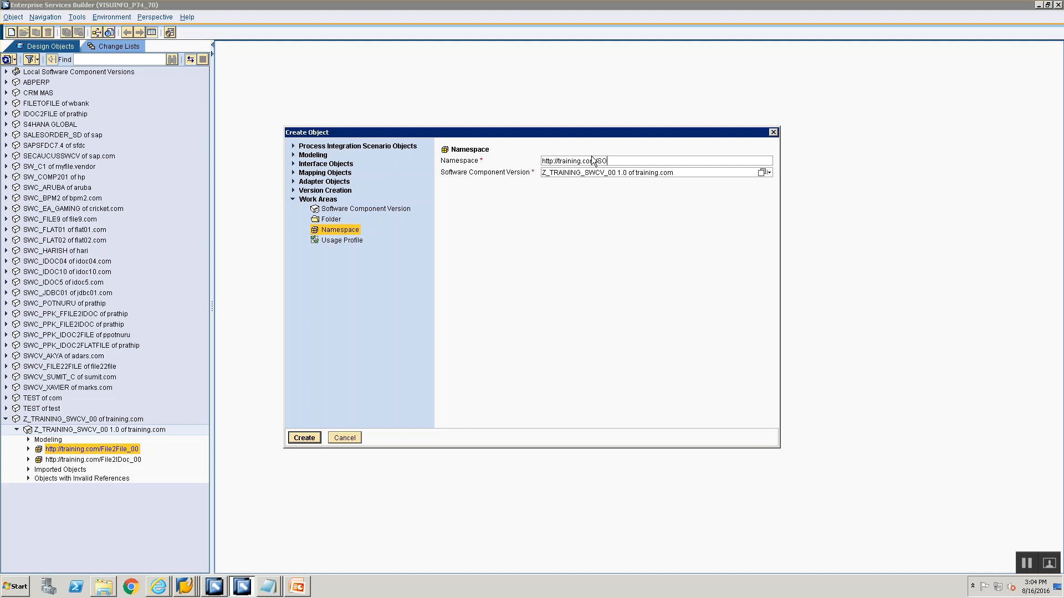
{"action": "type", "text": "AP2RFC_00"}
{"action": "key", "text": "Return"}
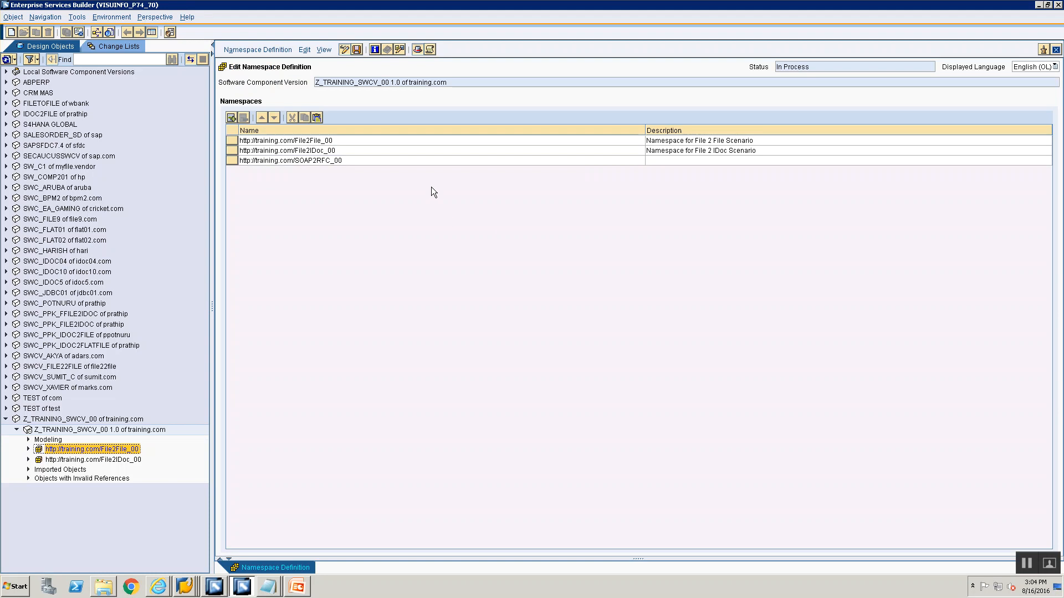
Enter 'Namespace for SOAP 2 RFC Scenario' as the new namespace's description
{"action": "left_click", "coordinate": [684, 162]}
{"action": "type", "text": "Nam"}
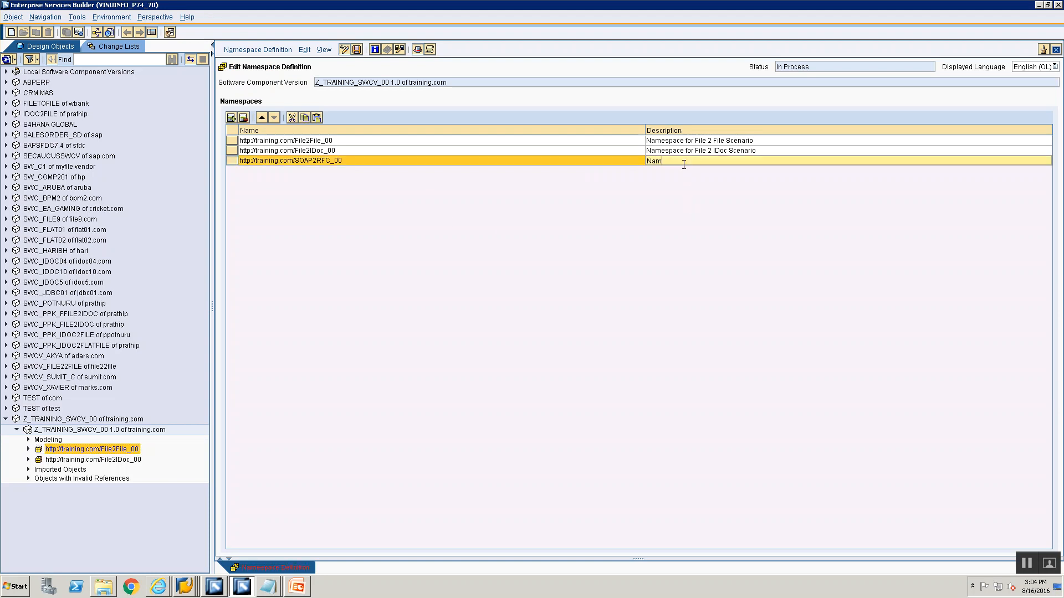
{"action": "type", "text": "espace for SOAP 2 RFC Scena"}
{"action": "type", "text": "rio"}
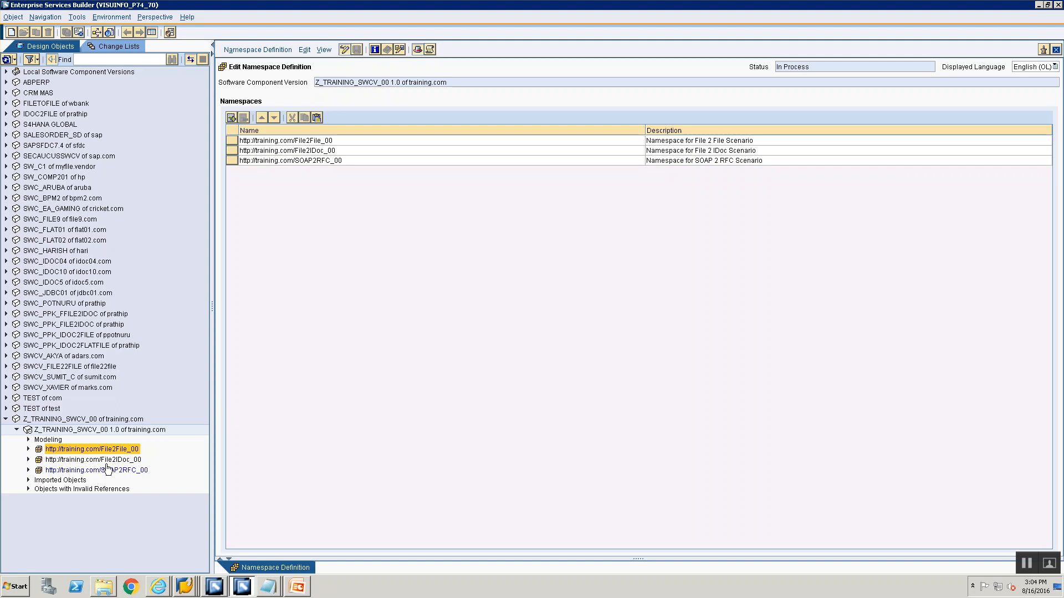
{"action": "left_click", "coordinate": [1033, 564]}
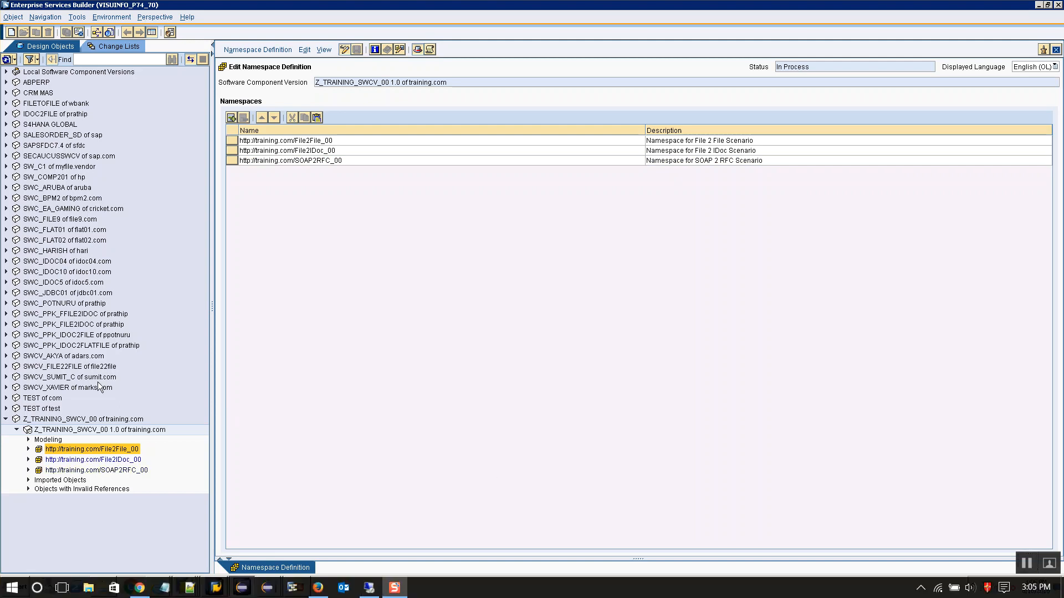
Expand the Imported Objects folder of the software component and switch back to the presentation
{"action": "left_click", "coordinate": [29, 474]}
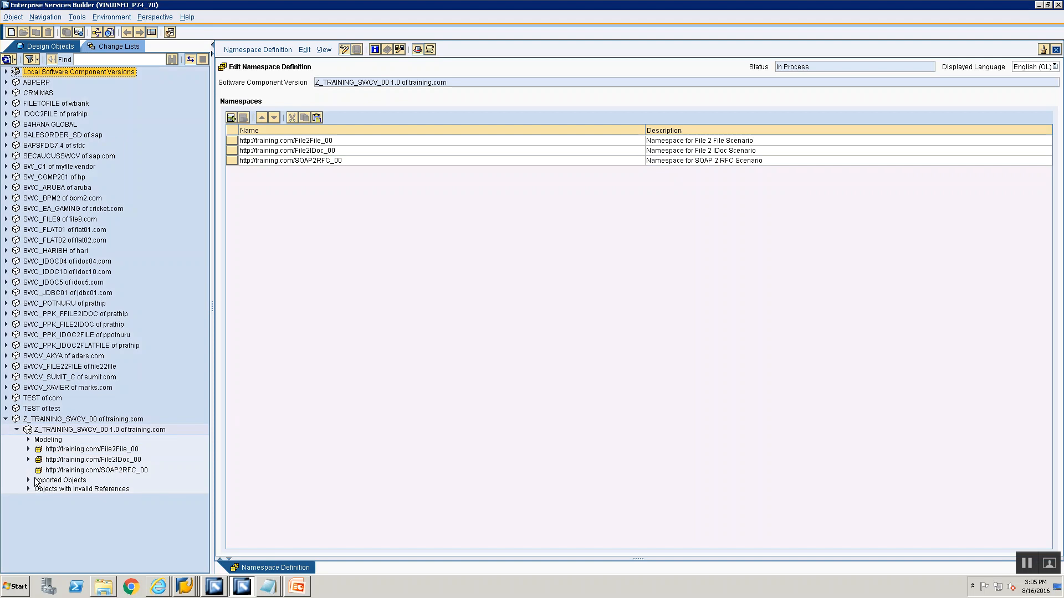
{"action": "left_click", "coordinate": [29, 480]}
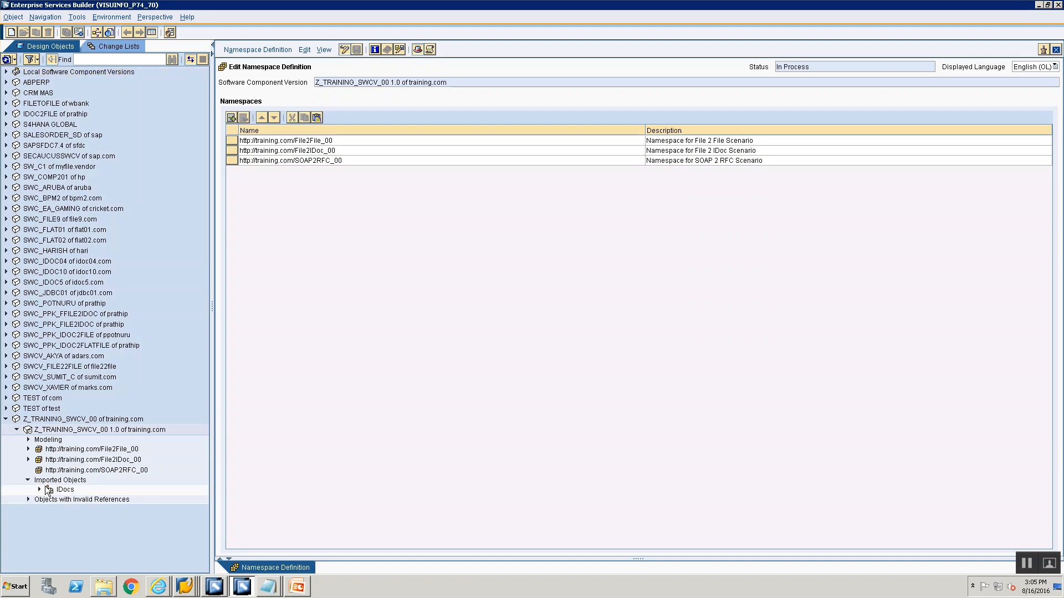
{"action": "left_click", "coordinate": [51, 481]}
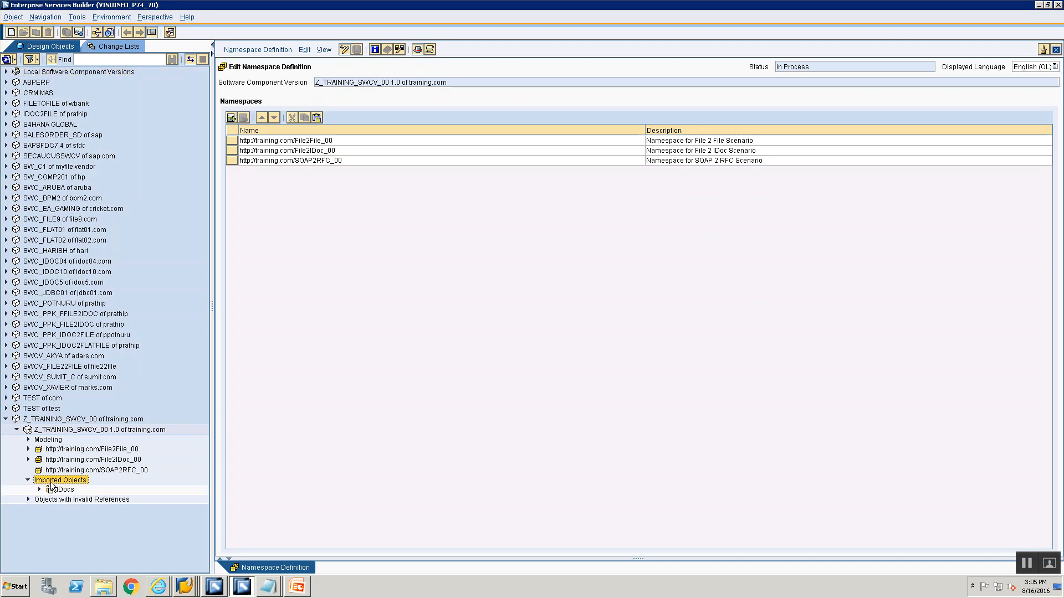
{"action": "left_click", "coordinate": [297, 587]}
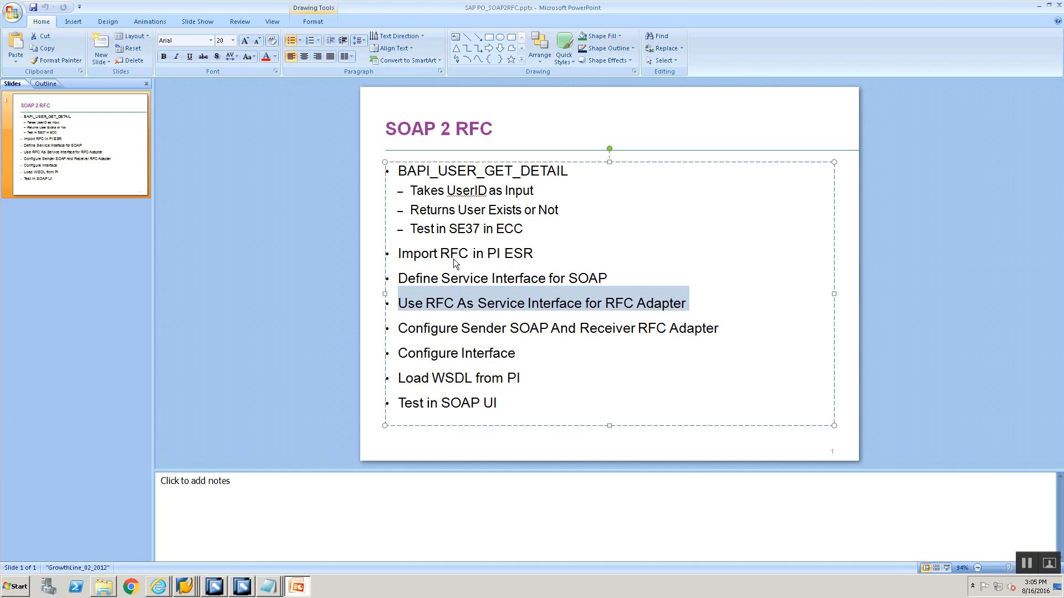
Switch to the Enterprise Services Builder and start importing SAP objects, overriding the server connection data temporarily
{"action": "key", "text": "alt+Tab"}
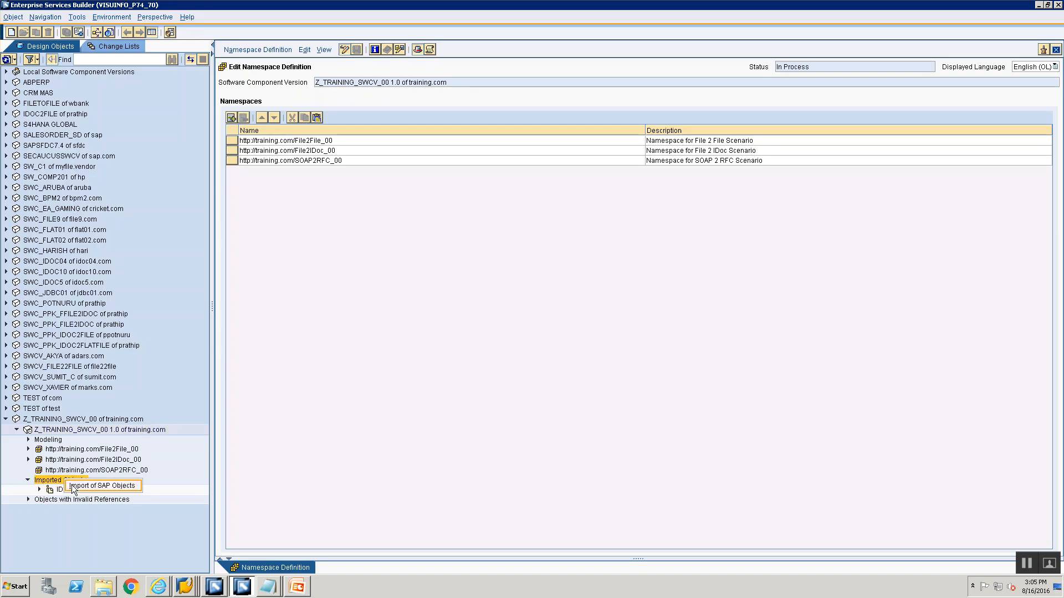
{"action": "left_click", "coordinate": [71, 486]}
{"action": "left_click", "coordinate": [601, 278]}
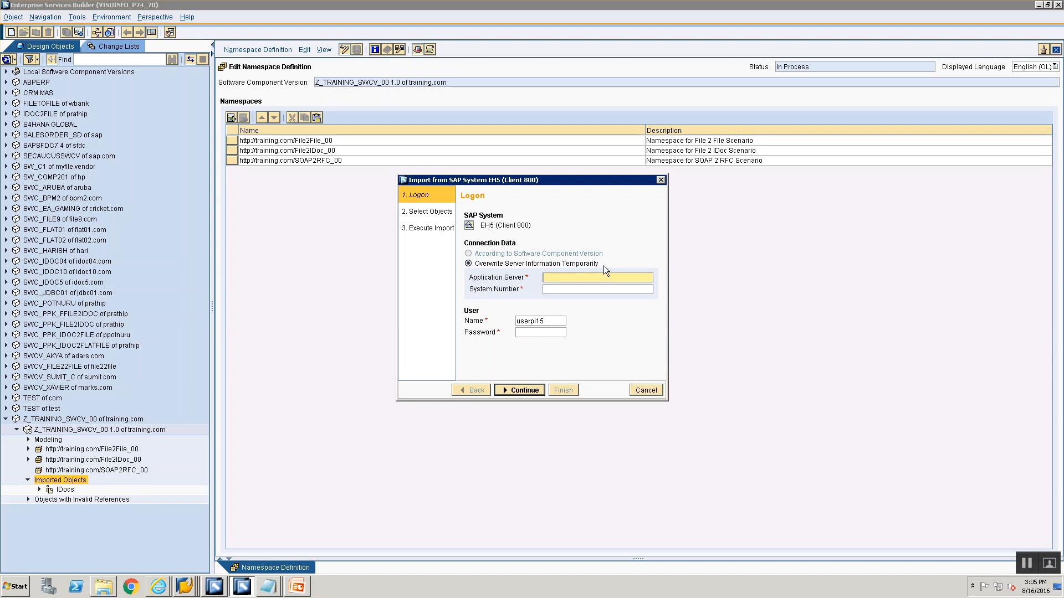
Copy the ECC server address from SAP Logon and enter Application Server 192.168.0.193 and System Number 28
{"action": "left_click", "coordinate": [184, 586]}
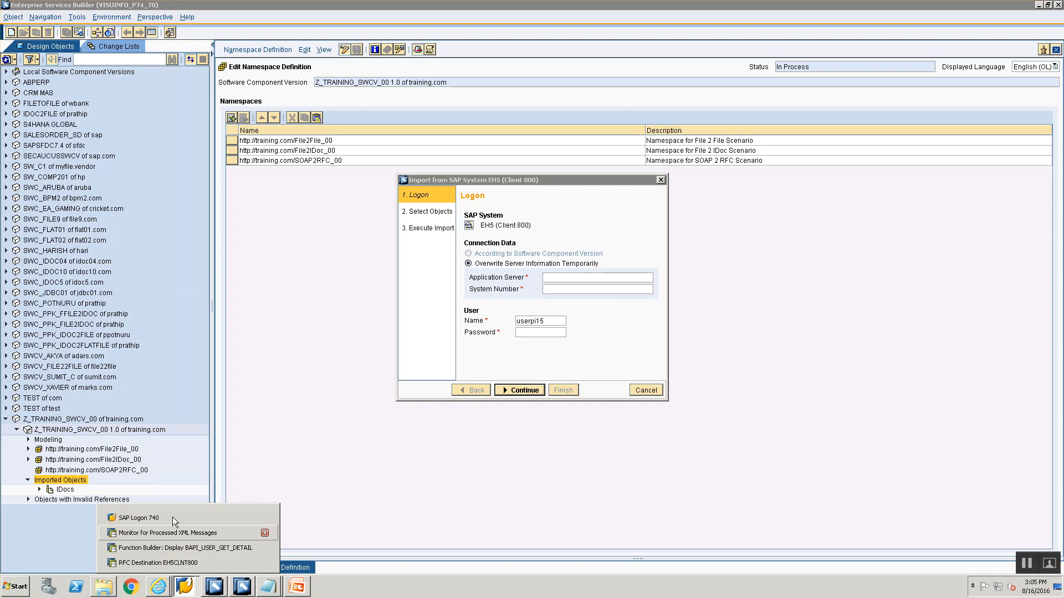
{"action": "left_click", "coordinate": [171, 515]}
{"action": "right_click", "coordinate": [264, 102]}
{"action": "left_click", "coordinate": [291, 161]}
{"action": "left_click", "coordinate": [193, 356]}
{"action": "left_click", "coordinate": [615, 289]}
{"action": "left_click", "coordinate": [609, 276]}
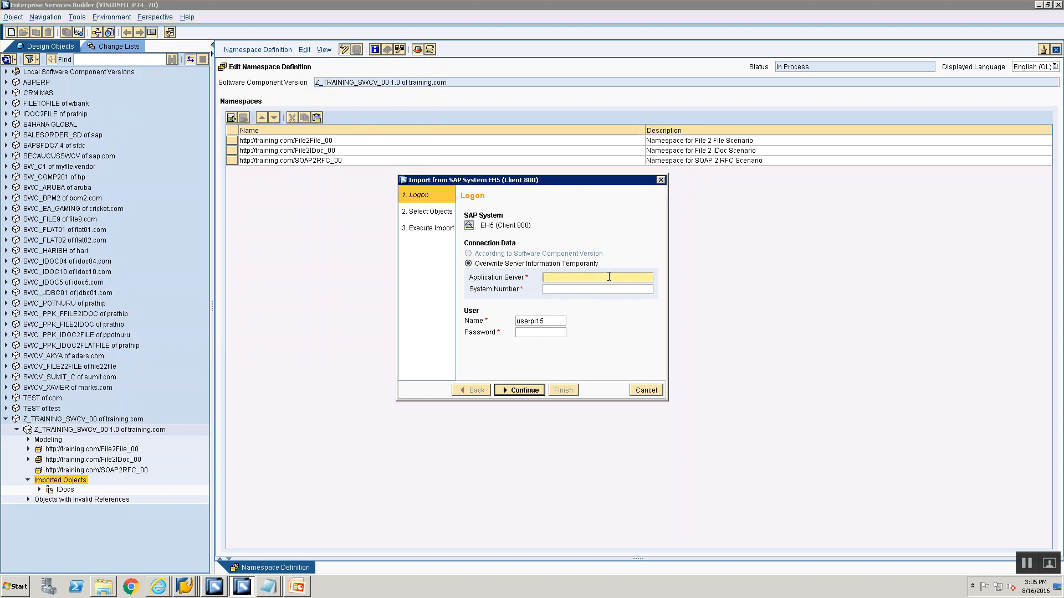
{"action": "type", "text": "192.168.0.193"}
{"action": "left_click", "coordinate": [599, 288]}
{"action": "left_click", "coordinate": [598, 288]}
{"action": "type", "text": "28"}
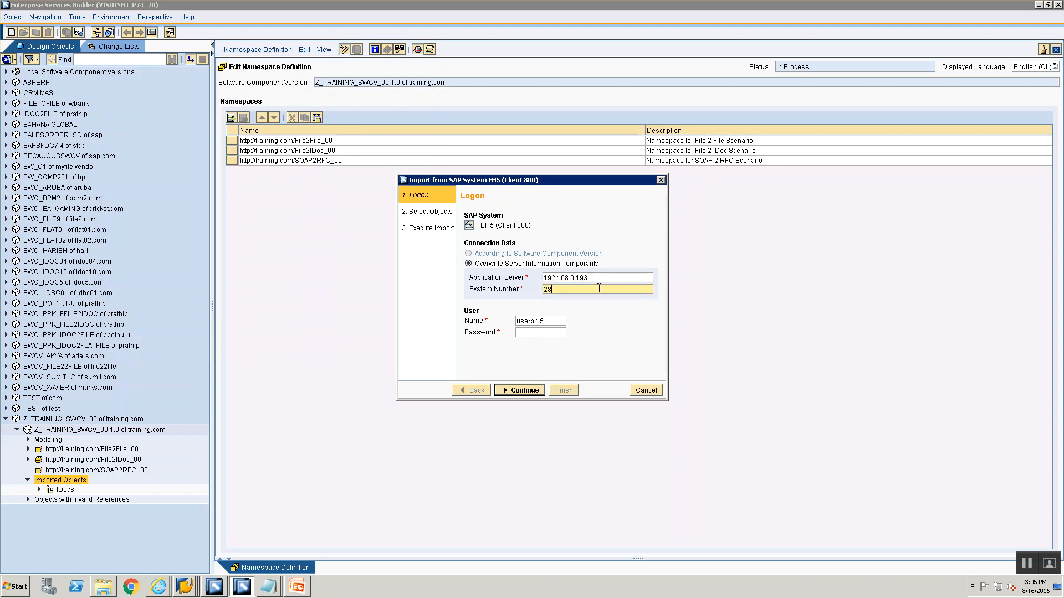
Enter the user's password and continue to the object selection
{"action": "left_click", "coordinate": [556, 330]}
{"action": "type", "text": "welcome123"}
{"action": "left_click", "coordinate": [516, 390]}
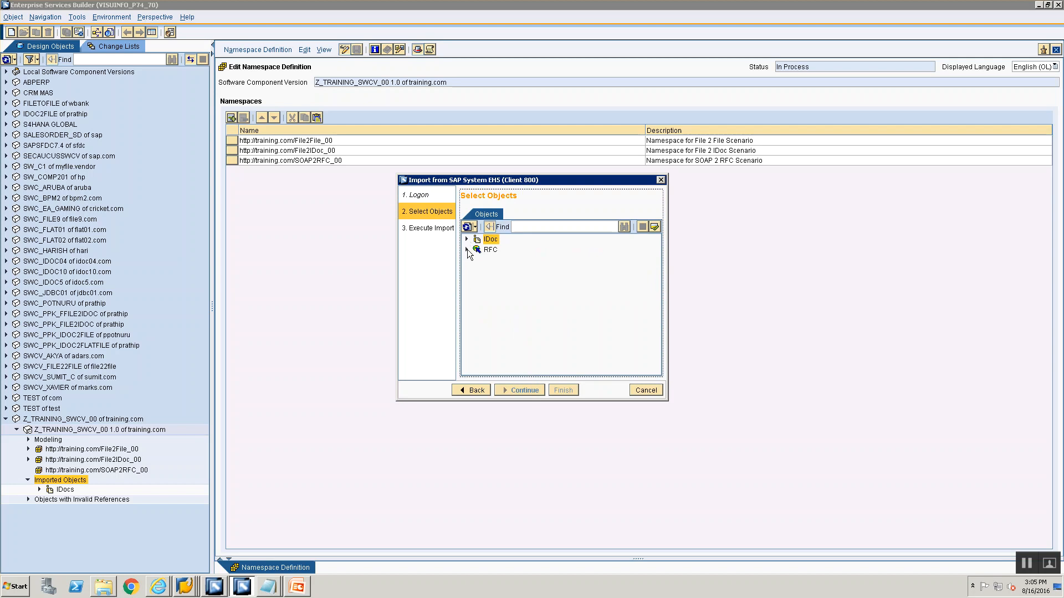
Search the RFC list for BAPI_USER_GET_DETAIL, select it, run the import and close the wizard
{"action": "left_click", "coordinate": [467, 249]}
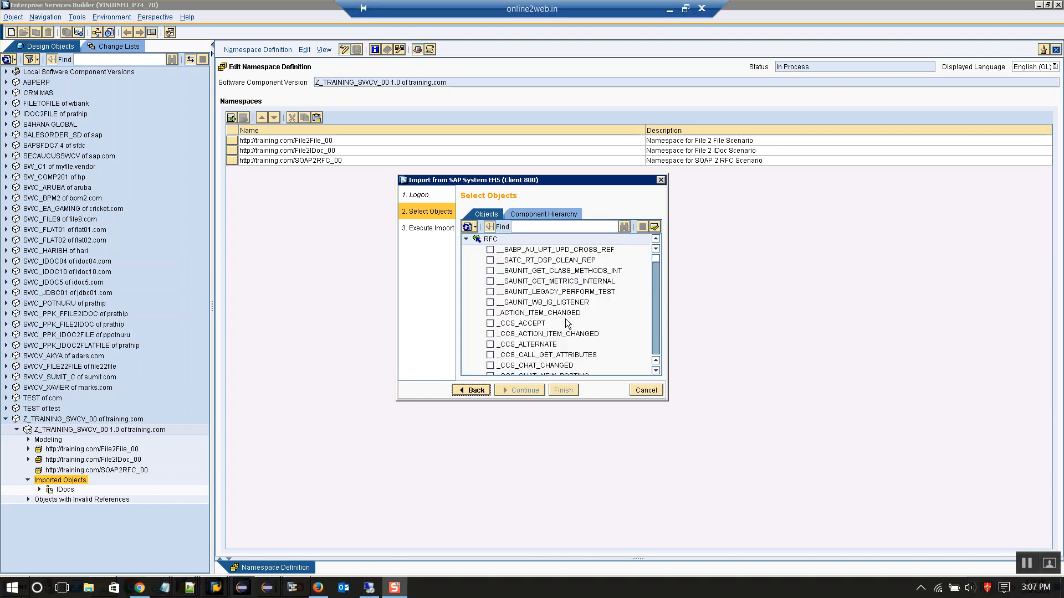
{"action": "left_click", "coordinate": [573, 227]}
{"action": "type", "text": "BAP"}
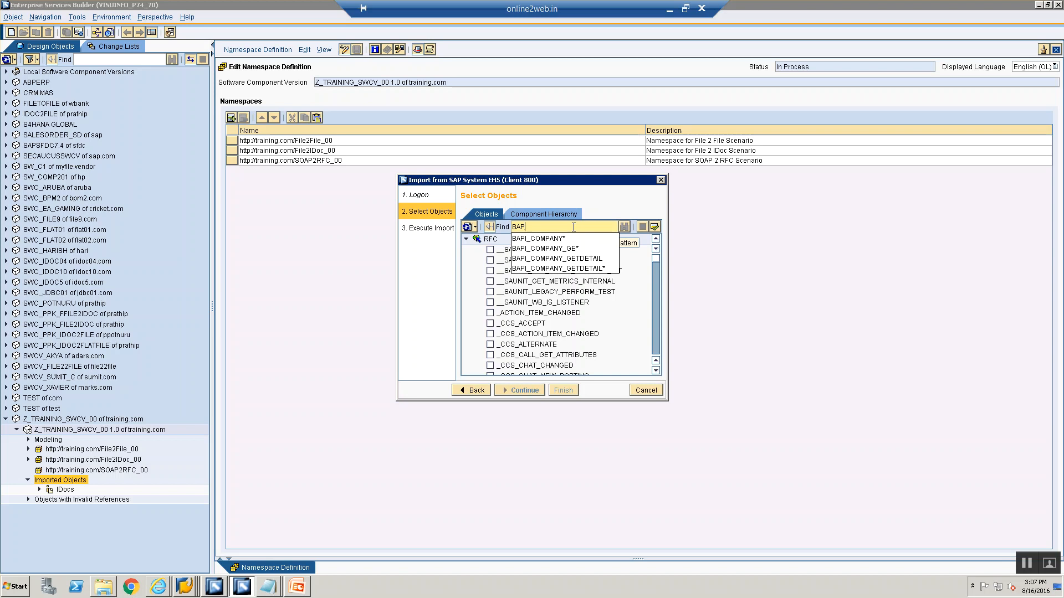
{"action": "type", "text": "I_USER_"}
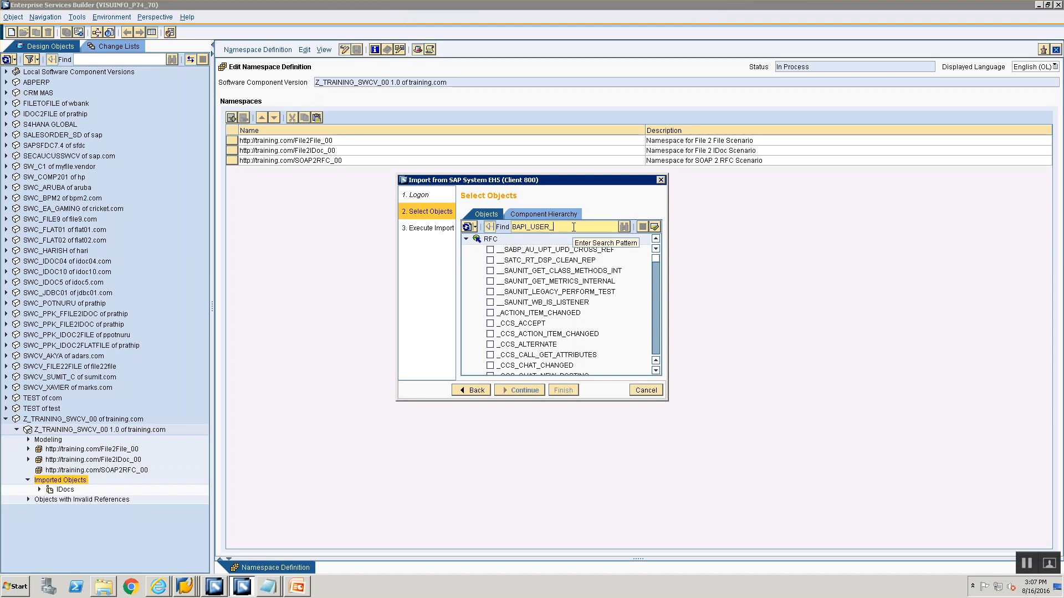
{"action": "type", "text": "GET_DETAIL"}
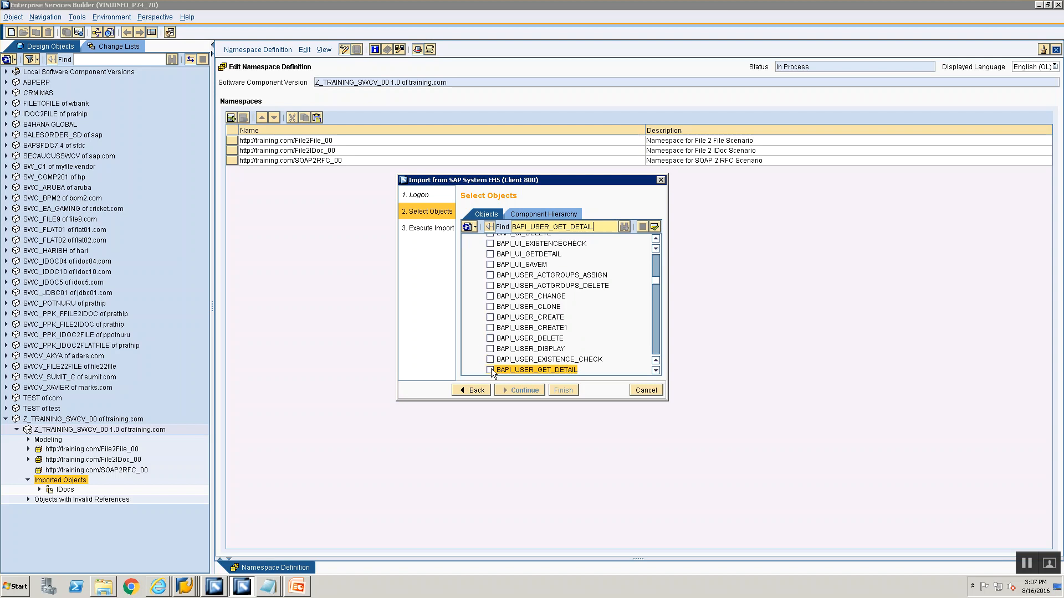
{"action": "left_click", "coordinate": [490, 370]}
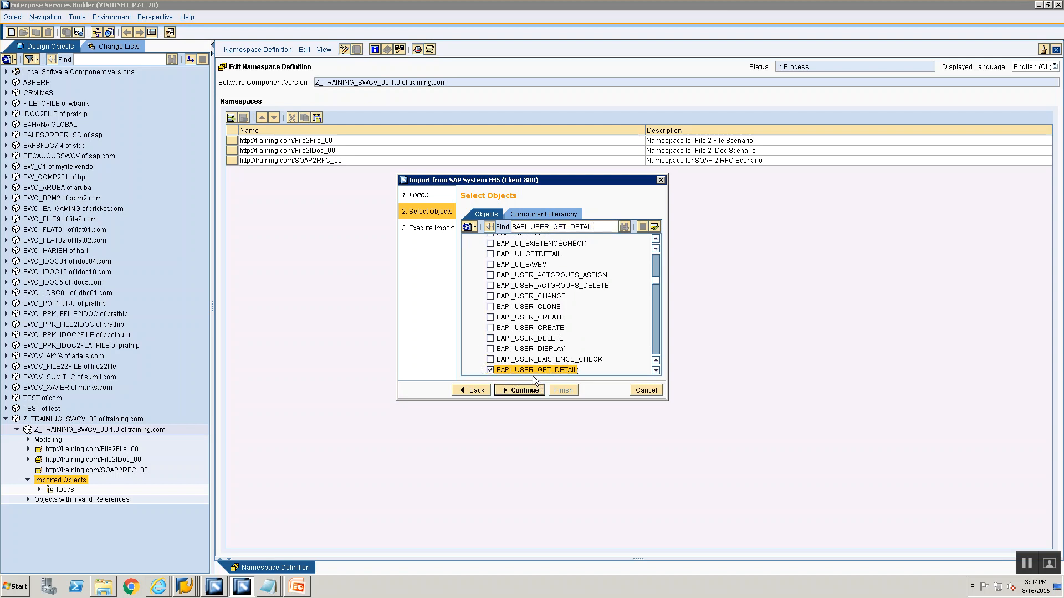
{"action": "left_click", "coordinate": [521, 392]}
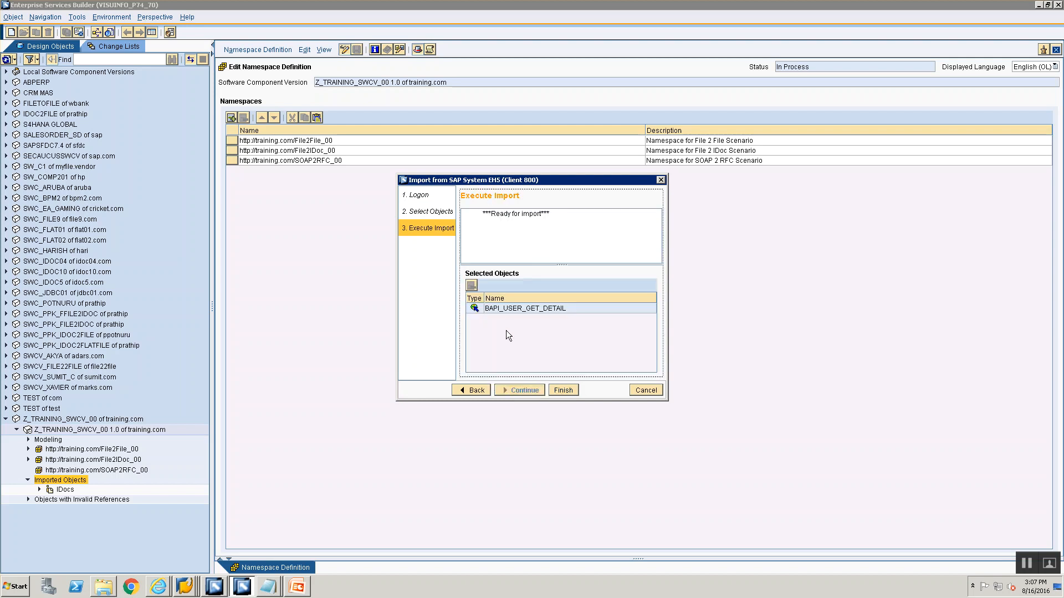
{"action": "left_click", "coordinate": [561, 391]}
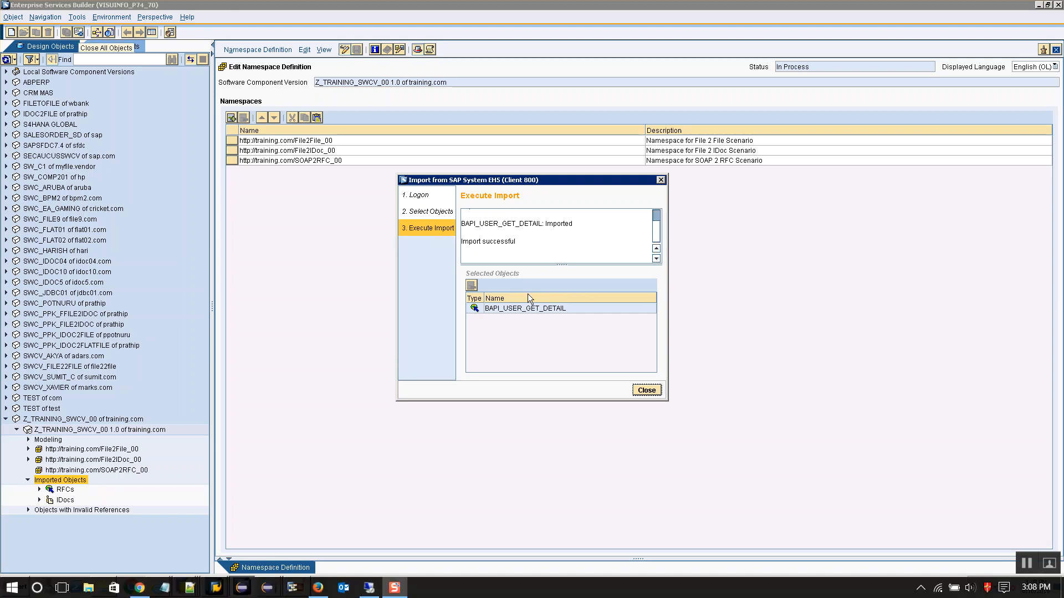
{"action": "left_click", "coordinate": [646, 391]}
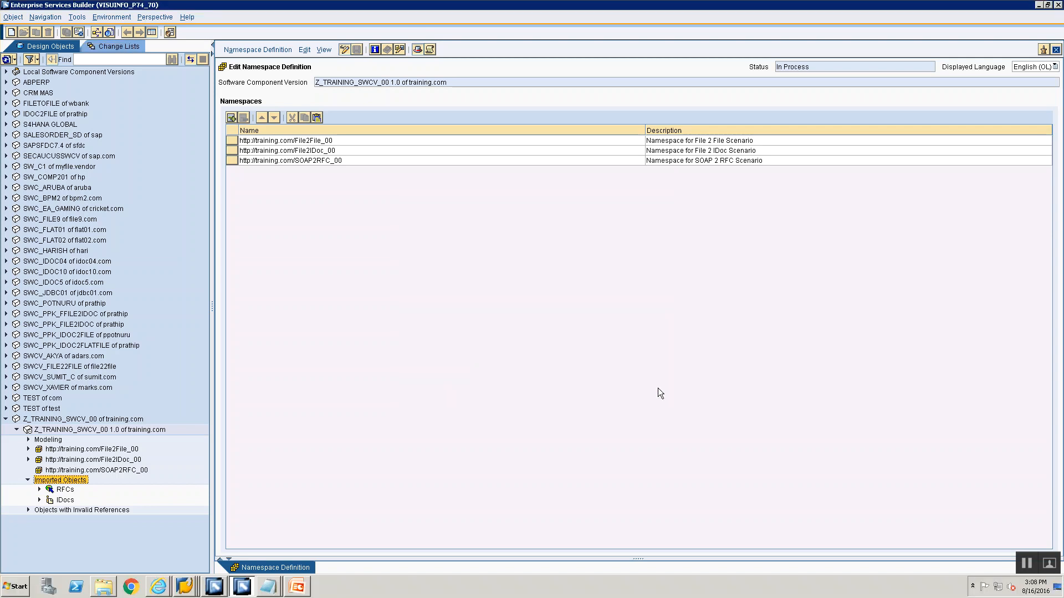
Activate the standard change list containing the imported RFC and the namespace definition
{"action": "left_click", "coordinate": [117, 47]}
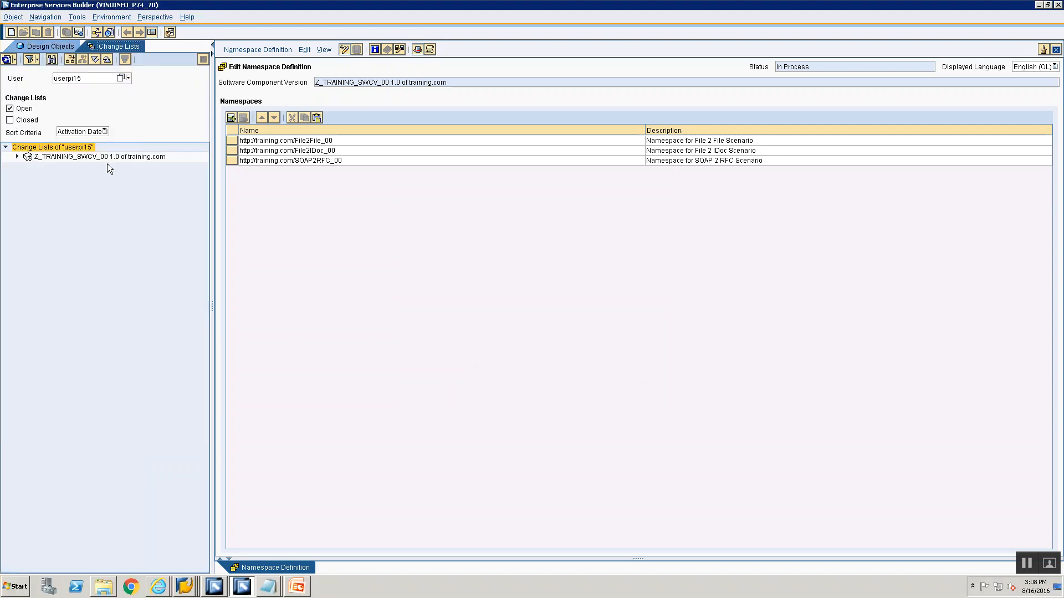
{"action": "left_click", "coordinate": [344, 50]}
{"action": "left_click", "coordinate": [17, 157]}
{"action": "left_click", "coordinate": [28, 167]}
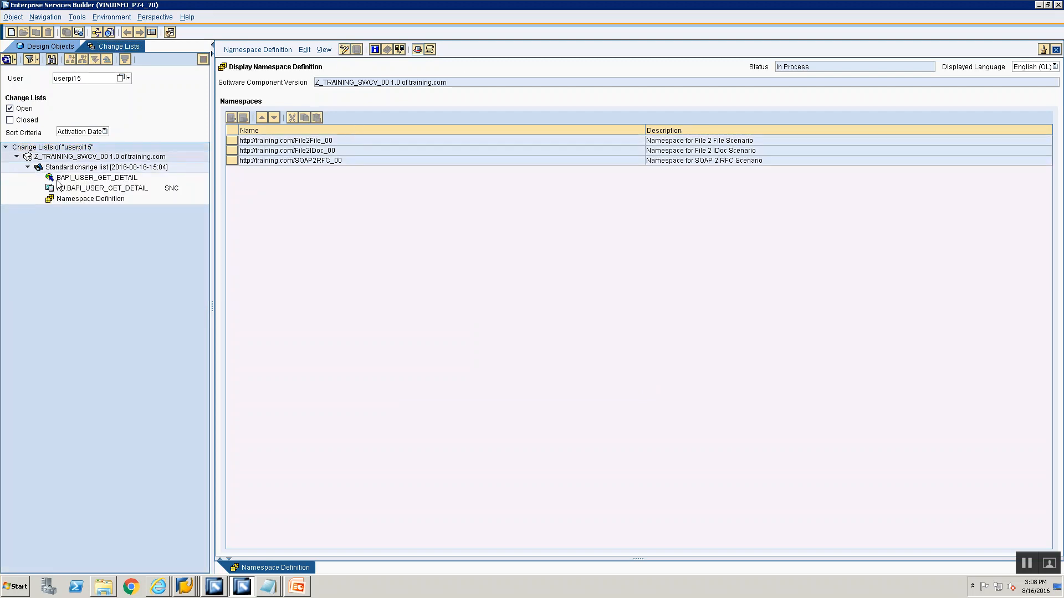
{"action": "left_click", "coordinate": [98, 177]}
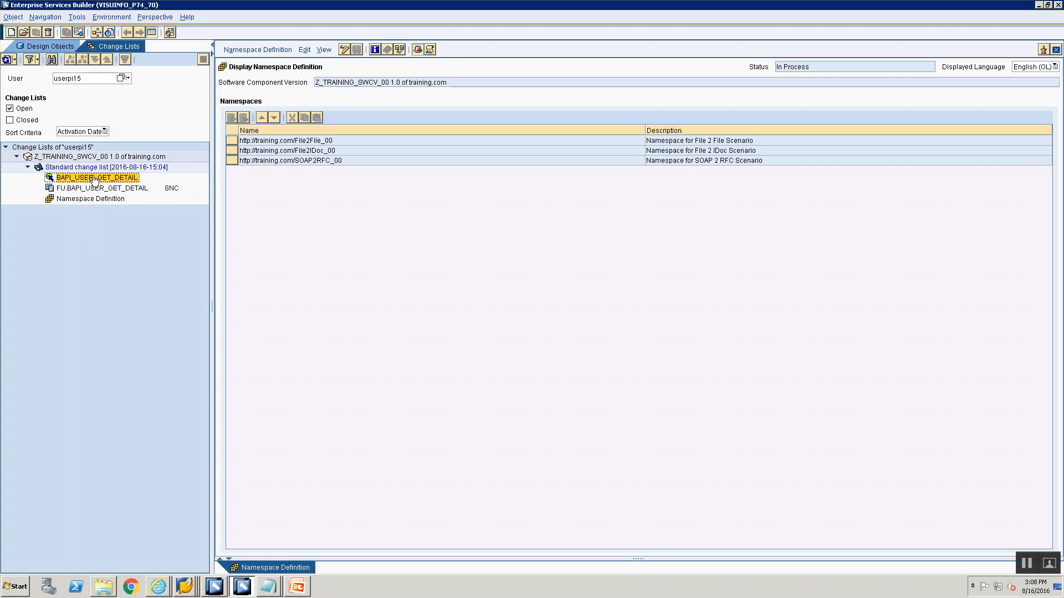
{"action": "left_click", "coordinate": [94, 200]}
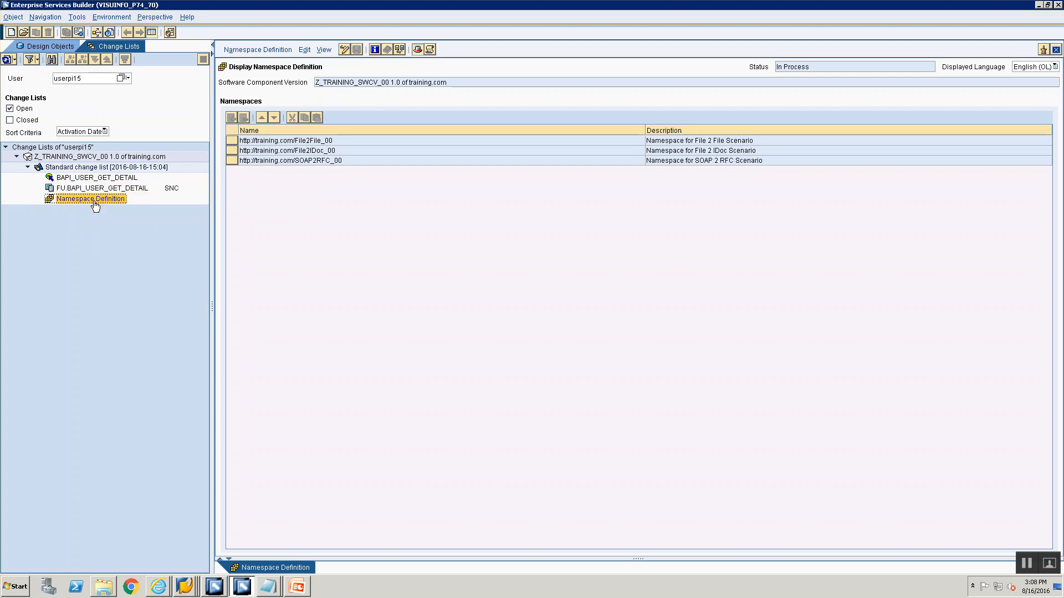
{"action": "left_click", "coordinate": [91, 179]}
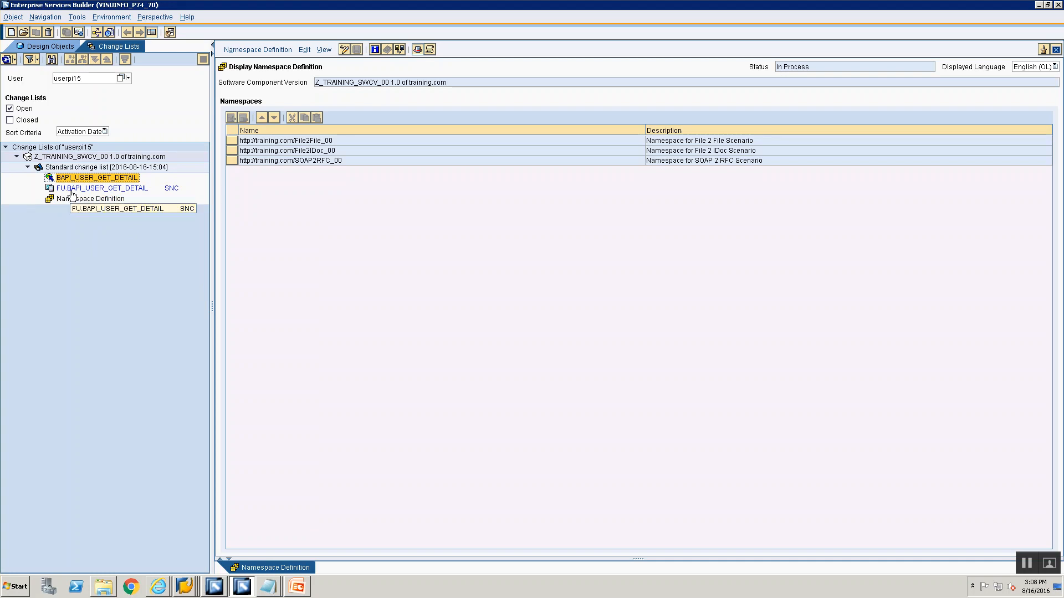
{"action": "left_click", "coordinate": [71, 190]}
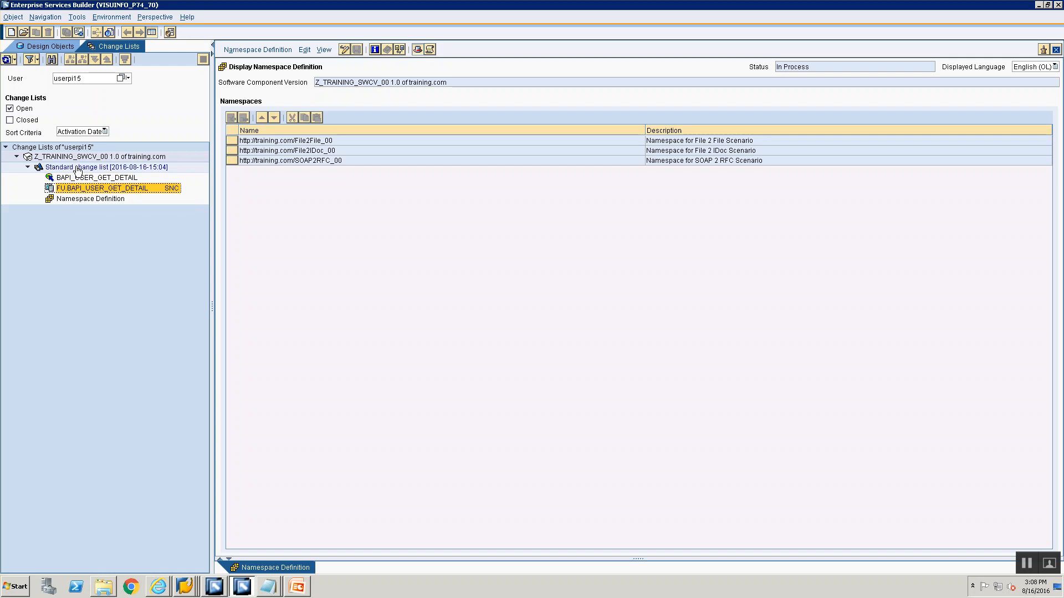
{"action": "left_click", "coordinate": [77, 170]}
{"action": "right_click", "coordinate": [77, 170]}
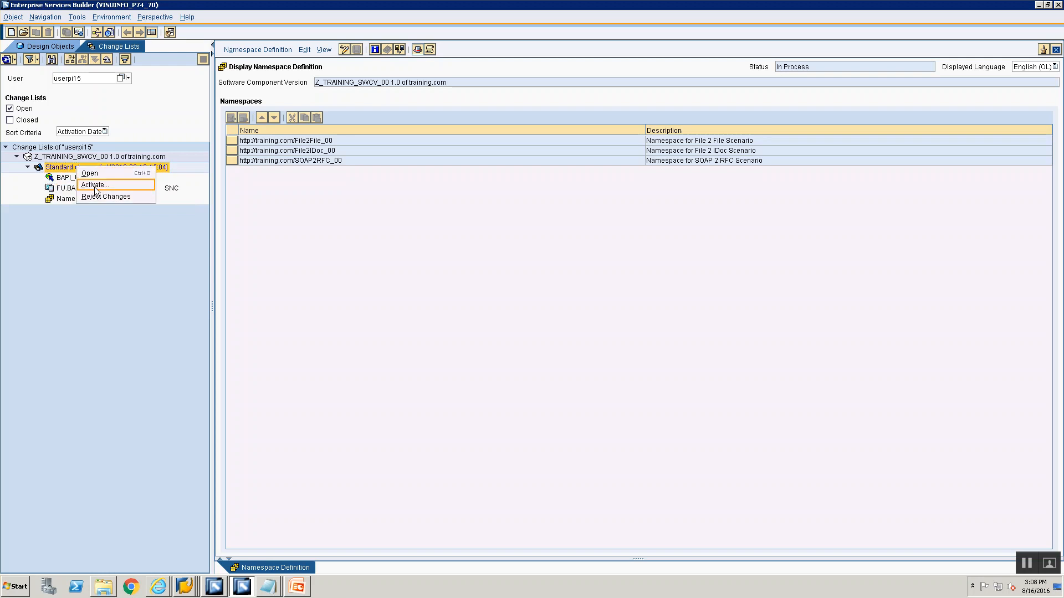
{"action": "left_click", "coordinate": [93, 185]}
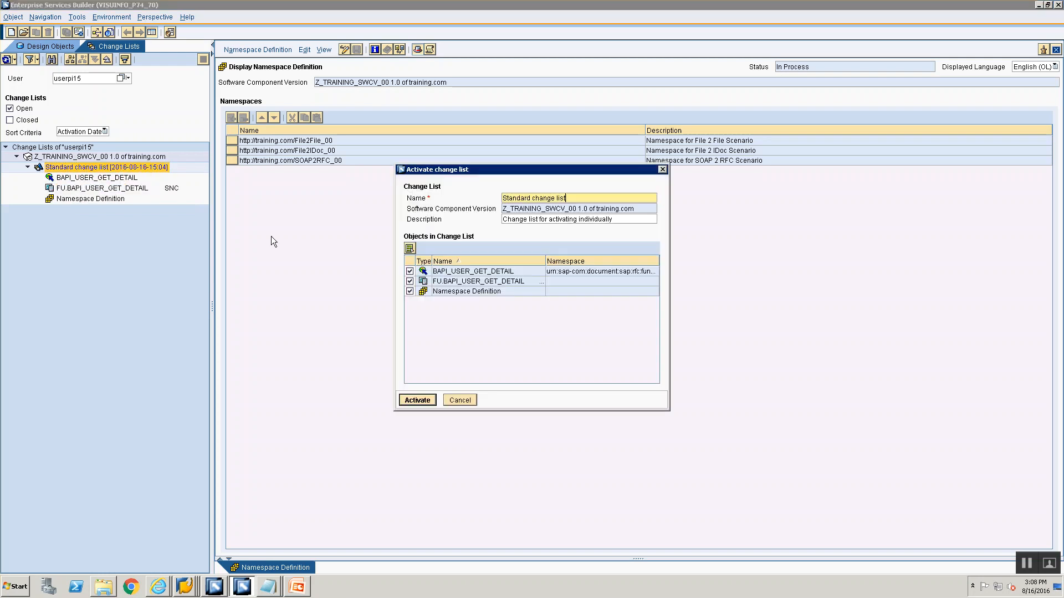
{"action": "left_click", "coordinate": [404, 400]}
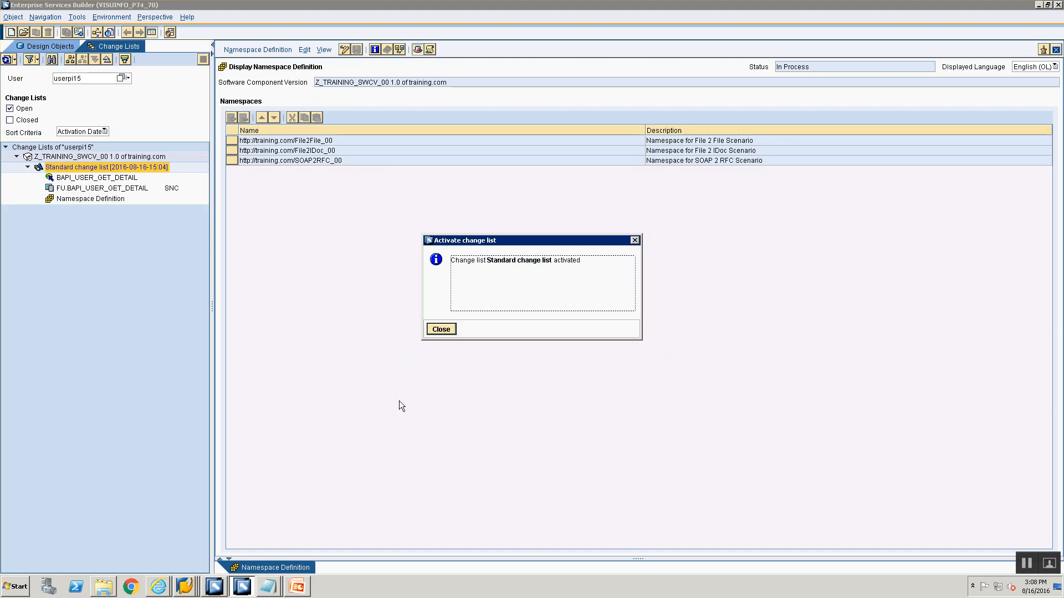
{"action": "left_click", "coordinate": [438, 330]}
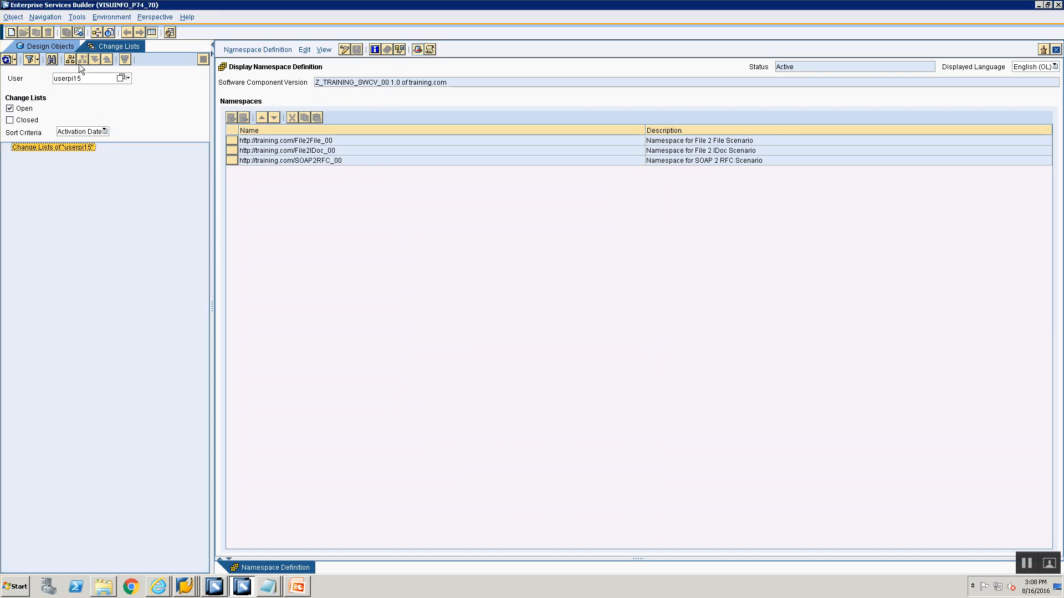
Return to the presentation, highlight the 'Define Service Interface for SOAP' item and switch back
{"action": "left_click", "coordinate": [46, 44]}
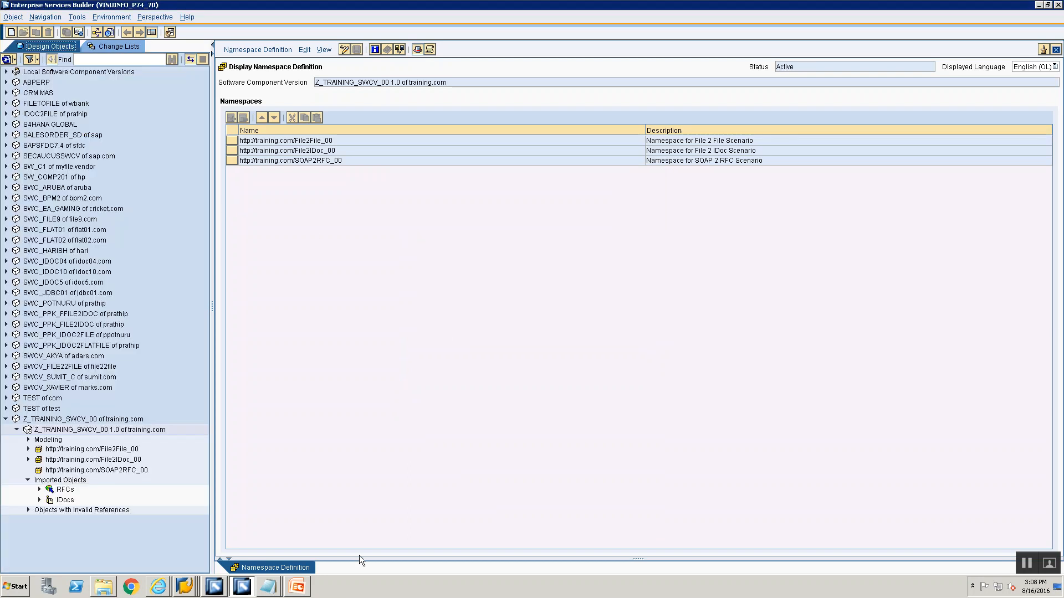
{"action": "left_click", "coordinate": [297, 586]}
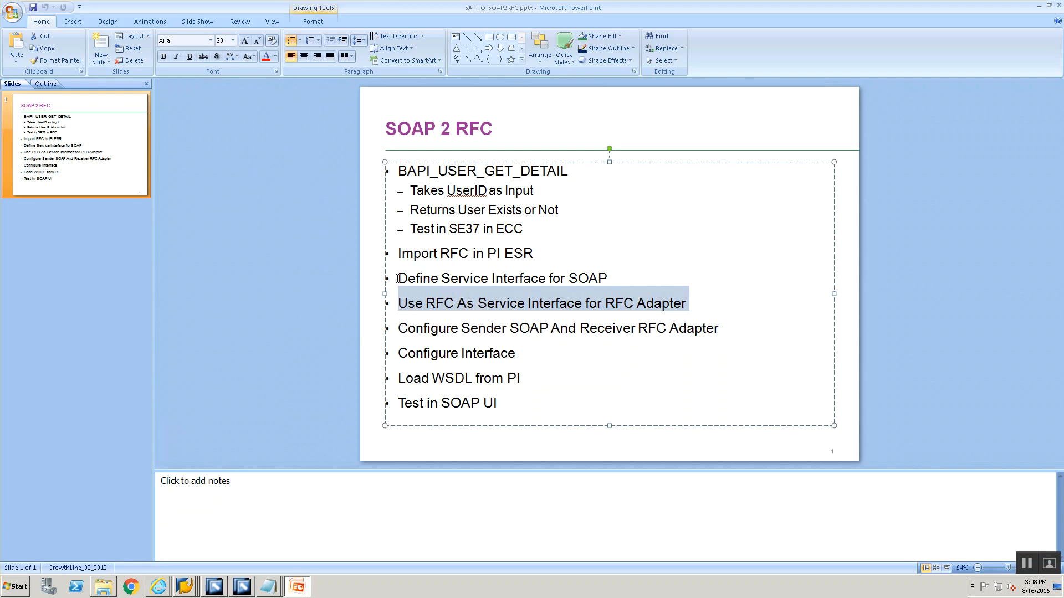
{"action": "left_click", "coordinate": [398, 278]}
{"action": "left_click_drag", "start_coordinate": [487, 291], "coordinate": [622, 275]}
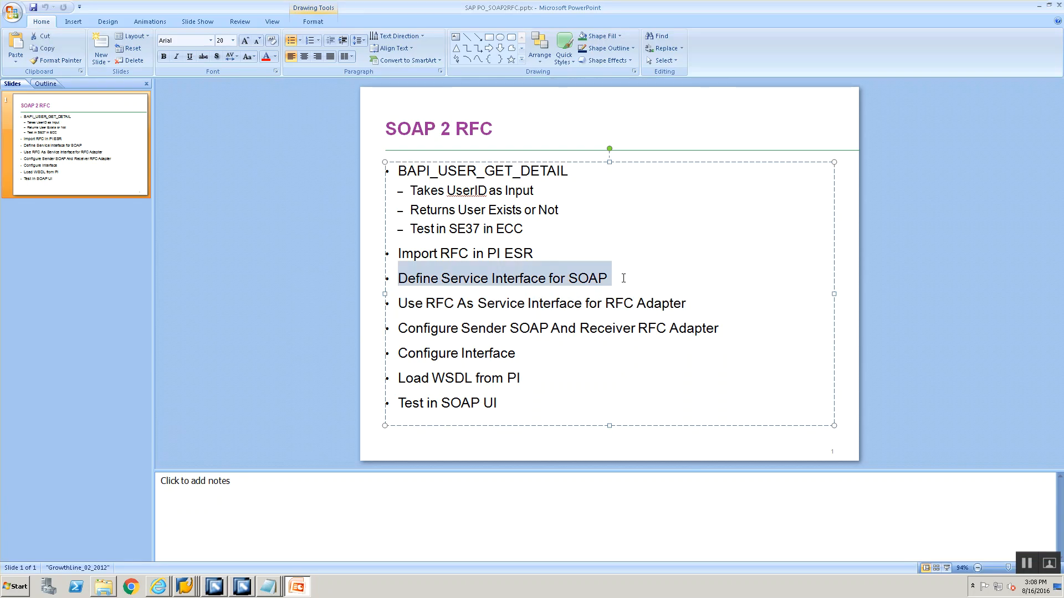
{"action": "key", "text": "alt+Tab"}
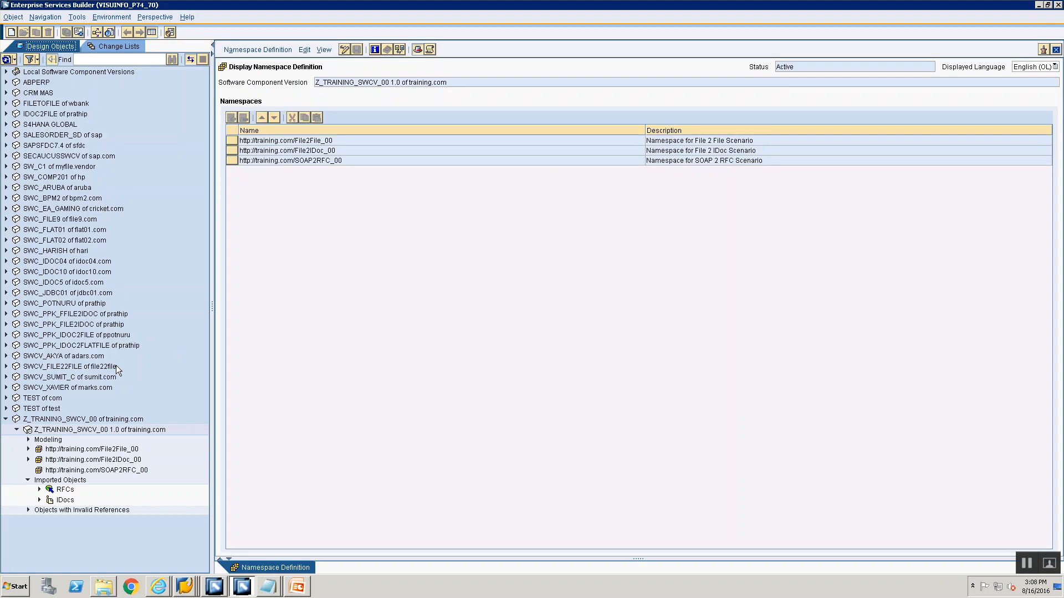
{"action": "left_click", "coordinate": [89, 474]}
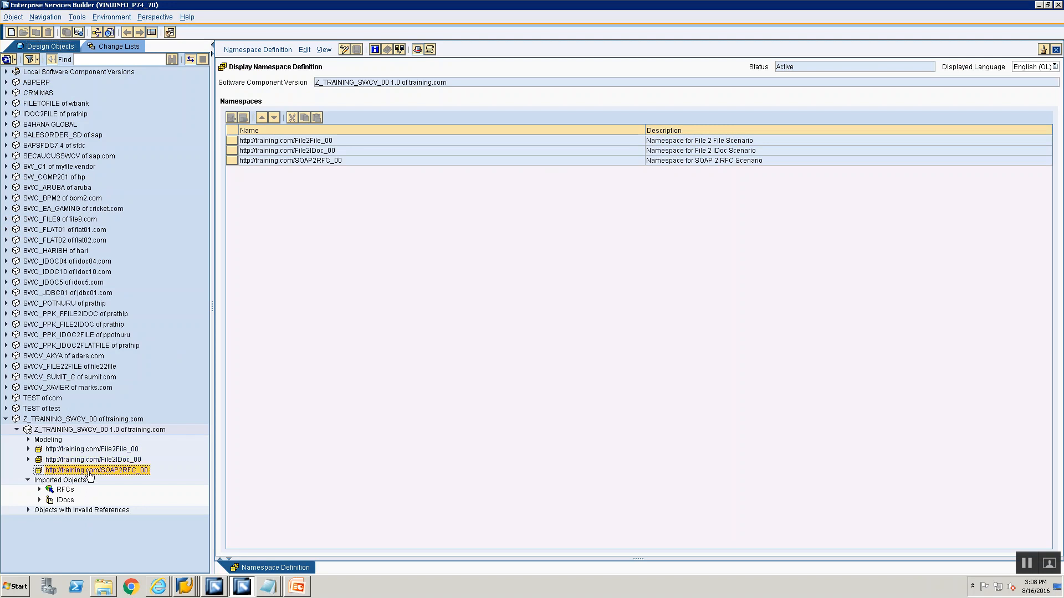
{"action": "right_click", "coordinate": [89, 474]}
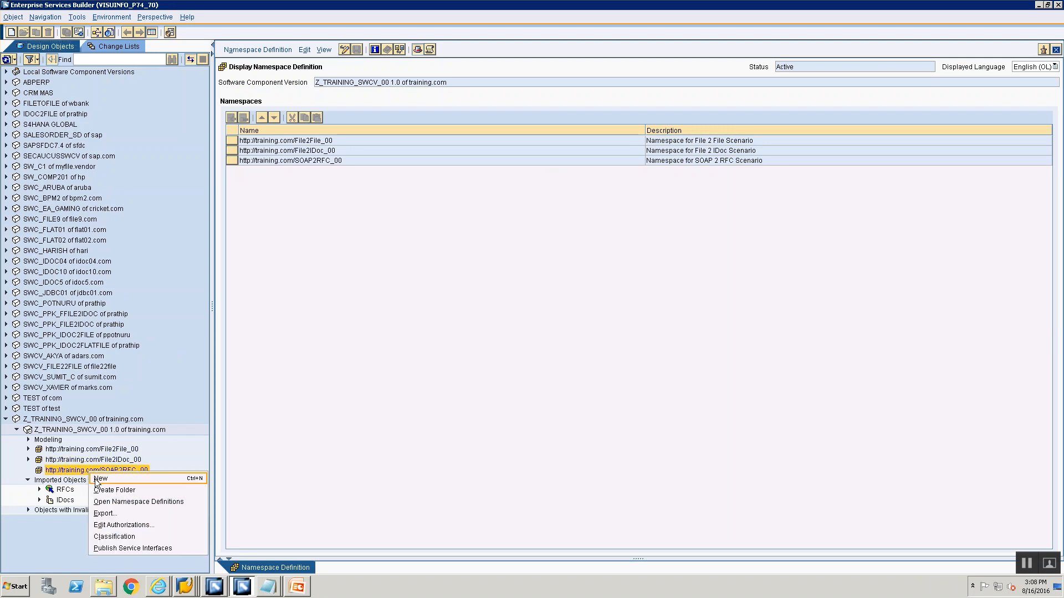
{"action": "left_click", "coordinate": [97, 480]}
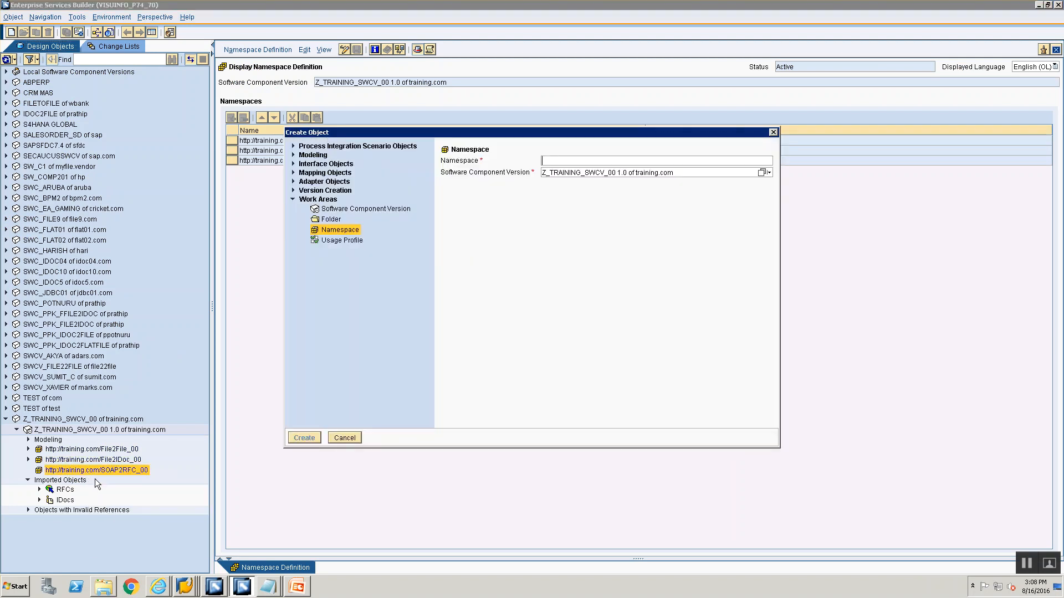
{"action": "left_click", "coordinate": [293, 163]}
{"action": "left_click", "coordinate": [335, 176]}
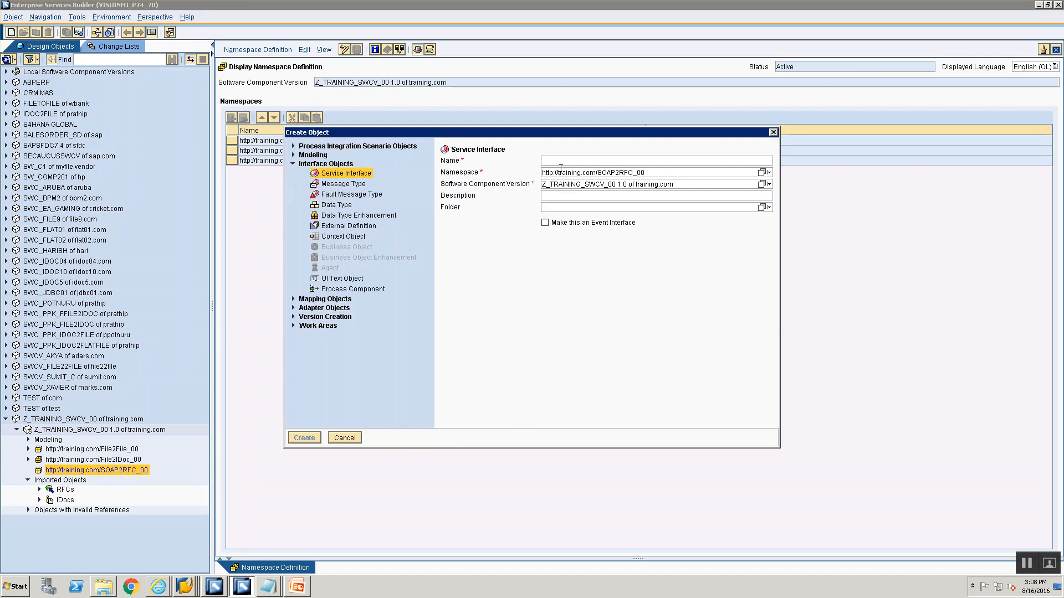
{"action": "type", "text": "SIO"}
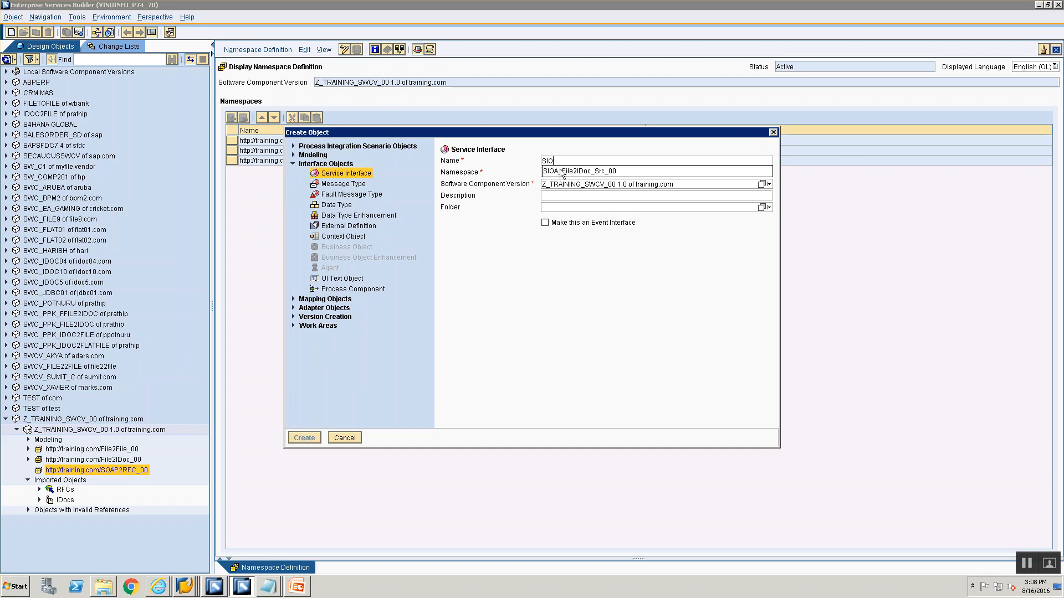
{"action": "type", "text": "S"}
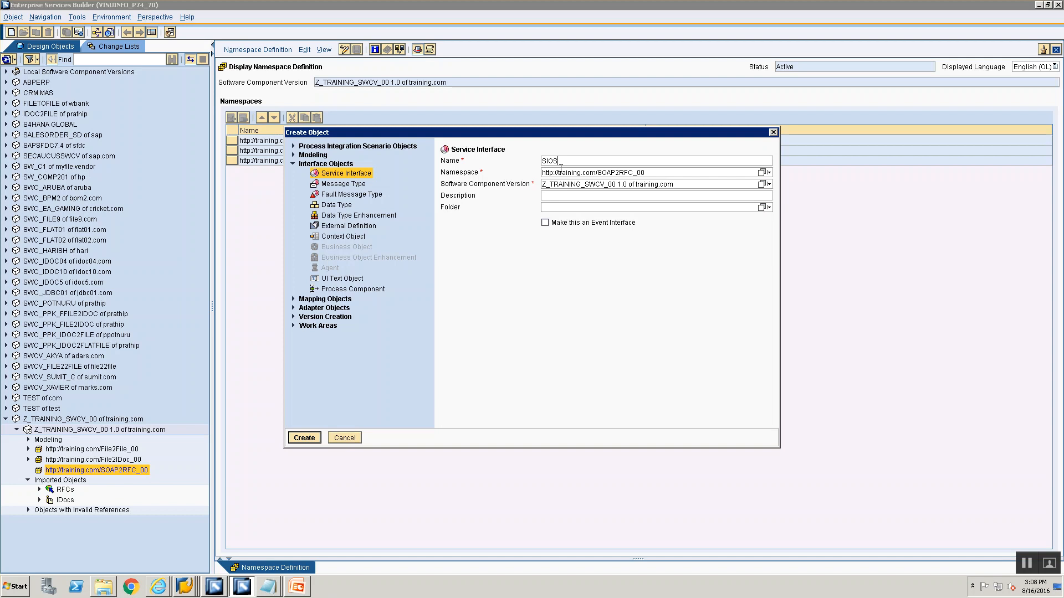
{"action": "type", "text": "_"}
{"action": "type", "text": "SOAP2RFC_00"}
{"action": "left_click", "coordinate": [304, 438]}
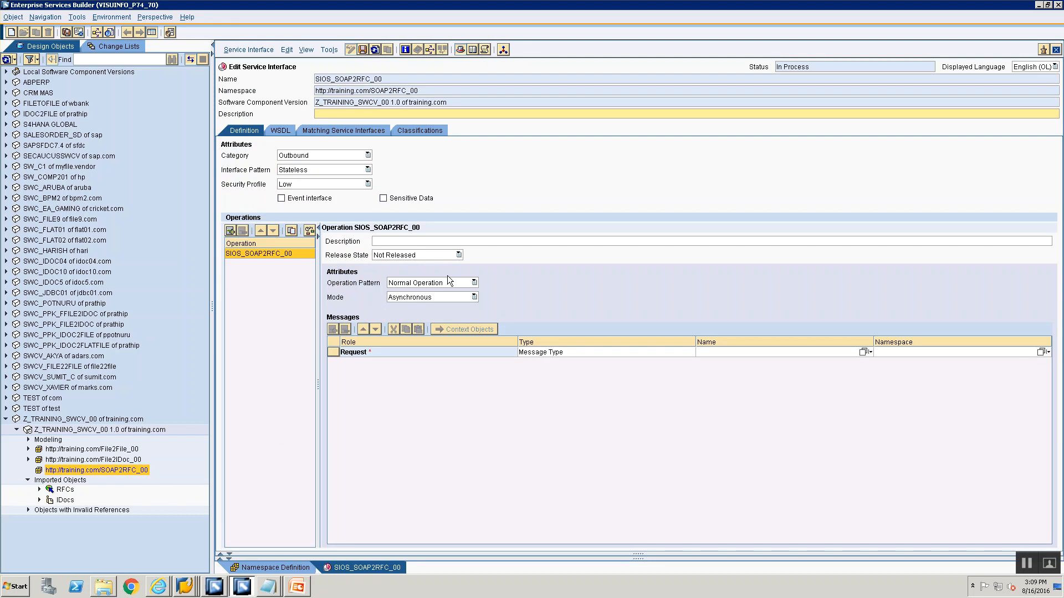
Set the operation's mode to Synchronous
{"action": "left_click", "coordinate": [437, 294]}
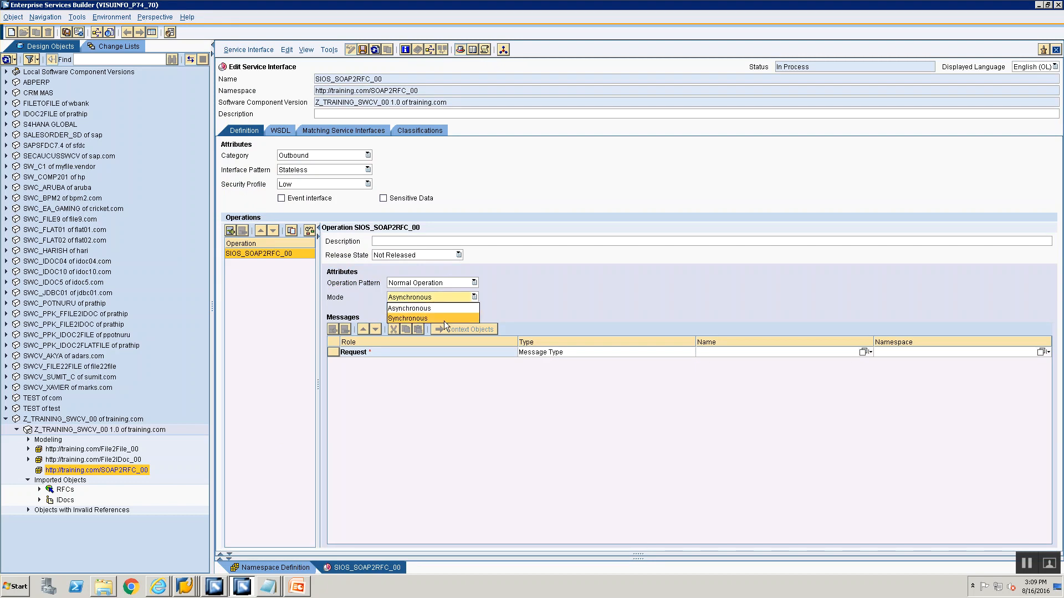
{"action": "left_click", "coordinate": [444, 319]}
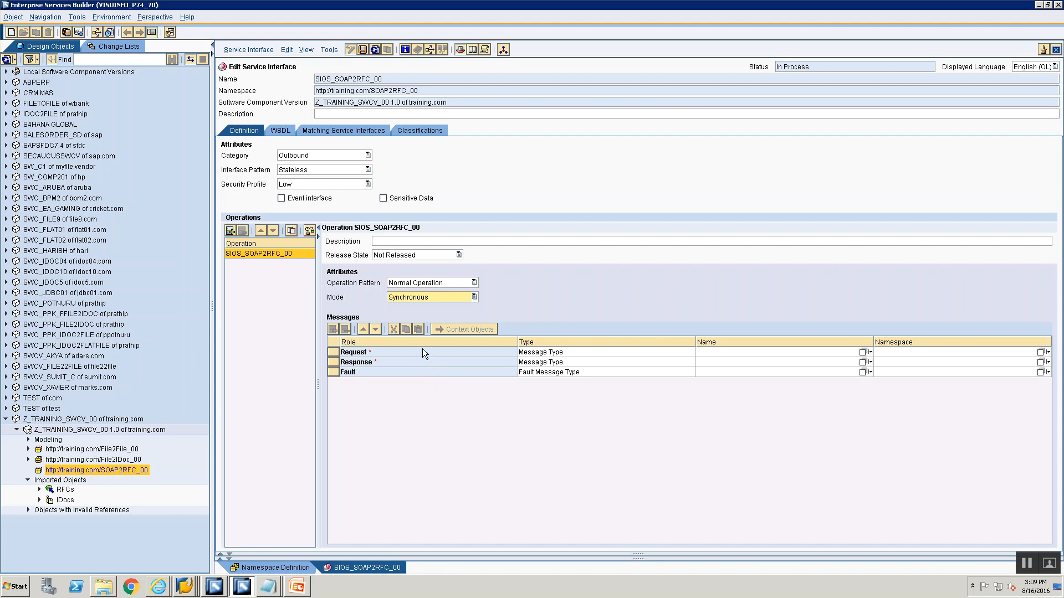
{"action": "left_click", "coordinate": [532, 350]}
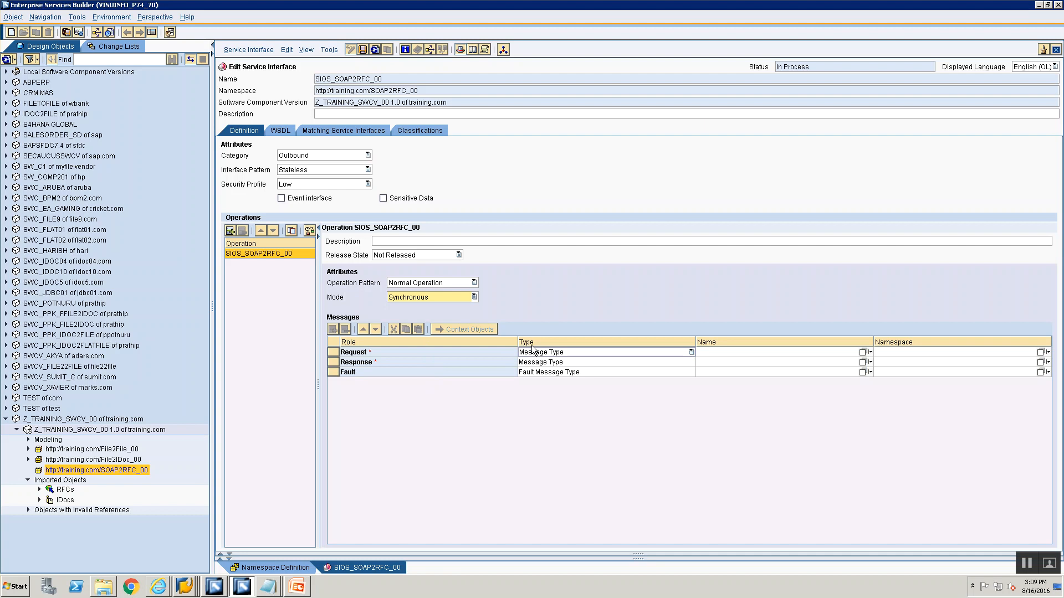
{"action": "left_click", "coordinate": [535, 354]}
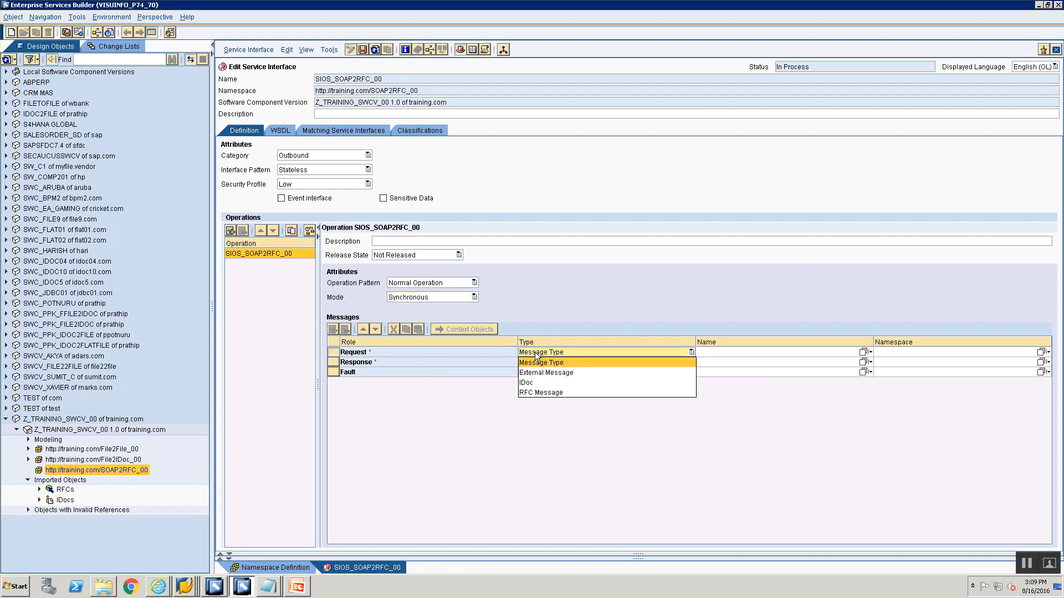
{"action": "left_click", "coordinate": [447, 393]}
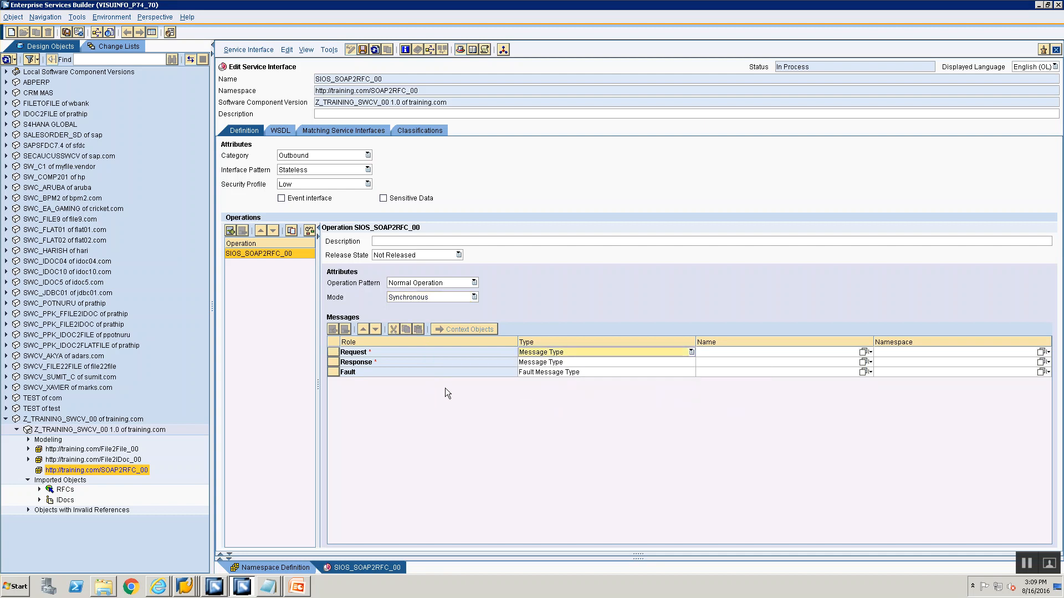
{"action": "left_click", "coordinate": [541, 354]}
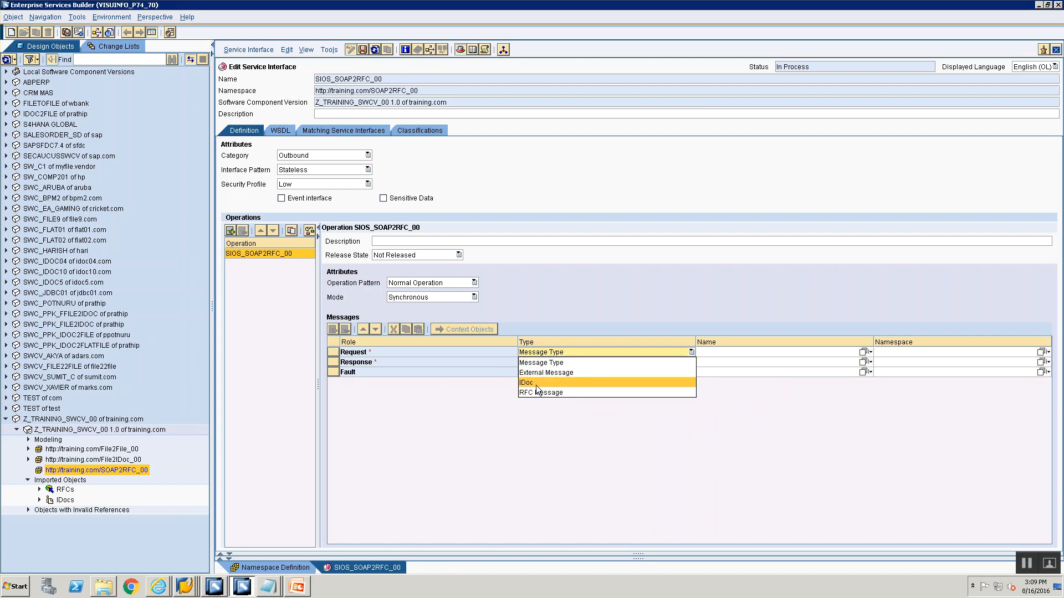
{"action": "left_click", "coordinate": [454, 438]}
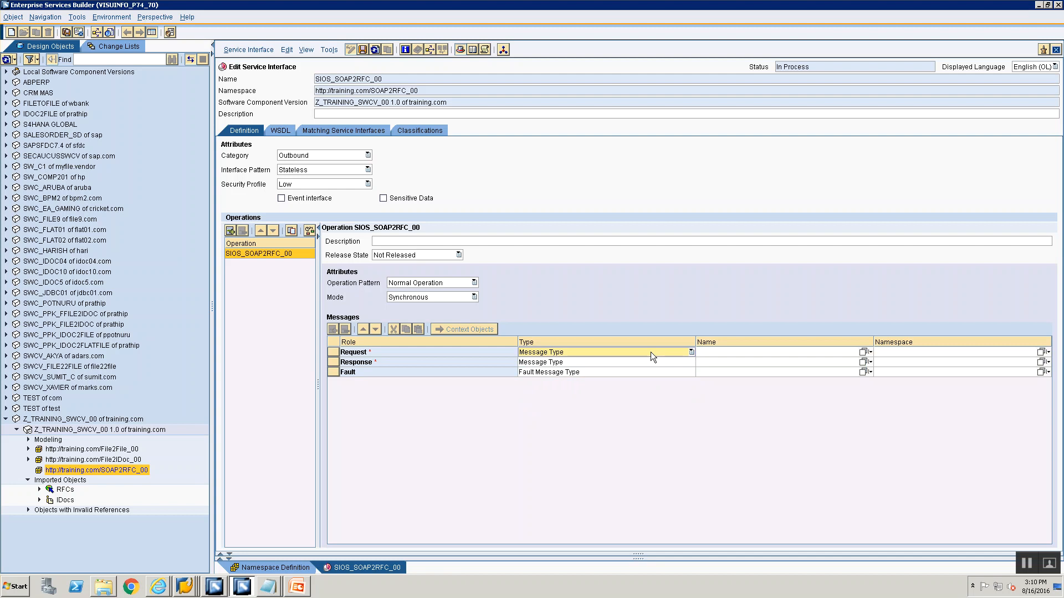
Assign the imported BAPI_USER_GET_DETAIL RFC message as the operation's Request message
{"action": "left_click", "coordinate": [39, 489]}
{"action": "left_click", "coordinate": [65, 501]}
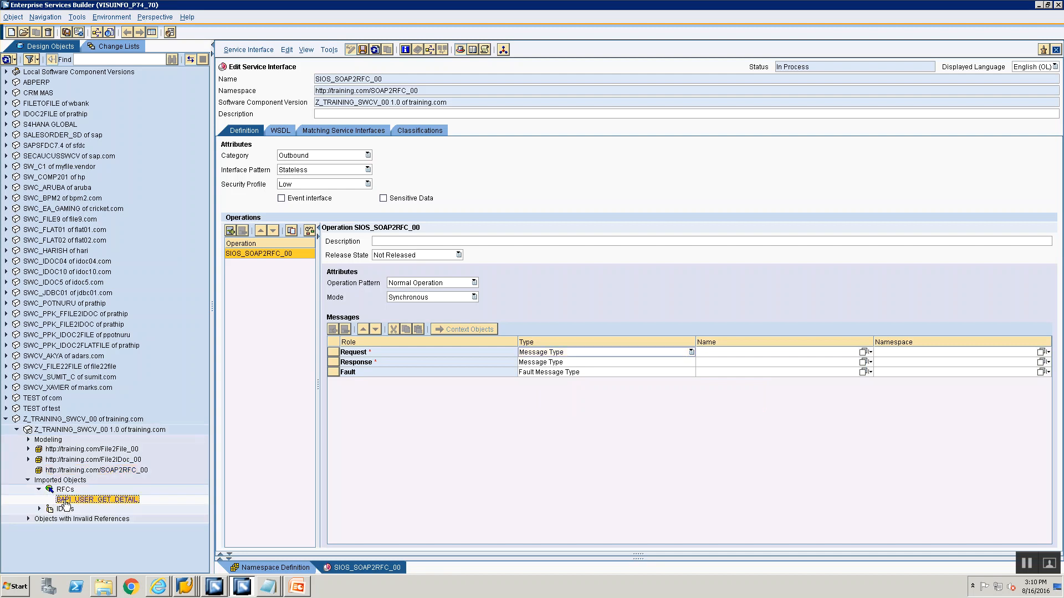
{"action": "left_click_drag", "start_coordinate": [64, 504], "coordinate": [774, 360]}
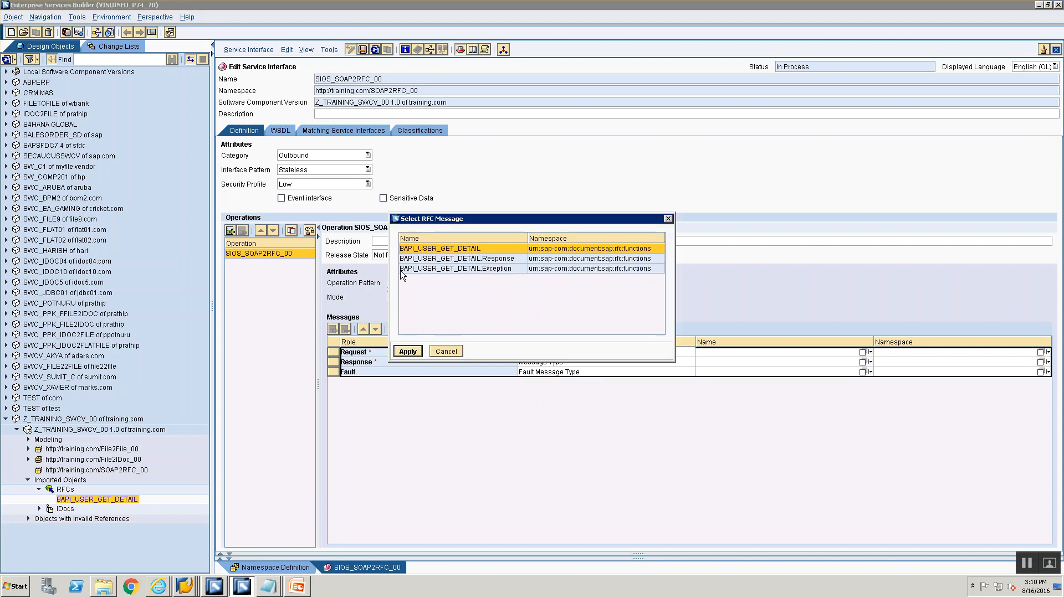
{"action": "left_click", "coordinate": [422, 250]}
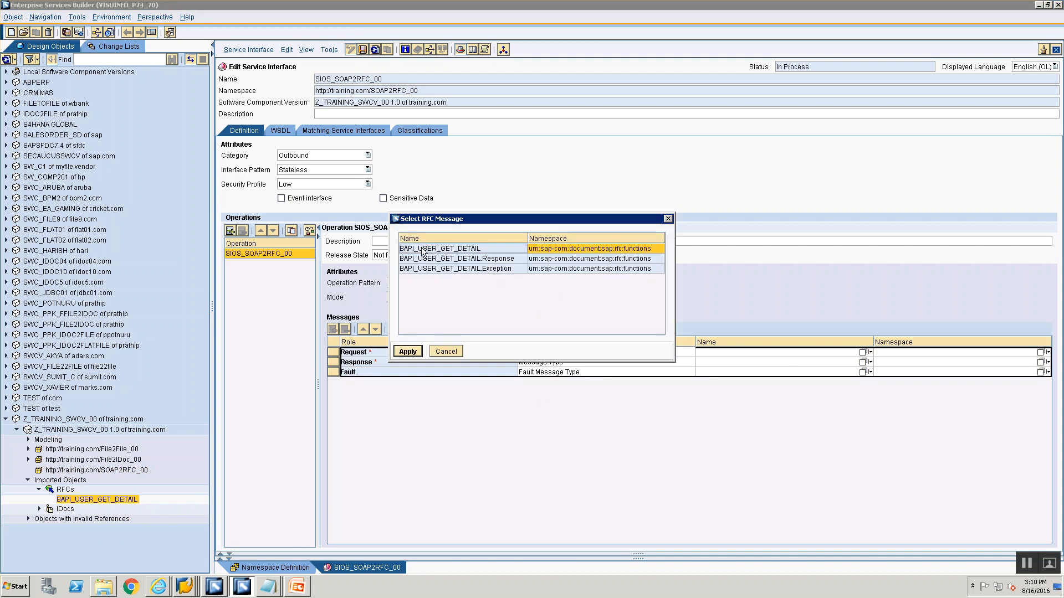
{"action": "left_click", "coordinate": [408, 352]}
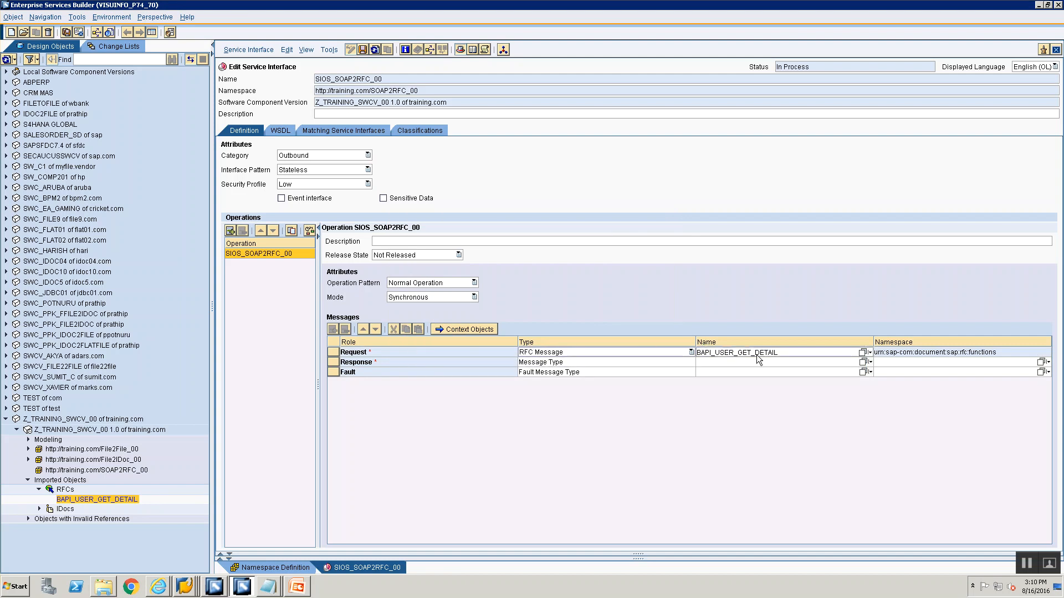
Assign BAPI_USER_GET_DETAIL.Response as the operation's Response message
{"action": "mouse_move", "coordinate": [757, 358]}
{"action": "left_click_drag", "start_coordinate": [96, 499], "coordinate": [713, 367]}
{"action": "left_click", "coordinate": [459, 260]}
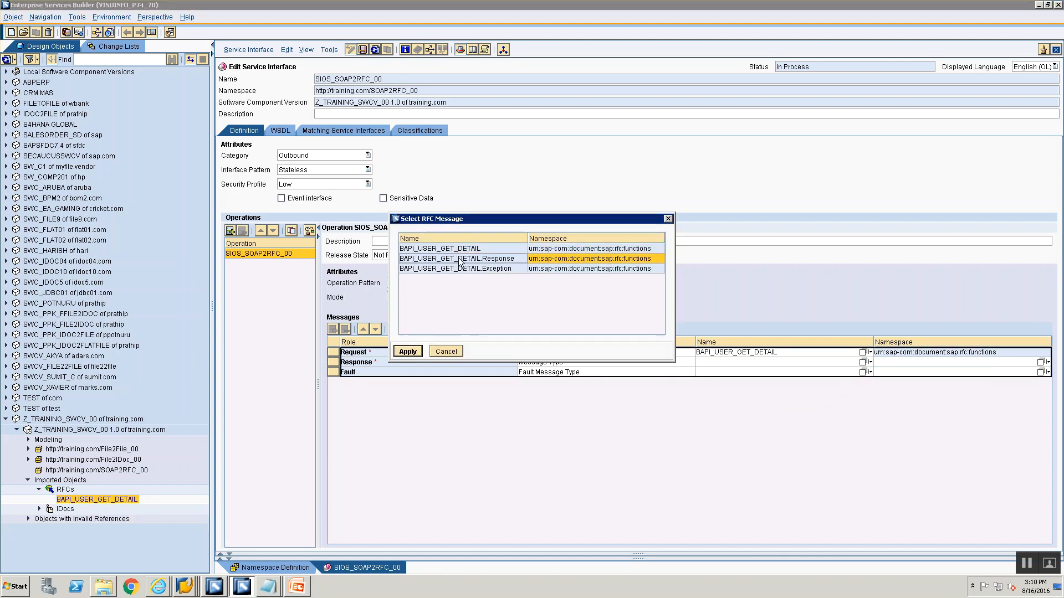
{"action": "left_click", "coordinate": [419, 352]}
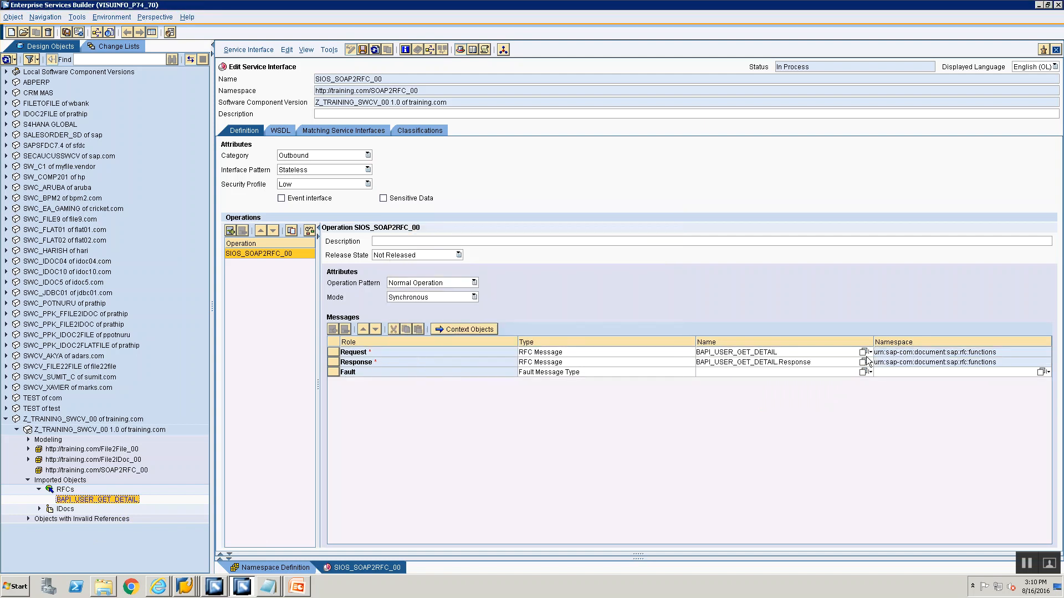
Reassign BAPI_USER_GET_DETAIL to the Request role and BAPI_USER_GET_DETAIL.Response to the Response role
{"action": "left_click", "coordinate": [792, 355]}
{"action": "left_click", "coordinate": [411, 76]}
{"action": "double_click", "coordinate": [410, 76]}
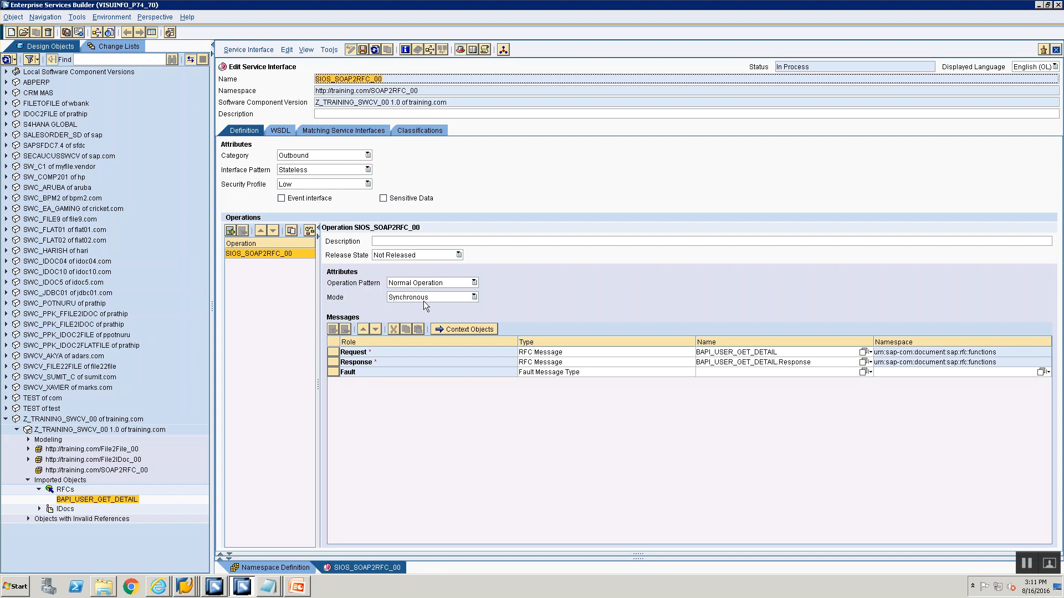
{"action": "left_click_drag", "start_coordinate": [111, 500], "coordinate": [653, 355]}
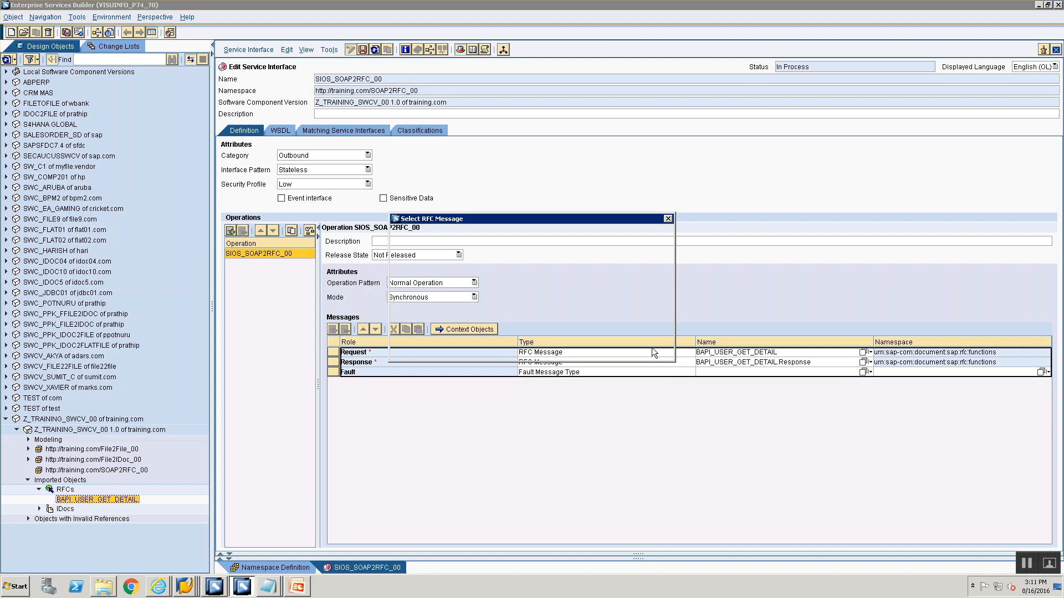
{"action": "left_click", "coordinate": [483, 249]}
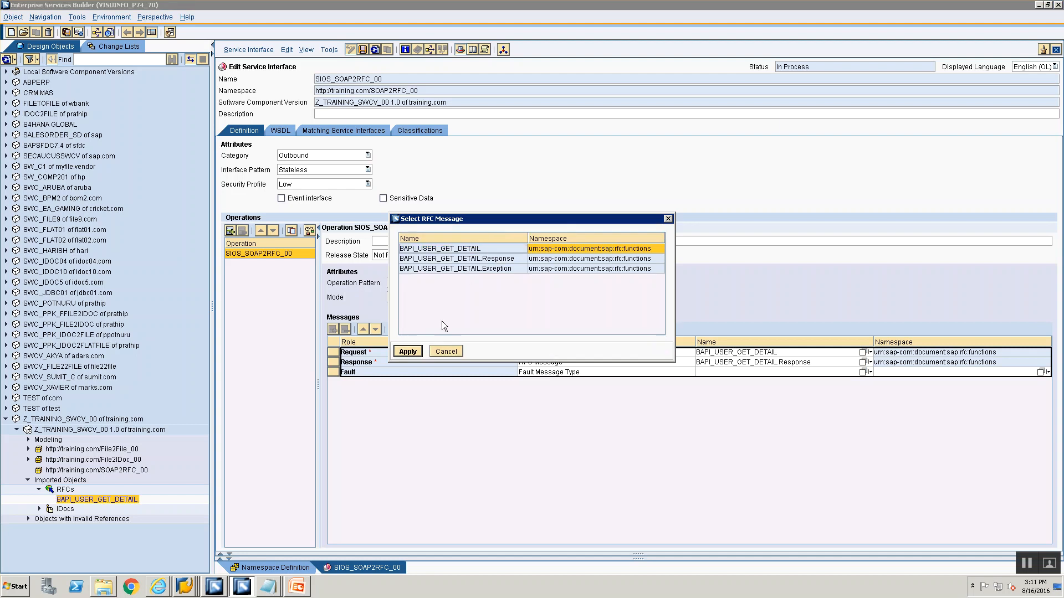
{"action": "left_click", "coordinate": [408, 352]}
{"action": "left_click_drag", "start_coordinate": [127, 500], "coordinate": [823, 369]}
{"action": "left_click", "coordinate": [489, 259]}
{"action": "left_click", "coordinate": [412, 354]}
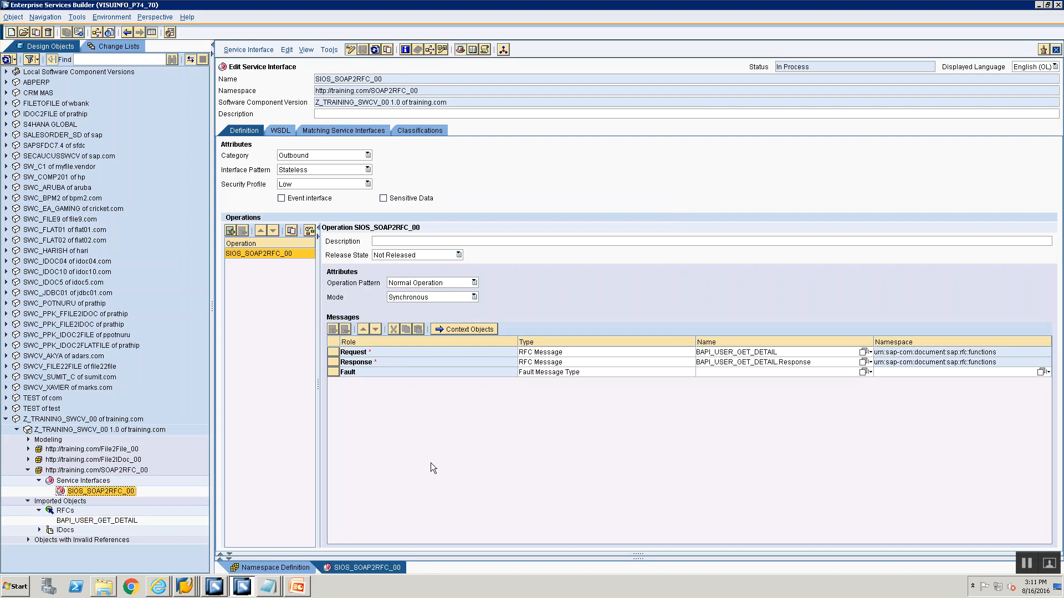
Close the open service interface and namespace definition editors
{"action": "left_click", "coordinate": [96, 480]}
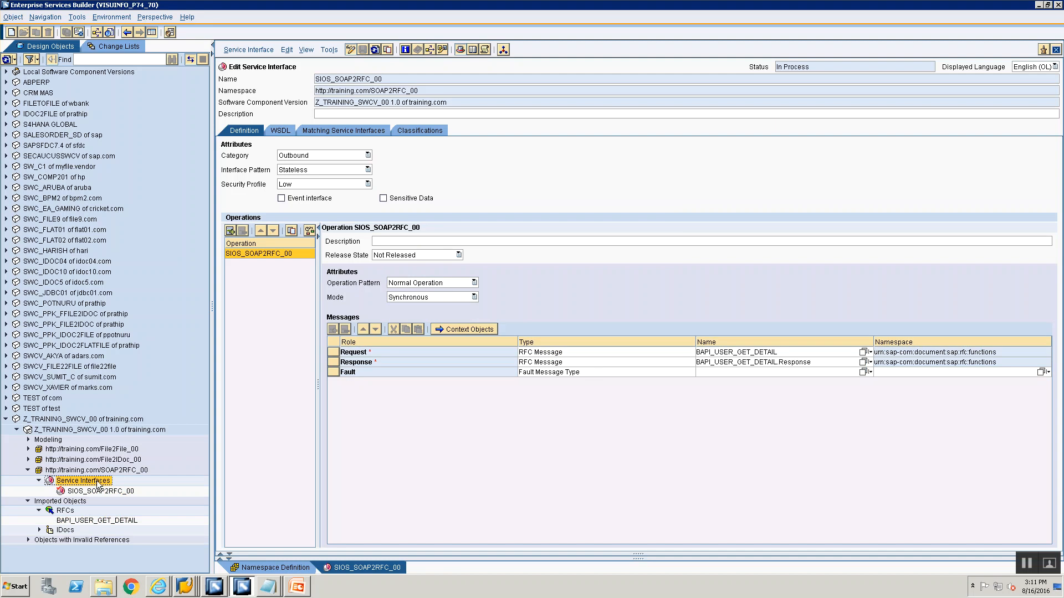
{"action": "left_click", "coordinate": [1056, 50]}
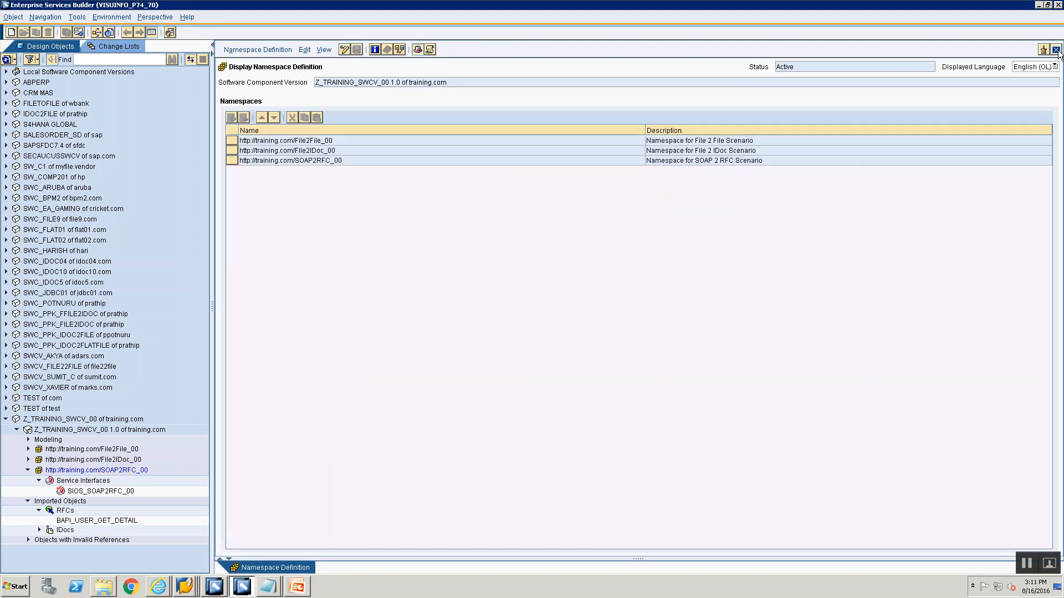
{"action": "left_click", "coordinate": [1056, 50]}
{"action": "left_click", "coordinate": [87, 480]}
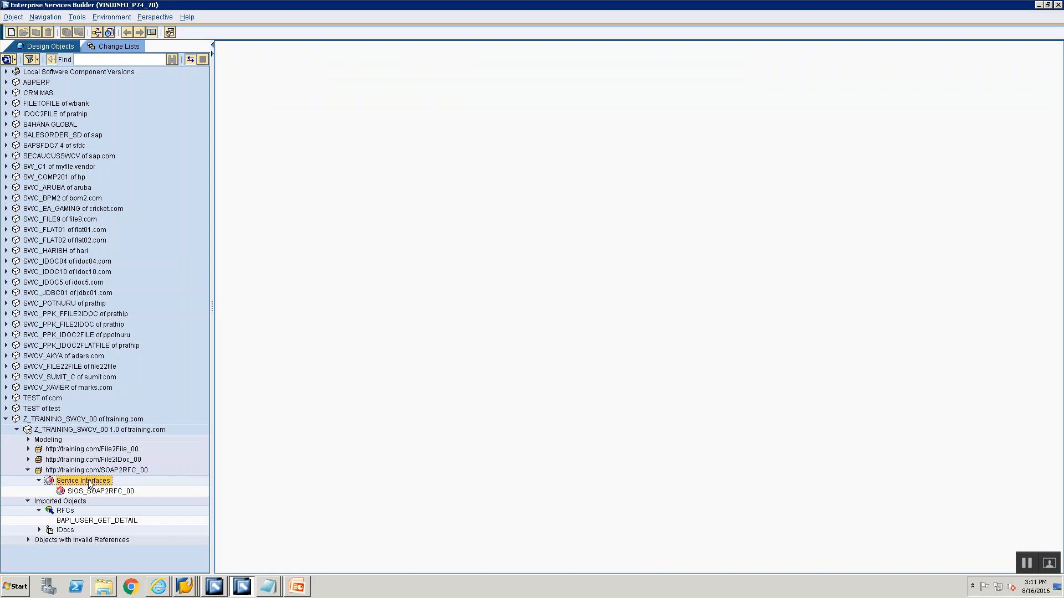
{"action": "right_click", "coordinate": [88, 468]}
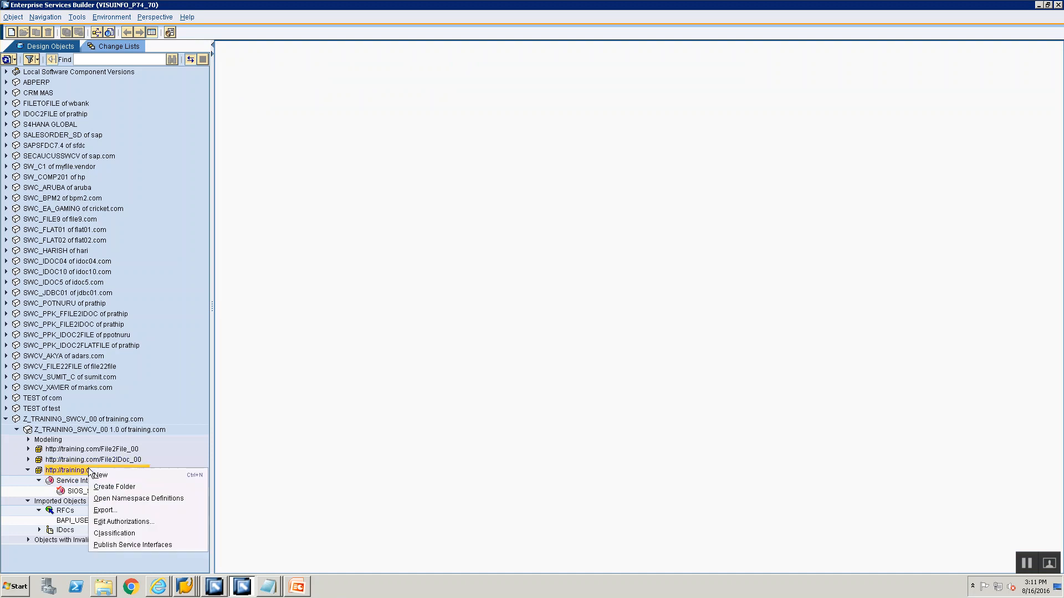
{"action": "left_click", "coordinate": [95, 474]}
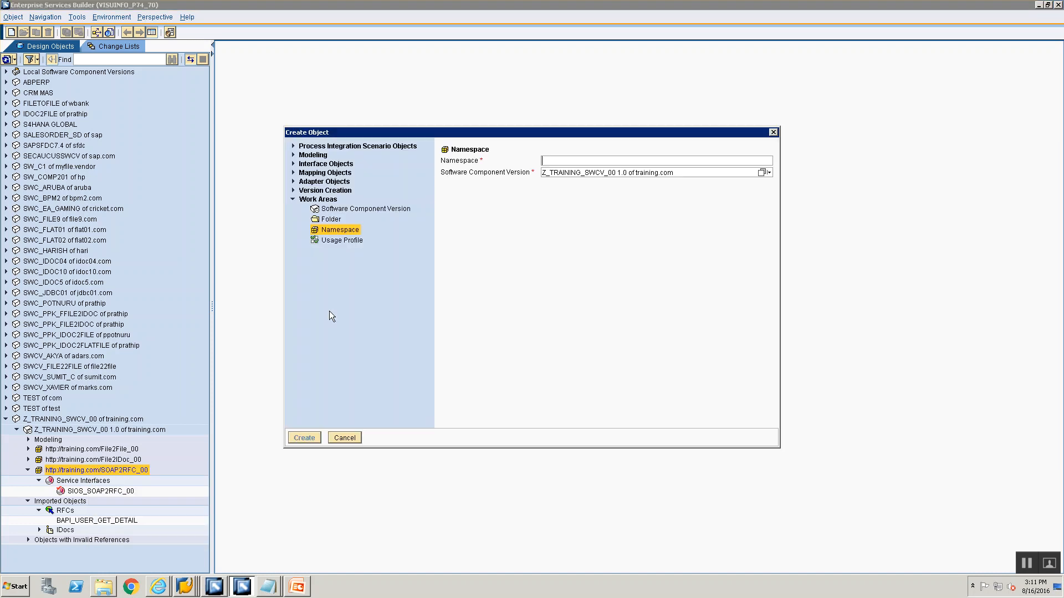
{"action": "left_click", "coordinate": [293, 172]}
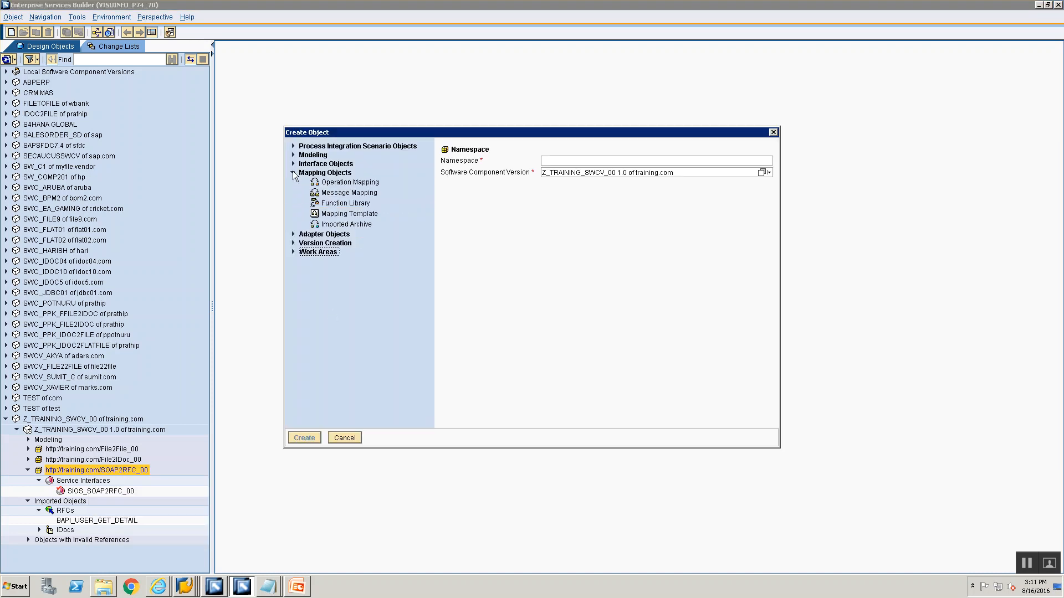
{"action": "left_click", "coordinate": [575, 161]}
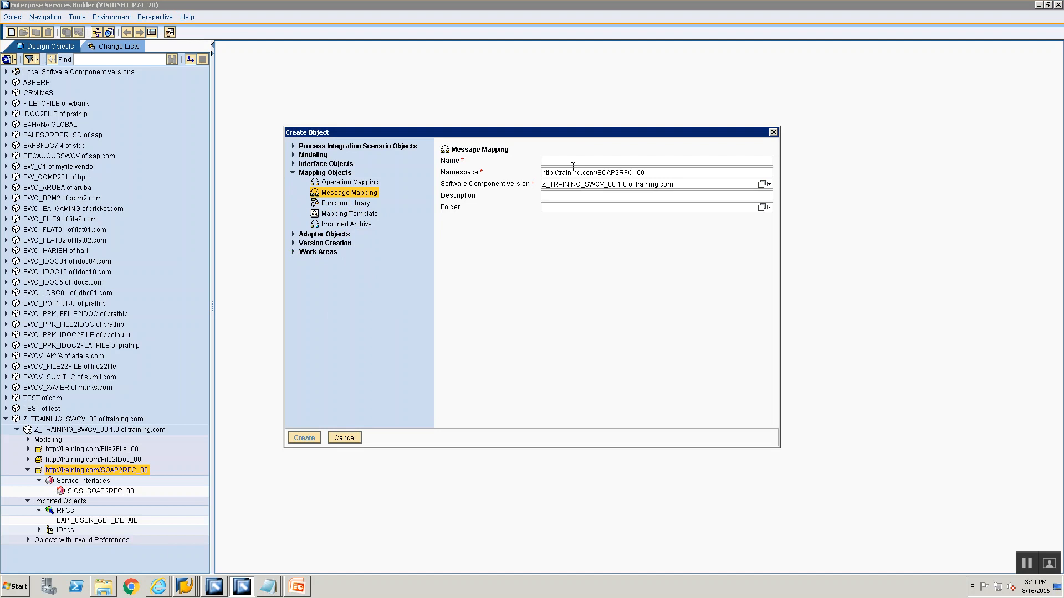
{"action": "type", "text": "MM_SOAP"}
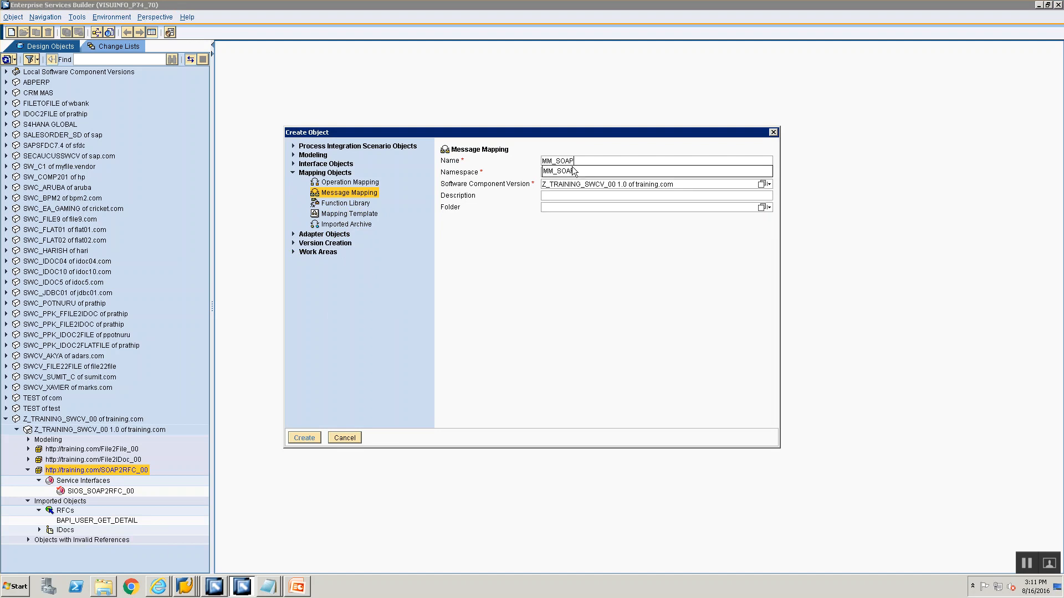
{"action": "type", "text": "2RFC_"}
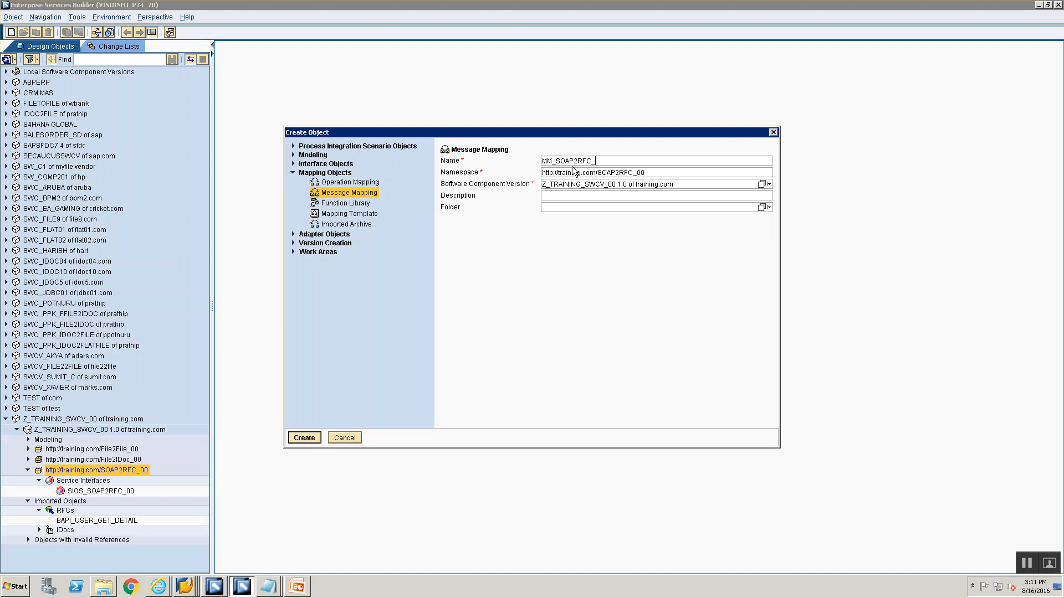
{"action": "type", "text": "Req"}
{"action": "type", "text": "uestMapping"}
{"action": "key", "text": "Return"}
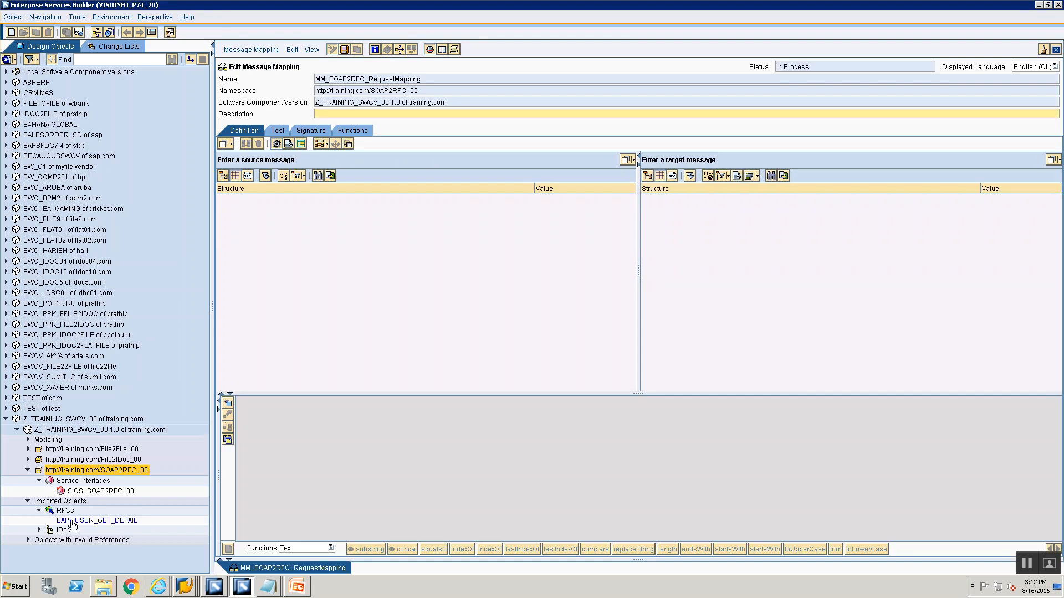
Set the BAPI_USER_GET_DETAIL RFC message as both the source and target message of the mapping
{"action": "left_click", "coordinate": [72, 521]}
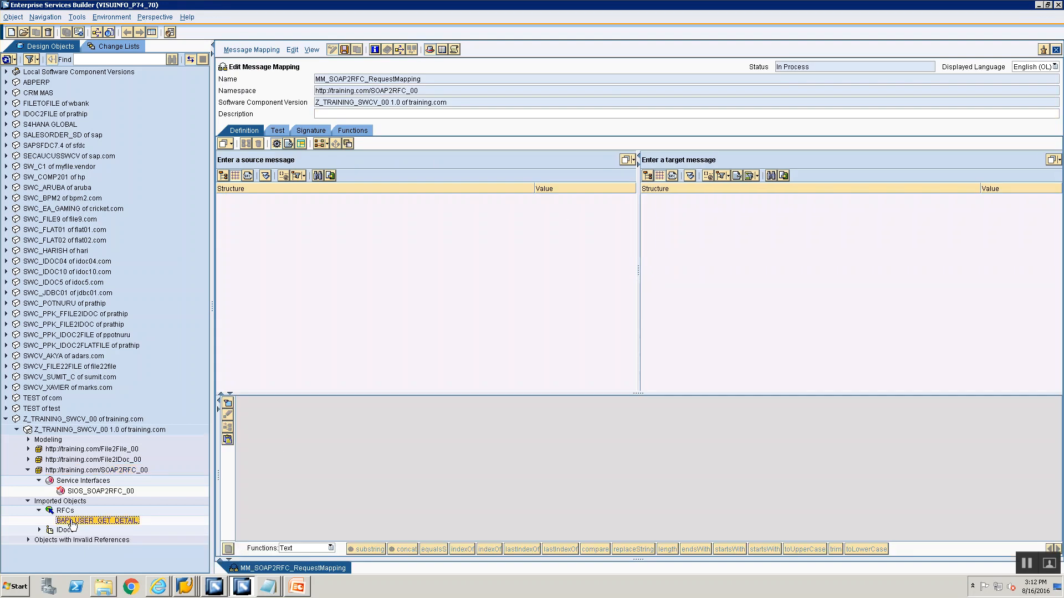
{"action": "left_click_drag", "start_coordinate": [72, 523], "coordinate": [343, 163]}
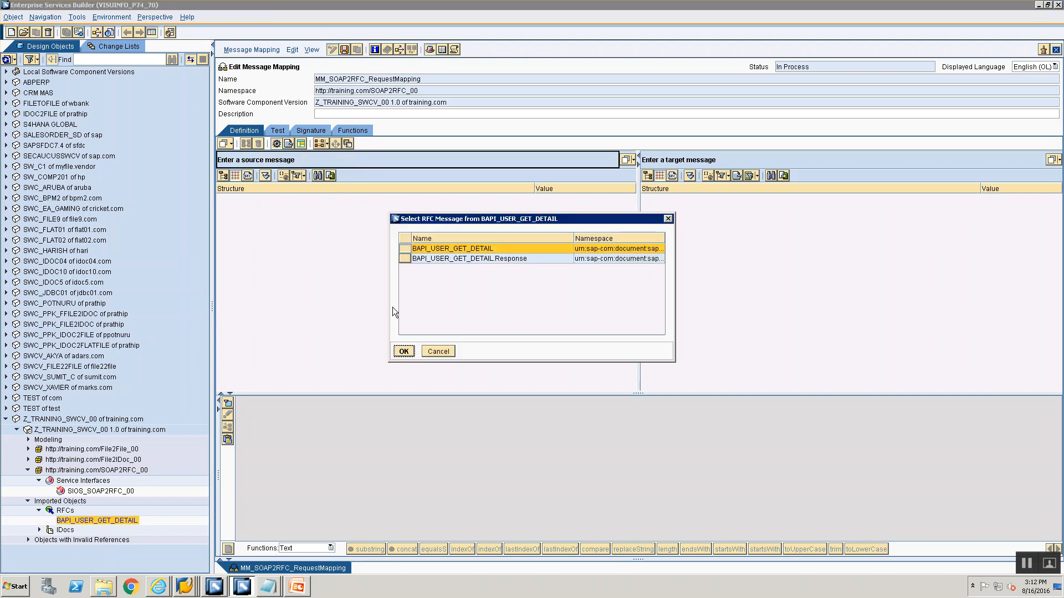
{"action": "left_click", "coordinate": [403, 351]}
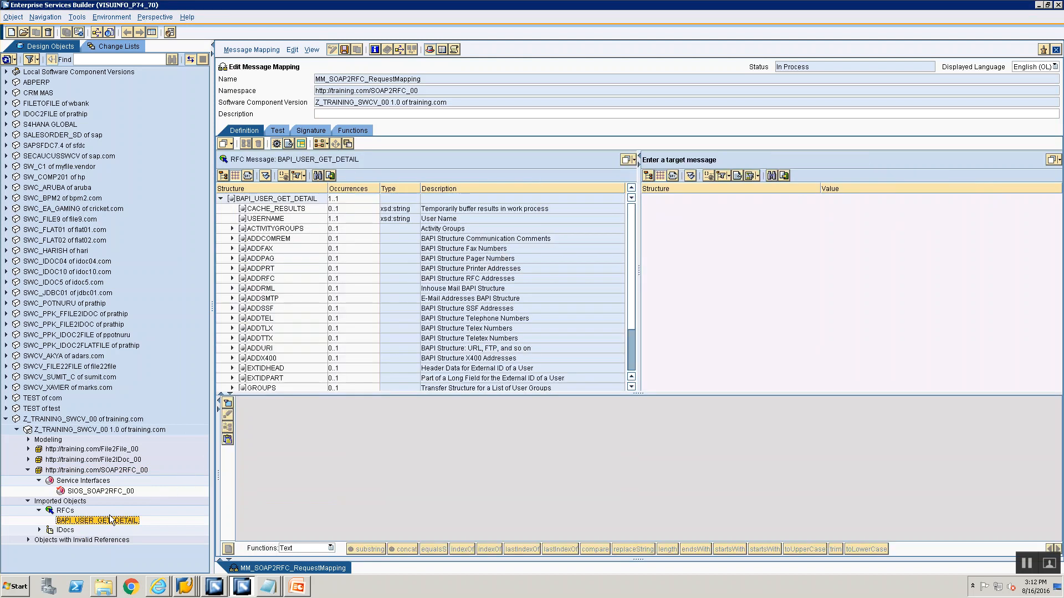
{"action": "left_click_drag", "start_coordinate": [111, 519], "coordinate": [704, 165]}
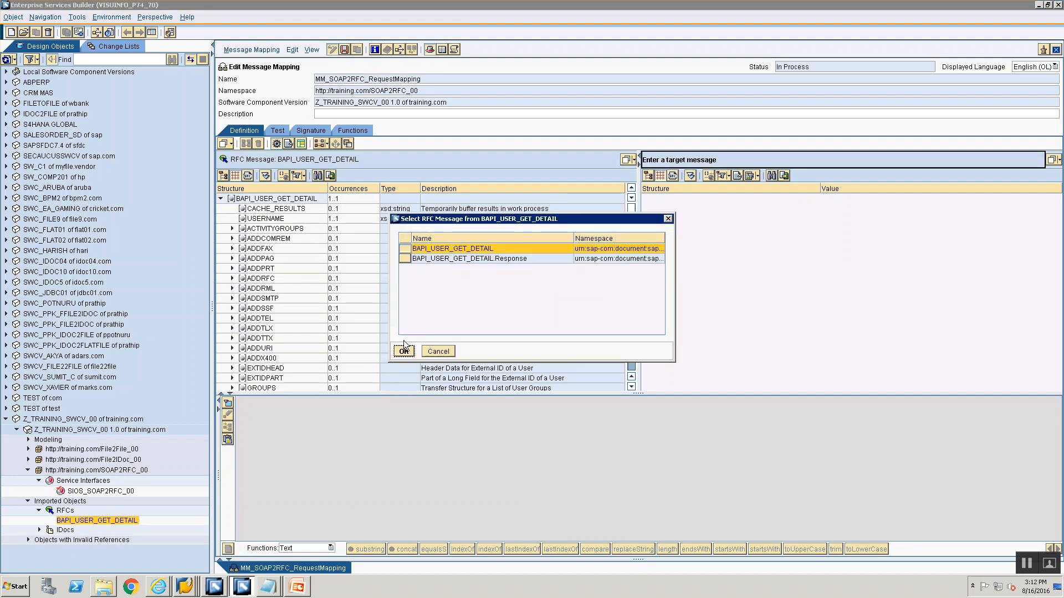
{"action": "key", "text": "Return"}
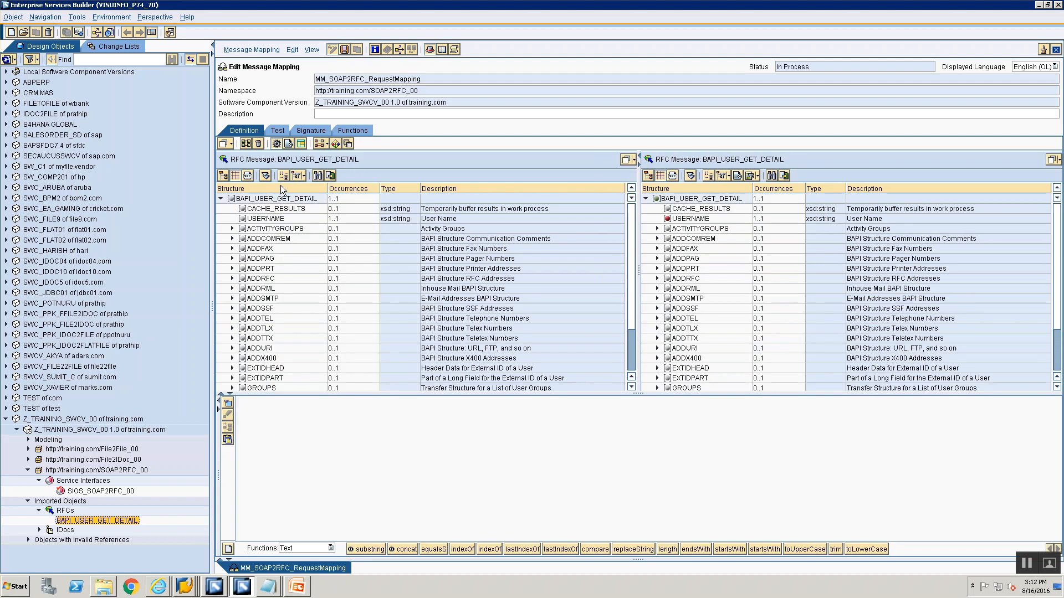
Map all identically named fields between the source and target BAPI_USER_GET_DETAIL root nodes
{"action": "left_click", "coordinate": [281, 198]}
{"action": "left_click", "coordinate": [672, 200]}
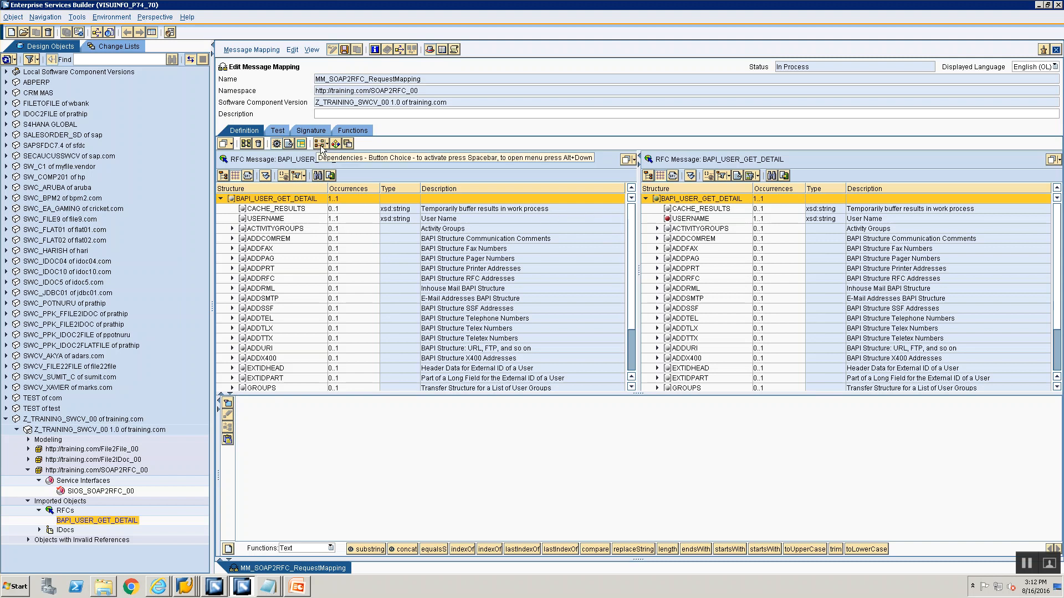
{"action": "left_click", "coordinate": [246, 144]}
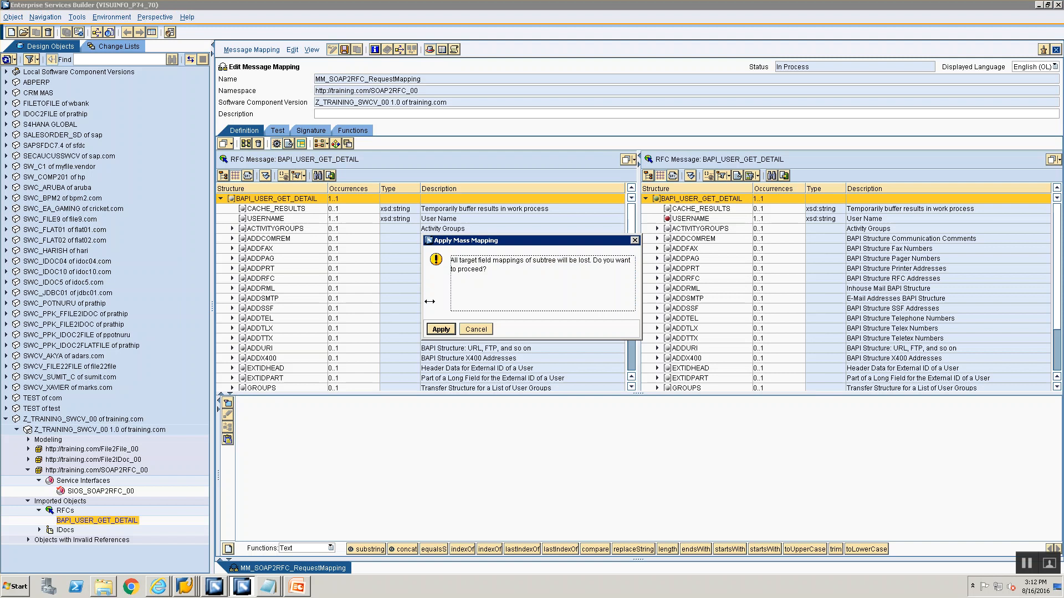
{"action": "left_click", "coordinate": [454, 328]}
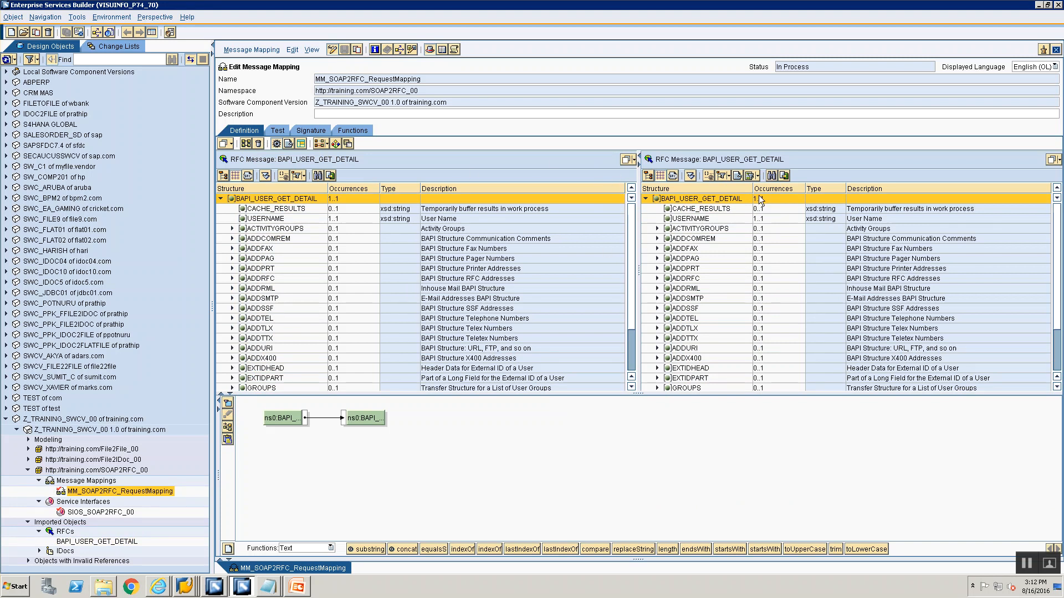
{"action": "right_click", "coordinate": [99, 481]}
{"action": "left_click", "coordinate": [114, 486]}
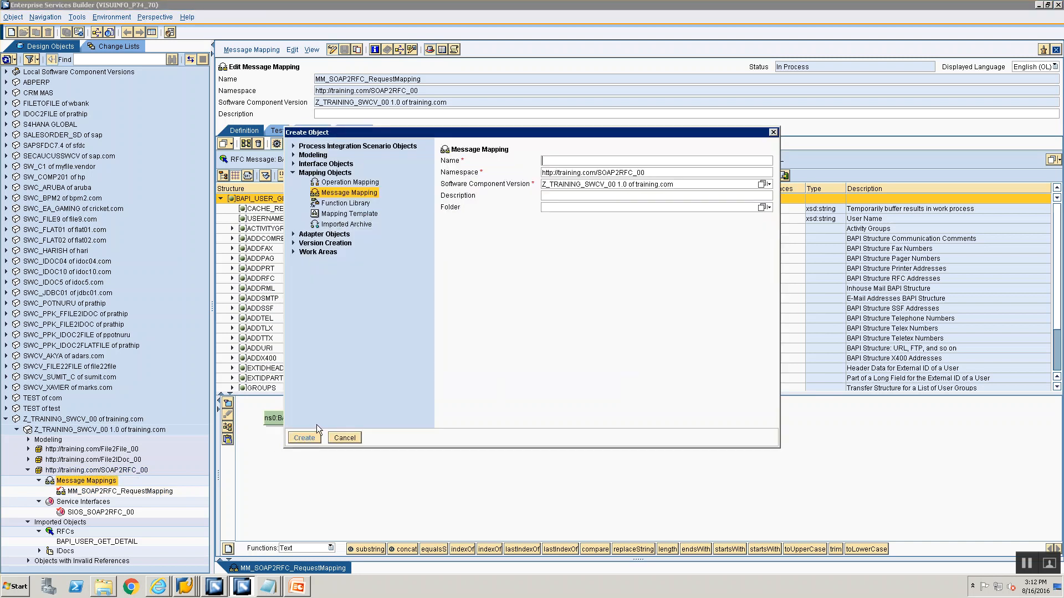
{"action": "type", "text": "MM"}
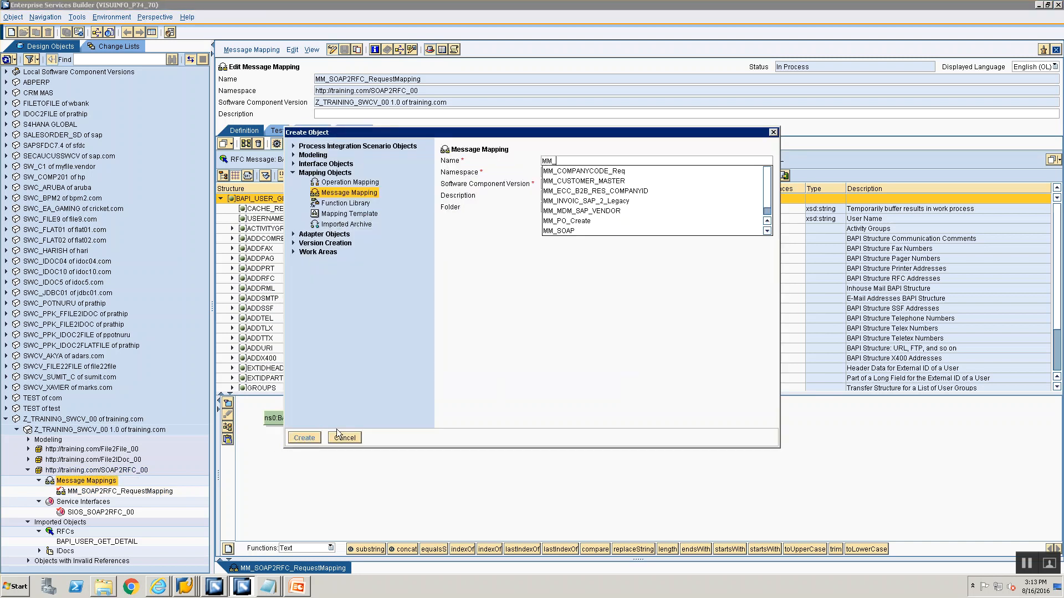
{"action": "type", "text": "_SOAP2R"}
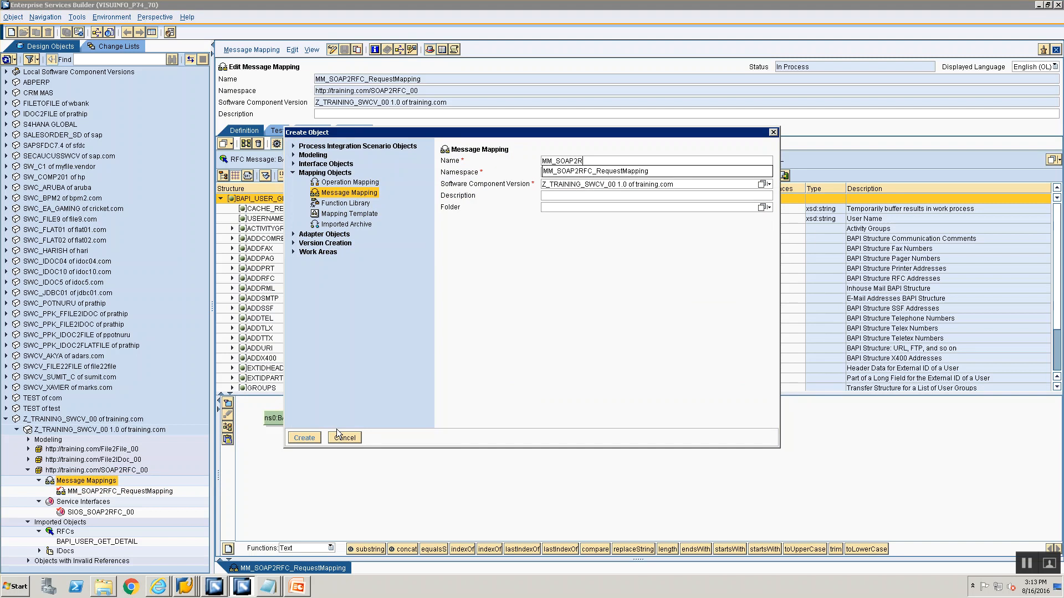
{"action": "type", "text": "FC_ResponseM<a"}
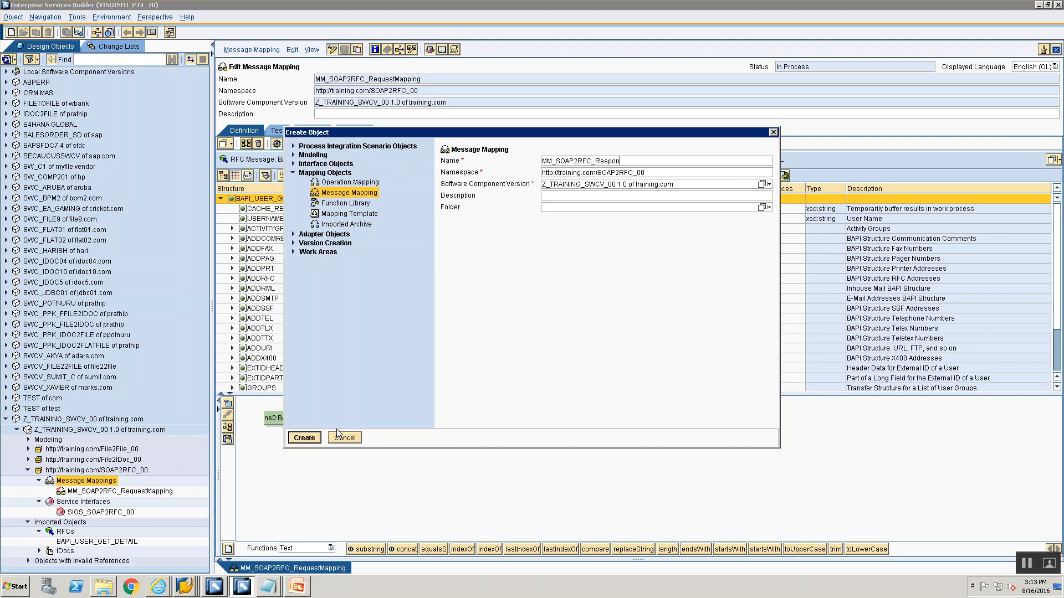
{"action": "left_click", "coordinate": [336, 432]}
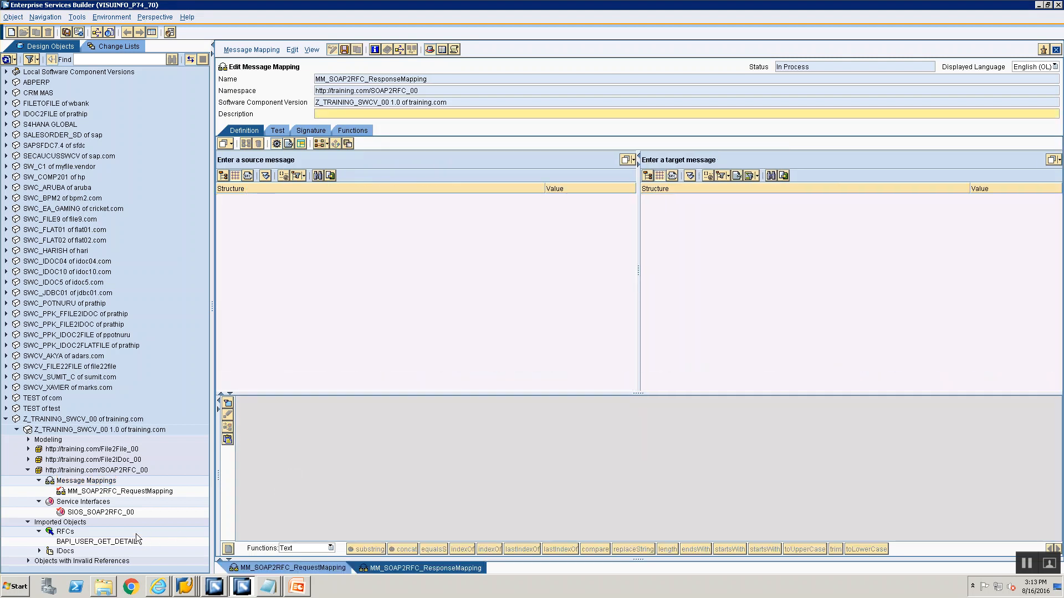
Set the BAPI_USER_GET_DETAIL.Response RFC message as both the source and target message of the mapping
{"action": "left_click_drag", "start_coordinate": [127, 547], "coordinate": [429, 232]}
{"action": "left_click_drag", "start_coordinate": [459, 158], "coordinate": [458, 159]}
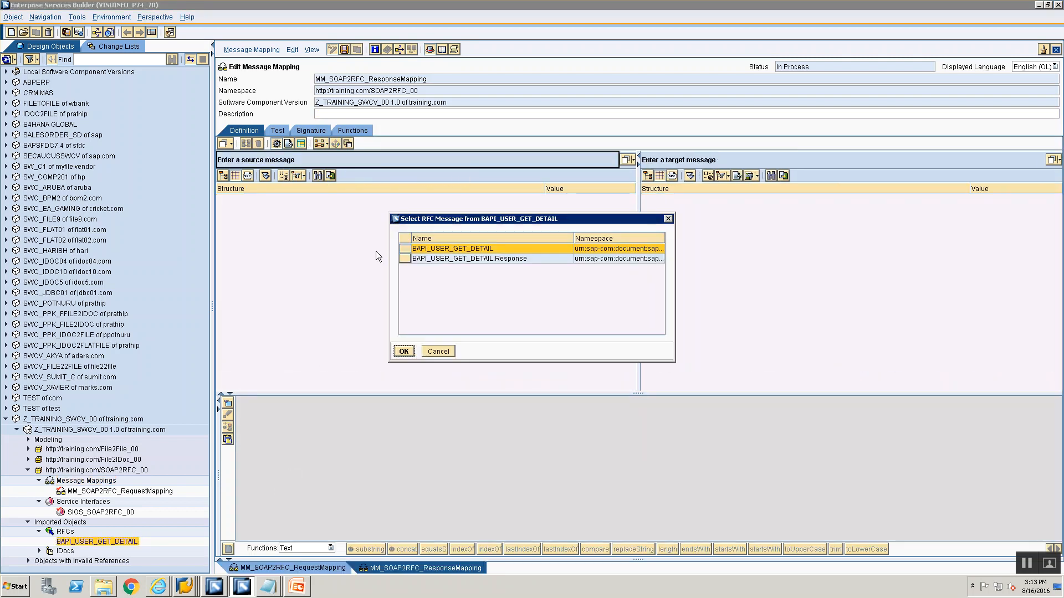
{"action": "left_click", "coordinate": [444, 258]}
{"action": "left_click", "coordinate": [403, 352]}
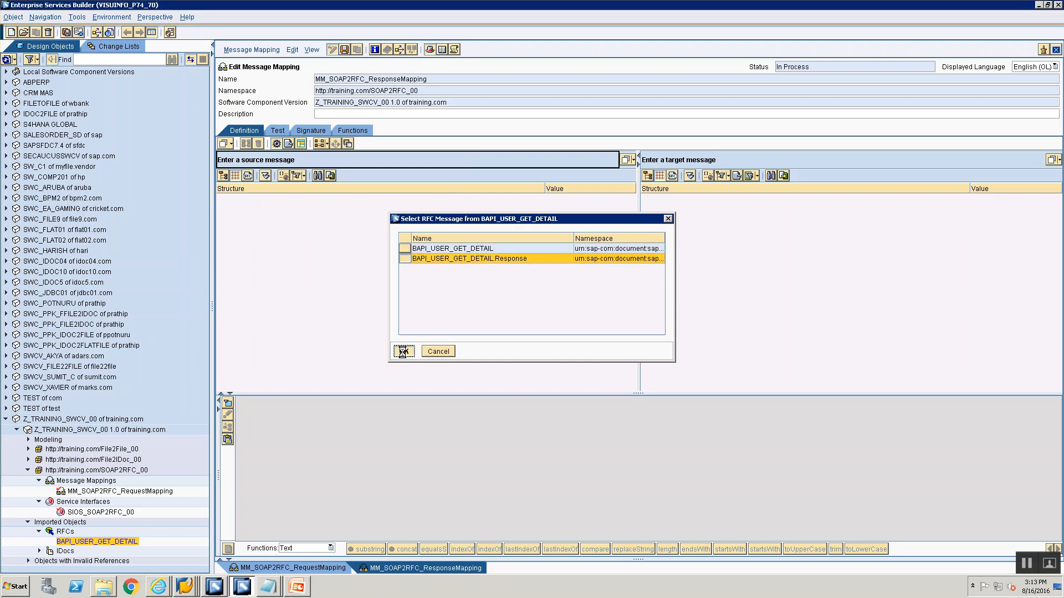
{"action": "left_click_drag", "start_coordinate": [101, 542], "coordinate": [769, 159]}
{"action": "left_click", "coordinate": [506, 259]}
{"action": "left_click", "coordinate": [405, 351]}
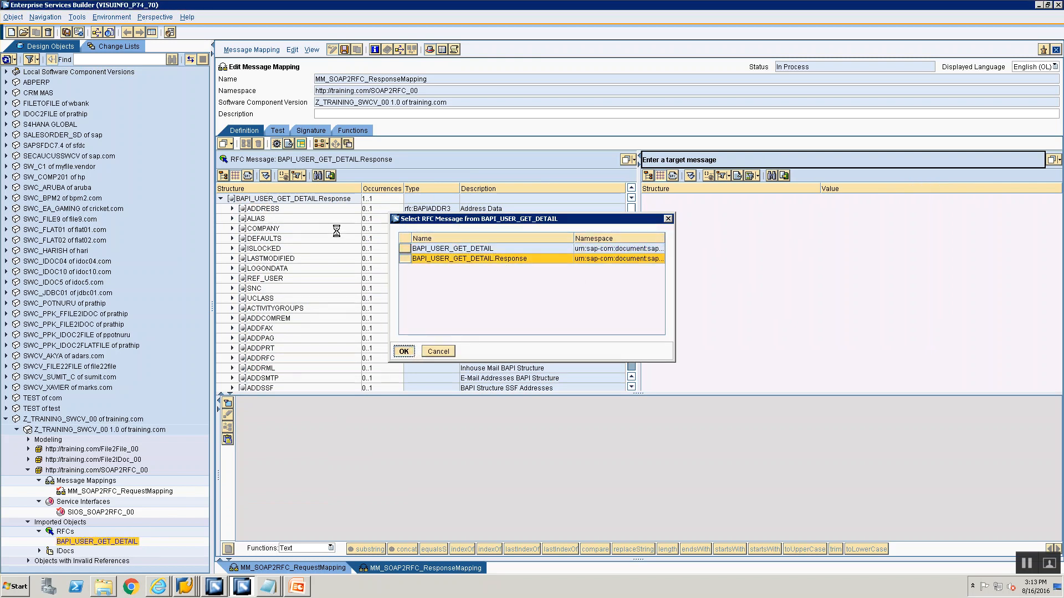
Map all identically named fields between the BAPI_USER_GET_DETAIL.Response root nodes and save the response mapping
{"action": "left_click_drag", "start_coordinate": [288, 199], "coordinate": [667, 204]}
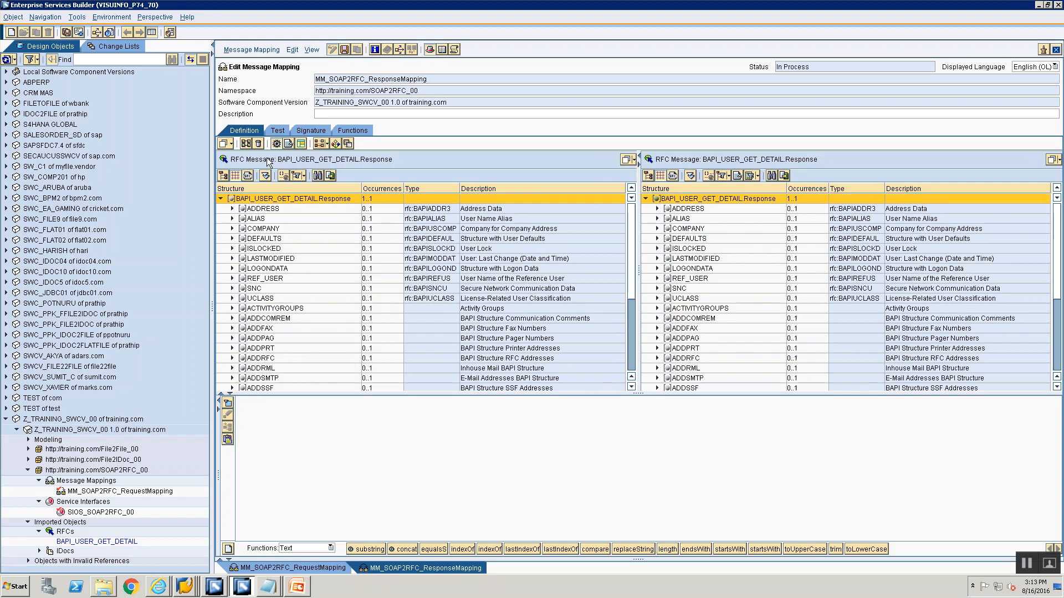
{"action": "left_click", "coordinate": [258, 143]}
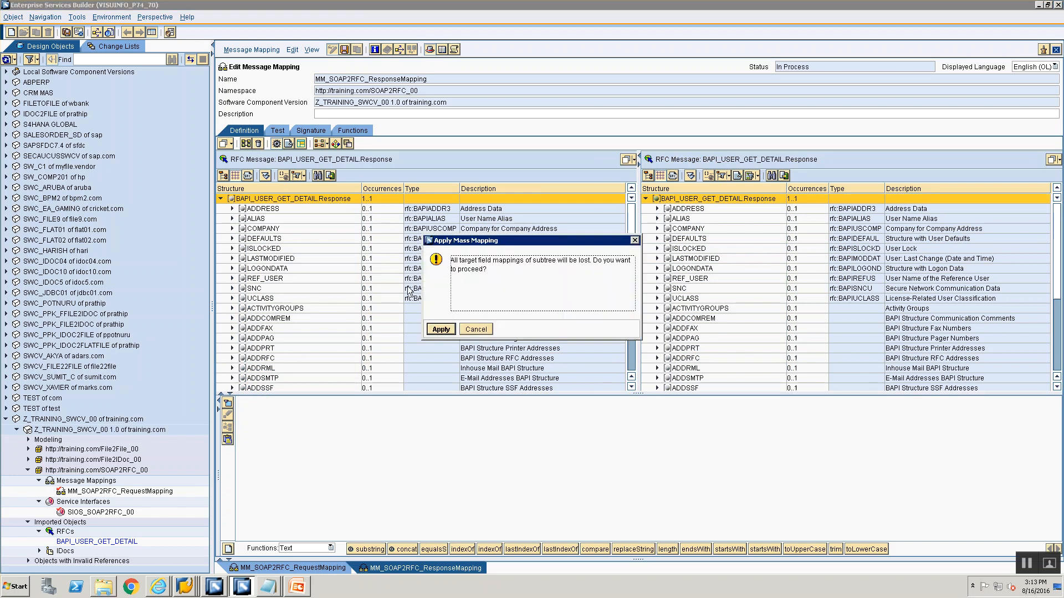
{"action": "left_click", "coordinate": [434, 330]}
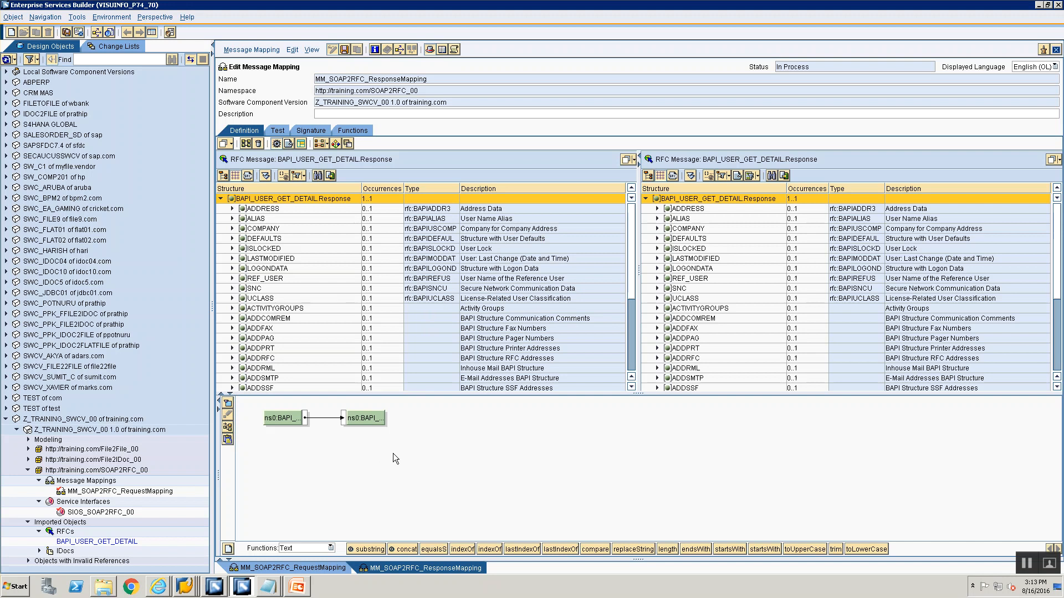
{"action": "key", "text": "ctrl+s"}
Create an operation mapping named OM_SOAP2RFC in the same SOAP2RFC_00 namespace
{"action": "right_click", "coordinate": [75, 482]}
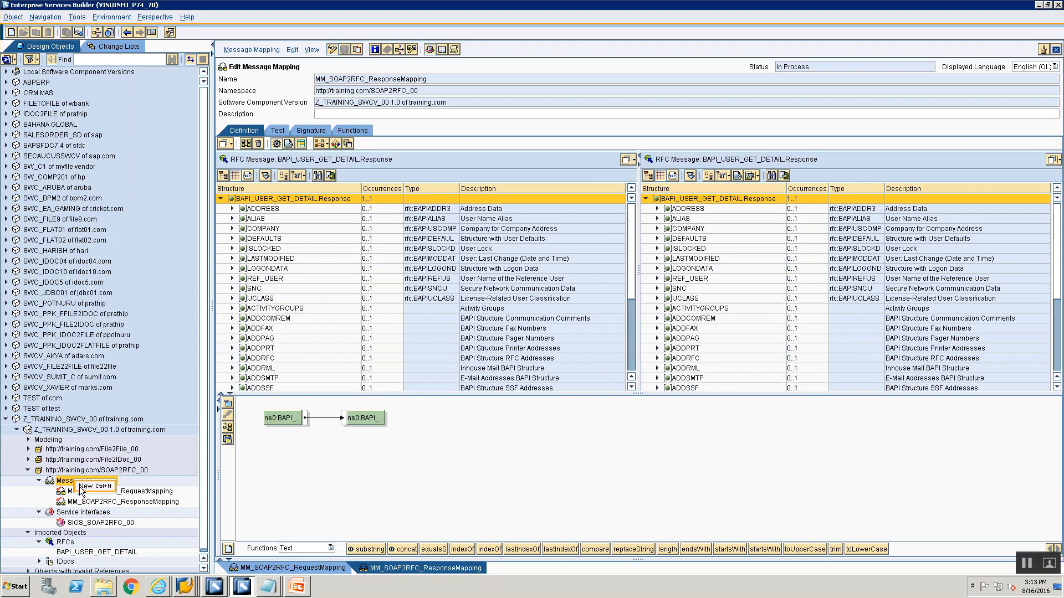
{"action": "left_click", "coordinate": [89, 486]}
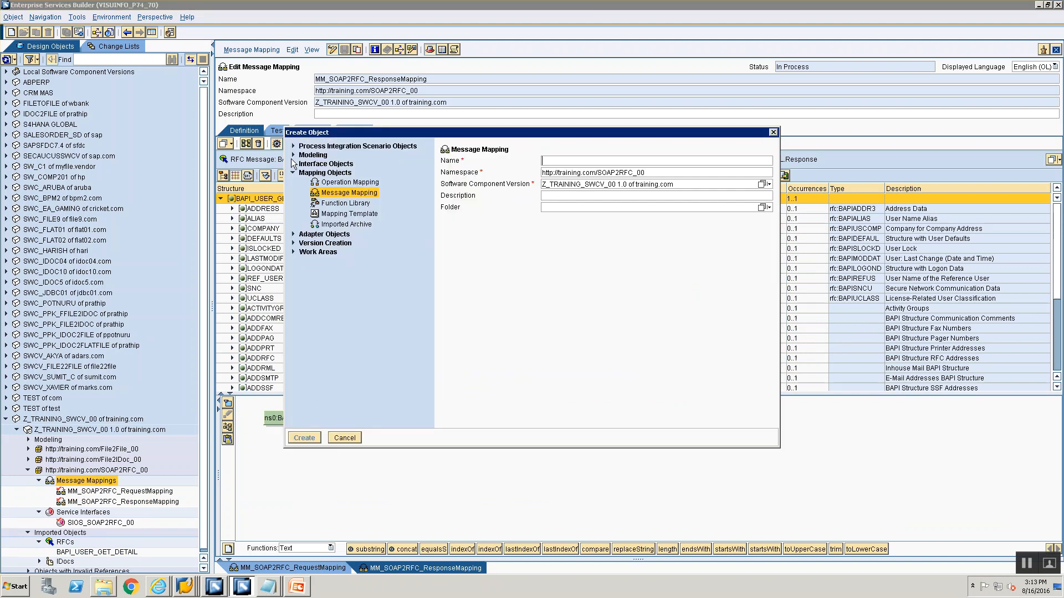
{"action": "left_click", "coordinate": [328, 185]}
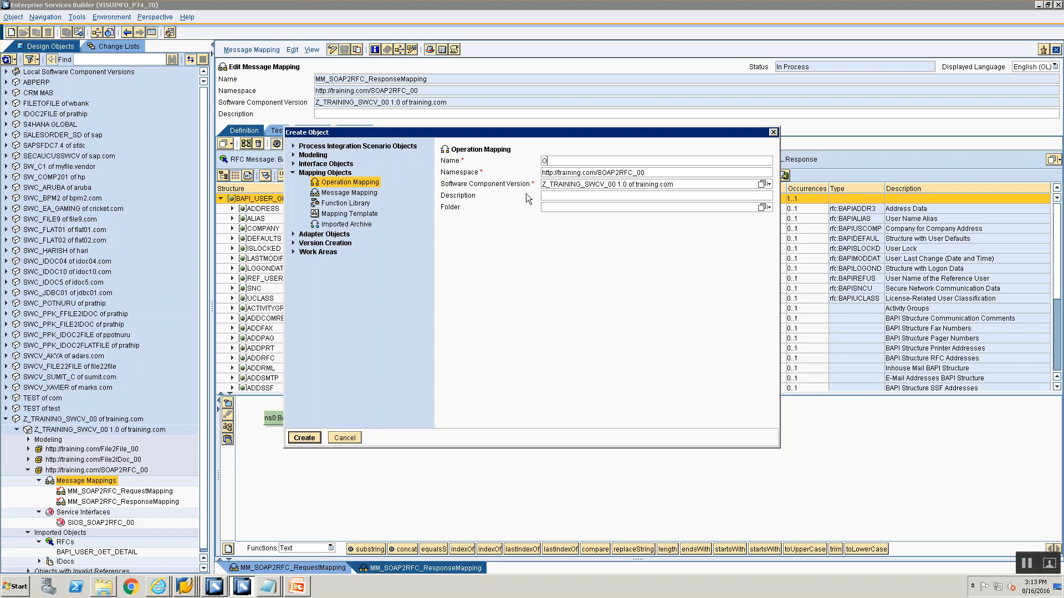
{"action": "type", "text": "OM_SOAP2RF"}
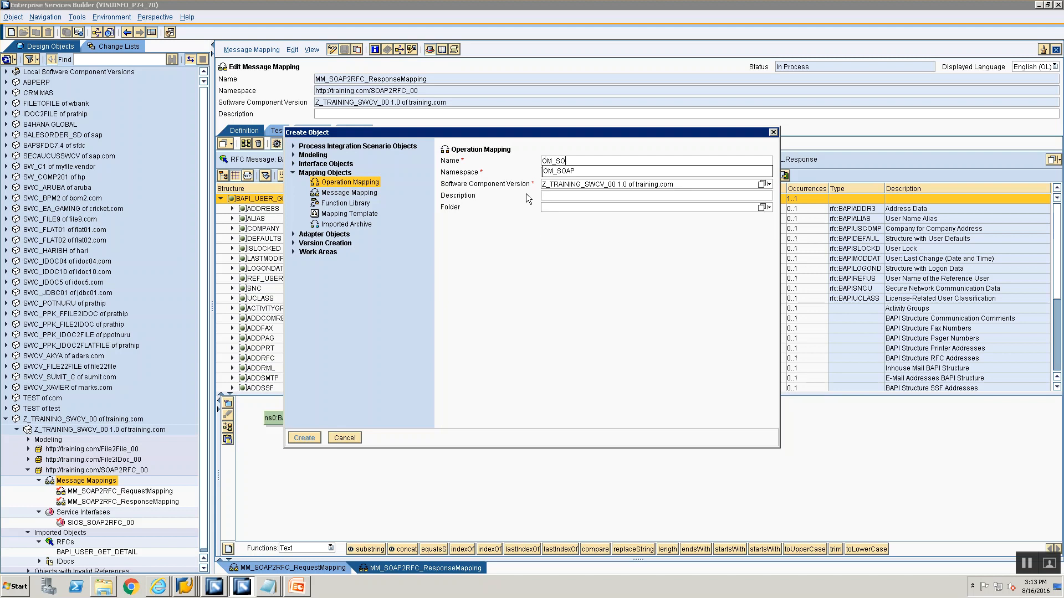
{"action": "type", "text": "C"}
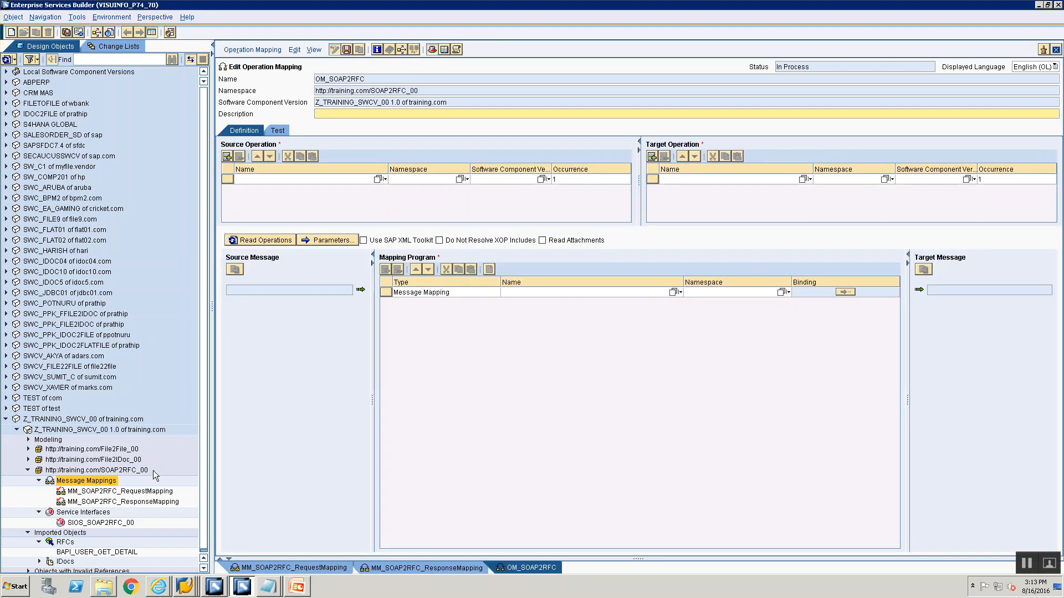
Set SIOS_SOAP2RFC_00 as the source operation and the BAPI_USER_GET_DETAIL RFC as the target operation
{"action": "left_click", "coordinate": [100, 523]}
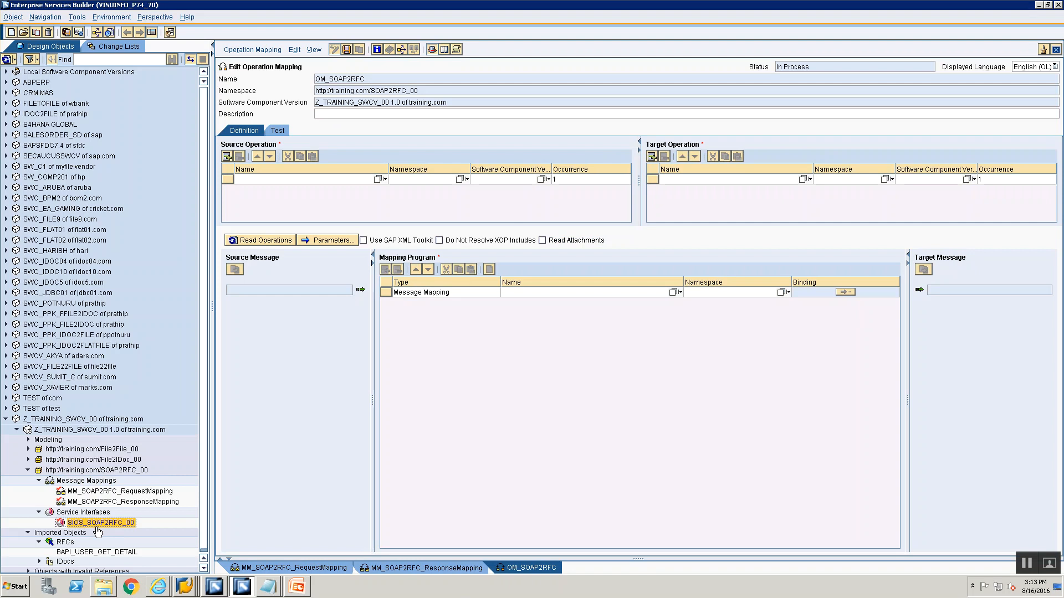
{"action": "left_click_drag", "start_coordinate": [101, 525], "coordinate": [320, 178]}
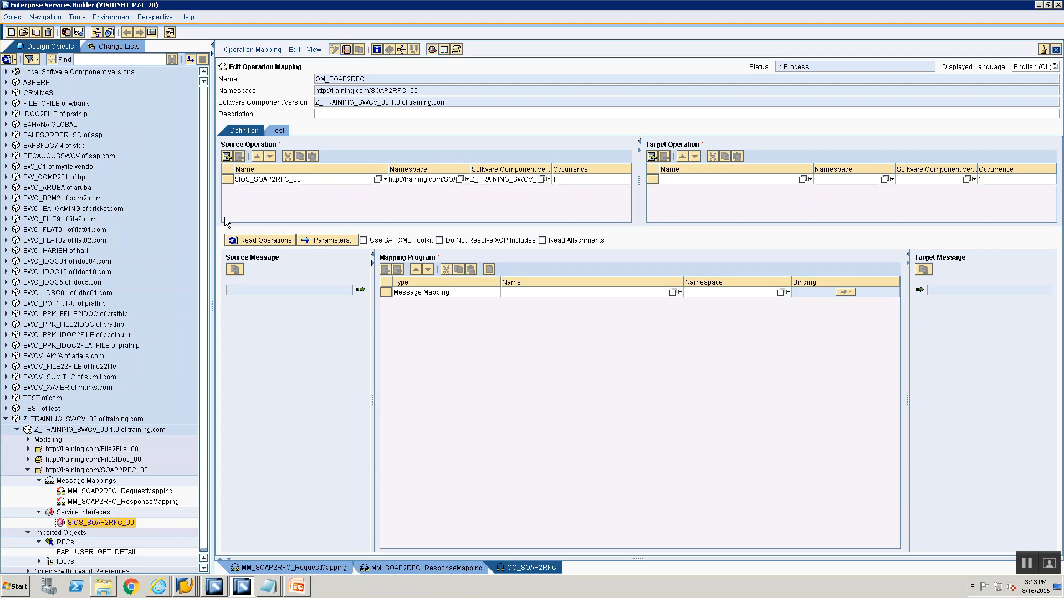
{"action": "scroll", "coordinate": [203, 310], "scroll_direction": "down", "scroll_amount": 1}
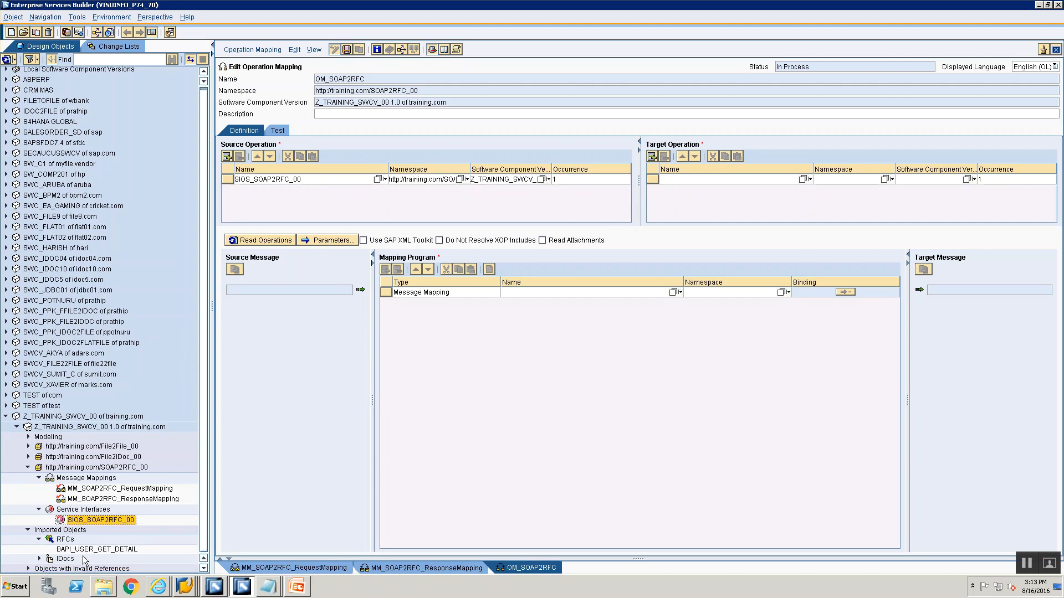
{"action": "left_click_drag", "start_coordinate": [83, 551], "coordinate": [692, 220]}
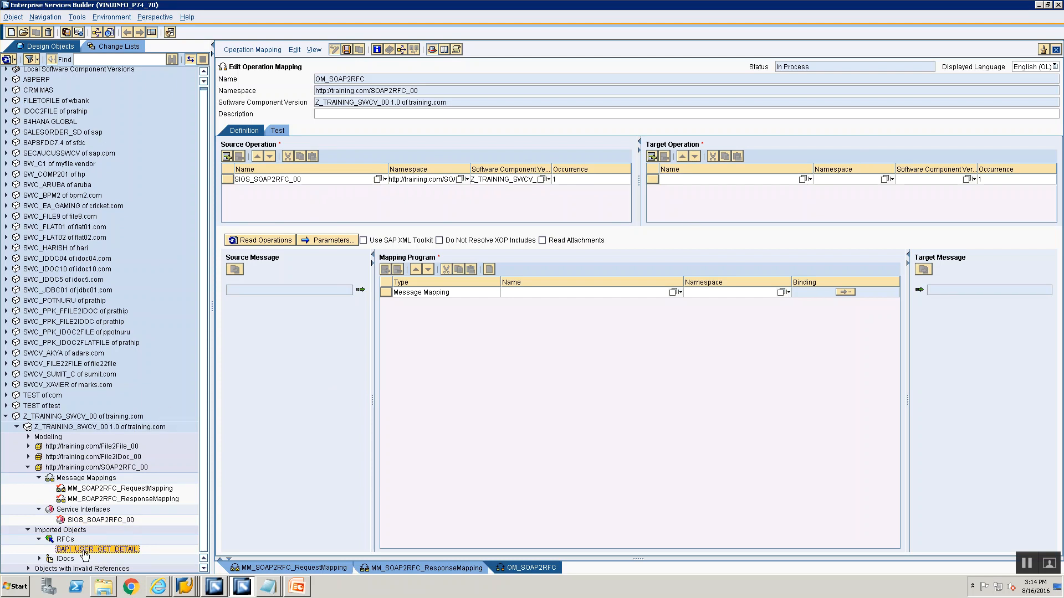
{"action": "left_click_drag", "start_coordinate": [83, 554], "coordinate": [683, 181]}
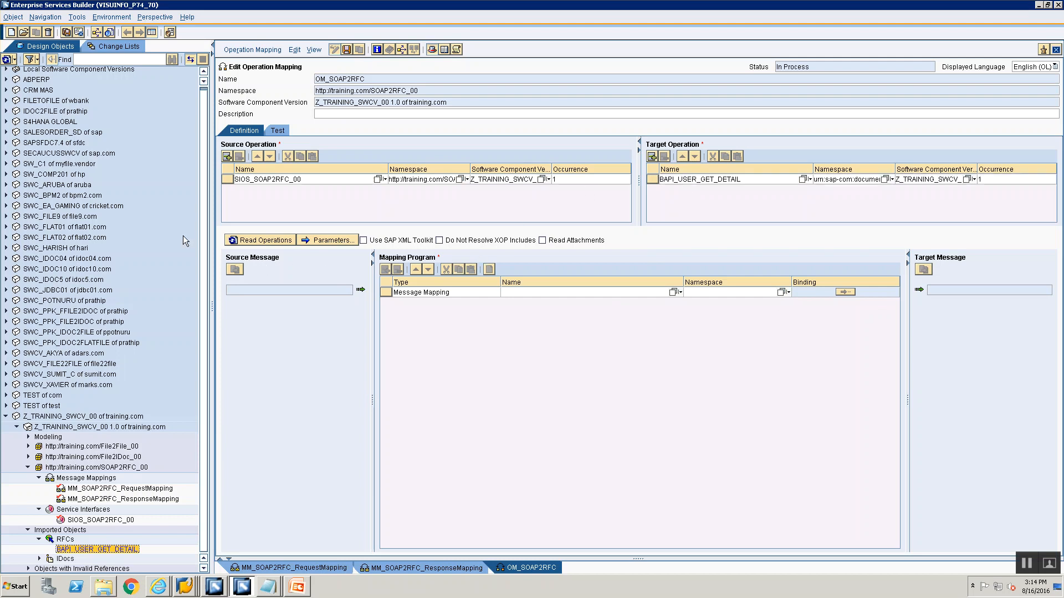
Read the operations and assign MM_SOAP2RFC_RequestMapping as the request message mapping program
{"action": "left_click", "coordinate": [279, 239]}
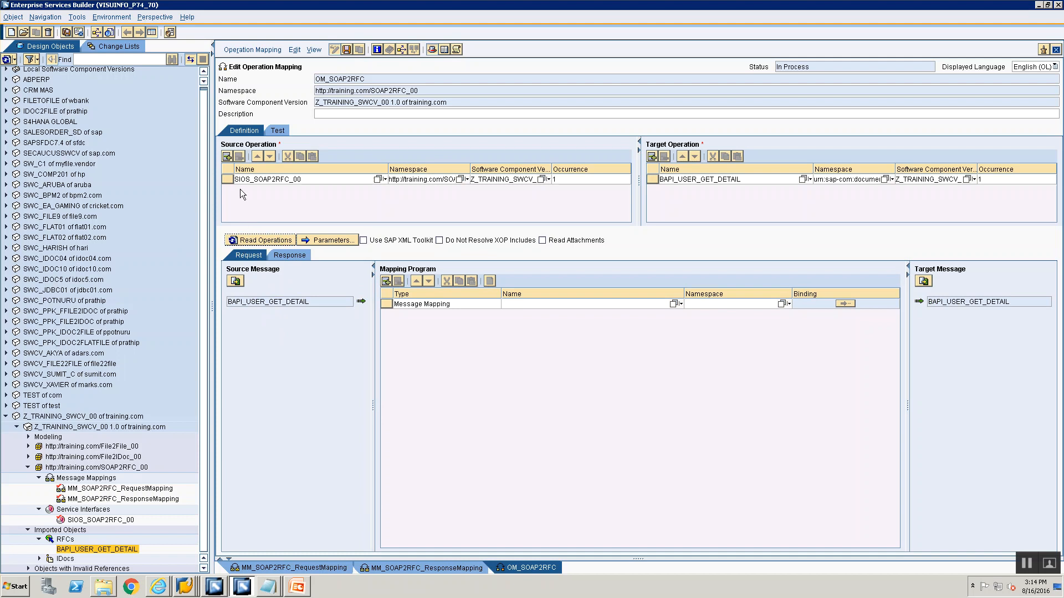
{"action": "left_click", "coordinate": [293, 252]}
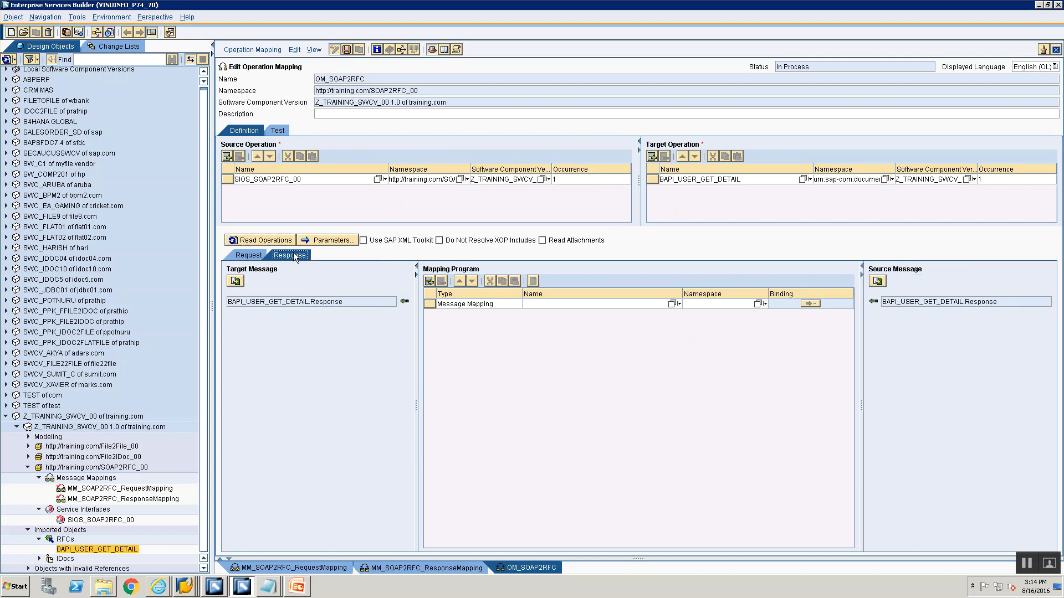
{"action": "left_click", "coordinate": [242, 257]}
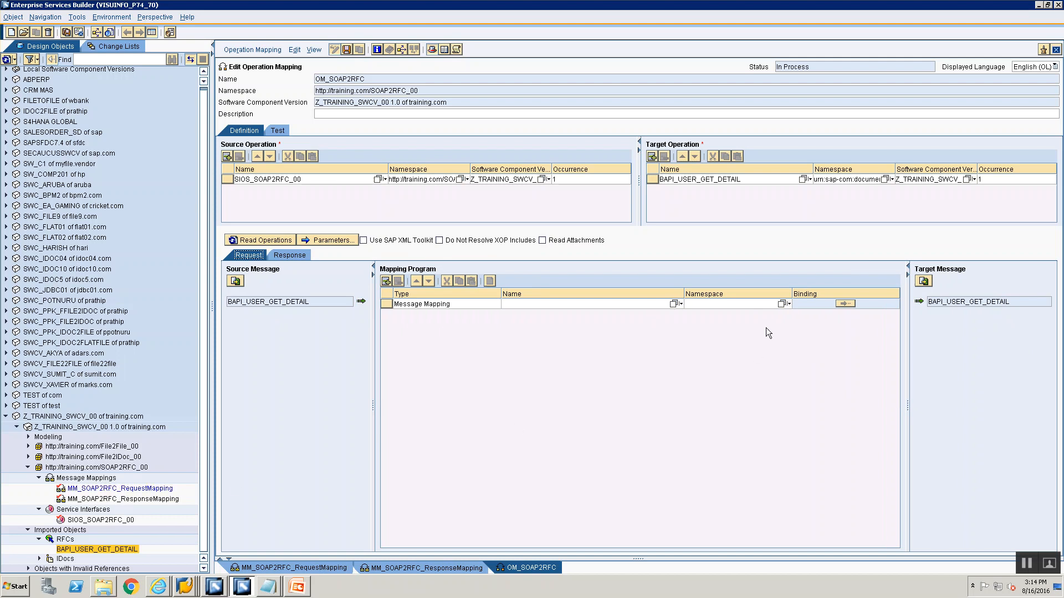
{"action": "left_click", "coordinate": [673, 304]}
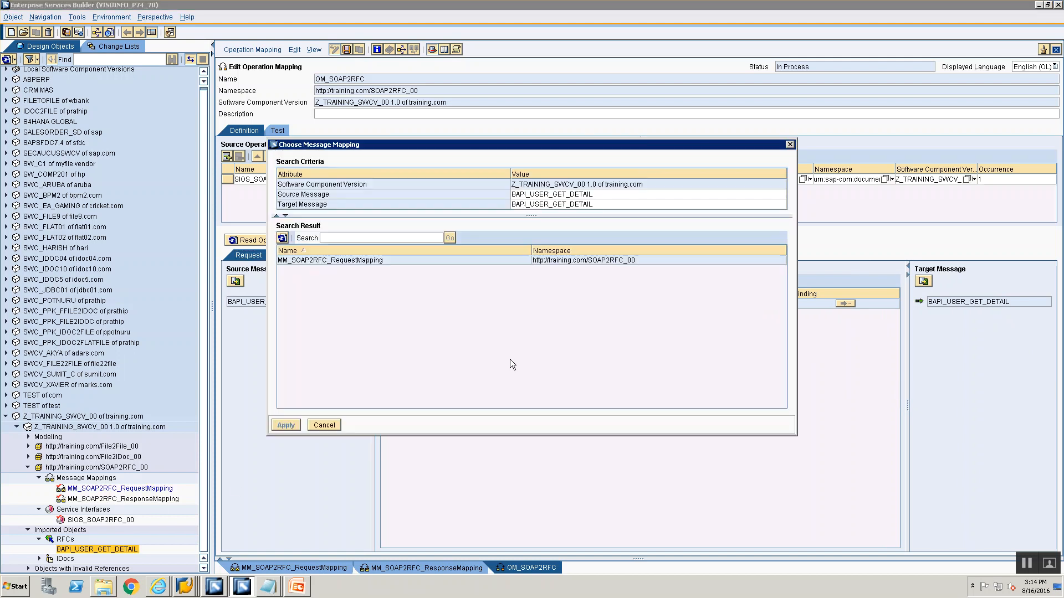
{"action": "left_click", "coordinate": [414, 259]}
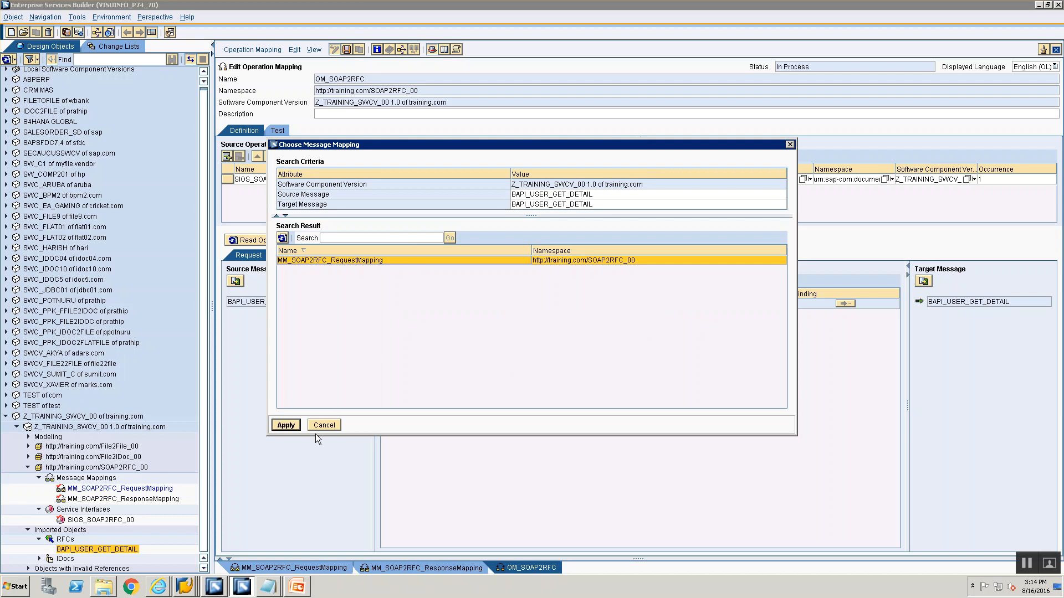
{"action": "left_click", "coordinate": [286, 426]}
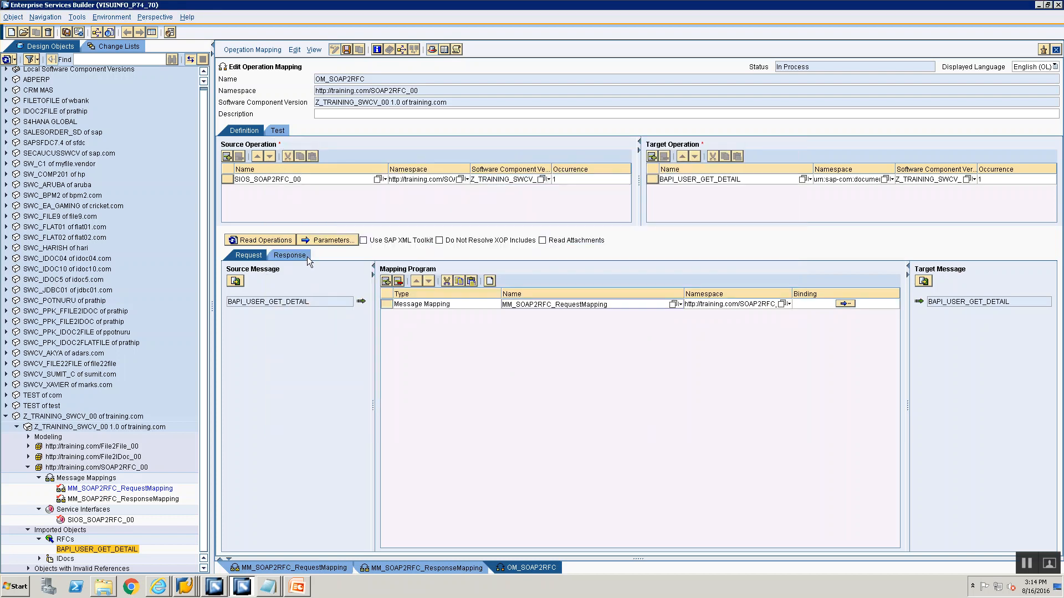
Assign MM_SOAP2RFC_ResponseMapping as the message mapping program for the response
{"action": "left_click", "coordinate": [307, 256]}
{"action": "left_click", "coordinate": [348, 303]}
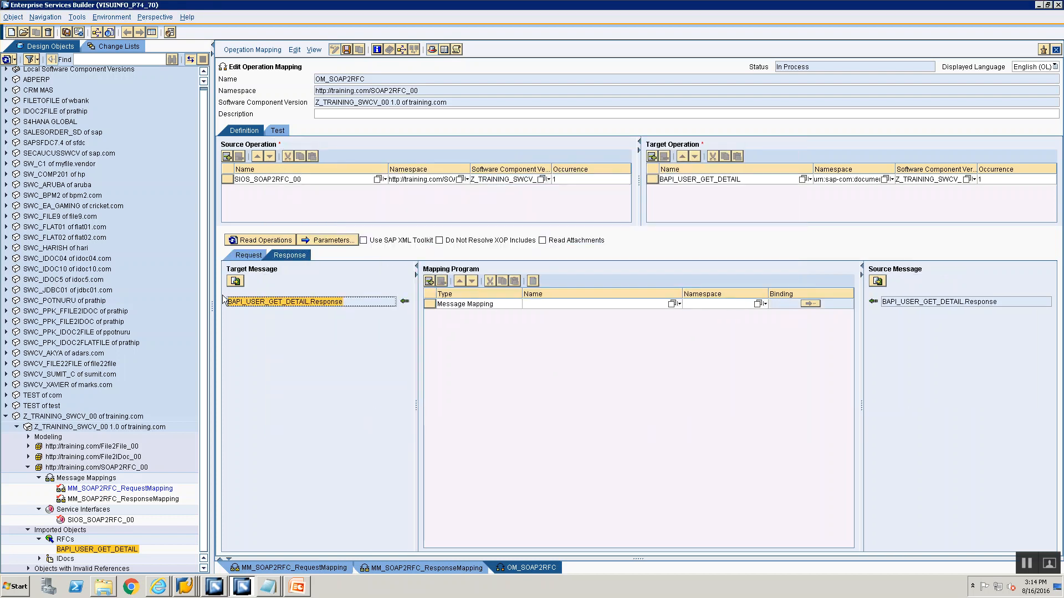
{"action": "left_click", "coordinate": [998, 303]}
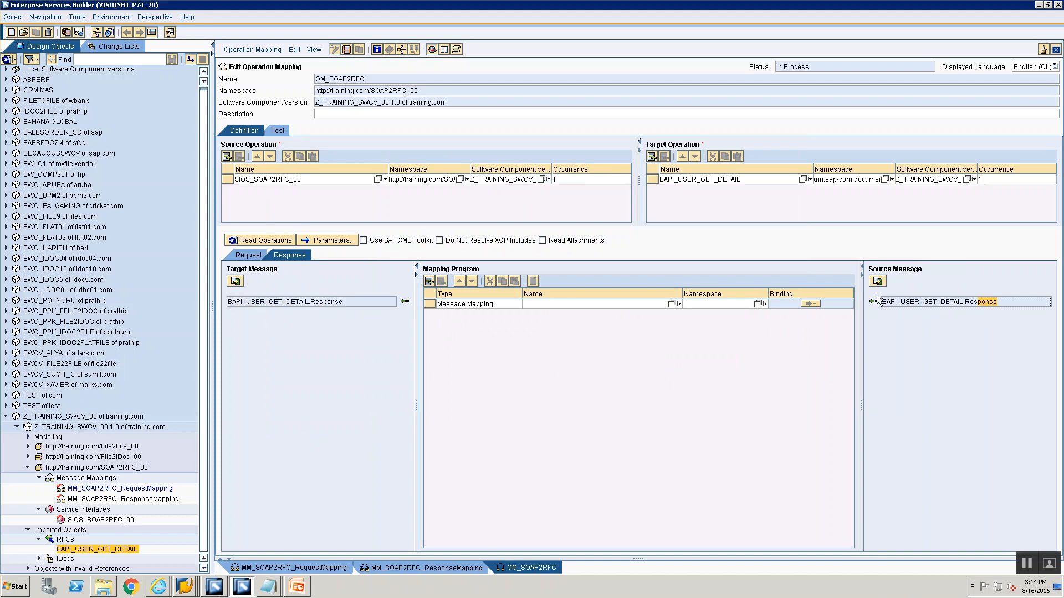
{"action": "left_click", "coordinate": [671, 304]}
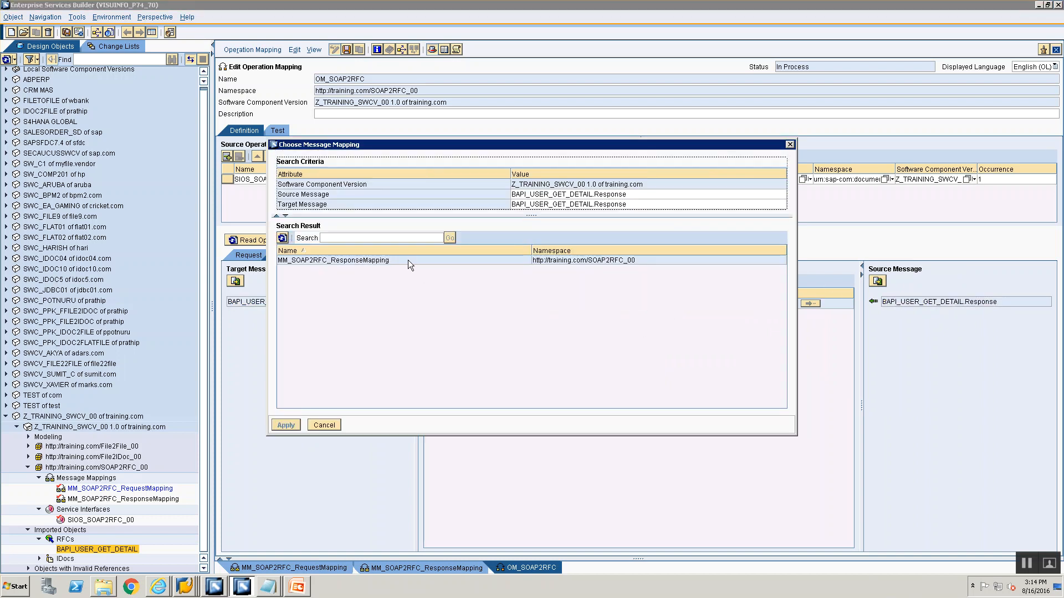
{"action": "left_click", "coordinate": [408, 260]}
{"action": "left_click", "coordinate": [327, 425]}
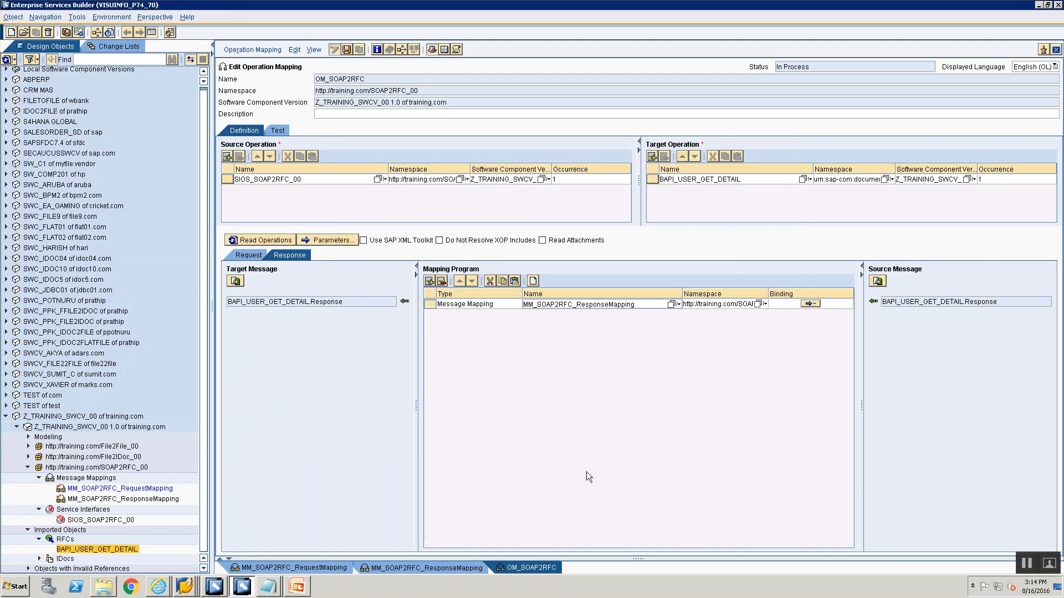
Review the request and response mappings and save the OM_SOAP2RFC operation mapping
{"action": "left_click", "coordinate": [248, 255]}
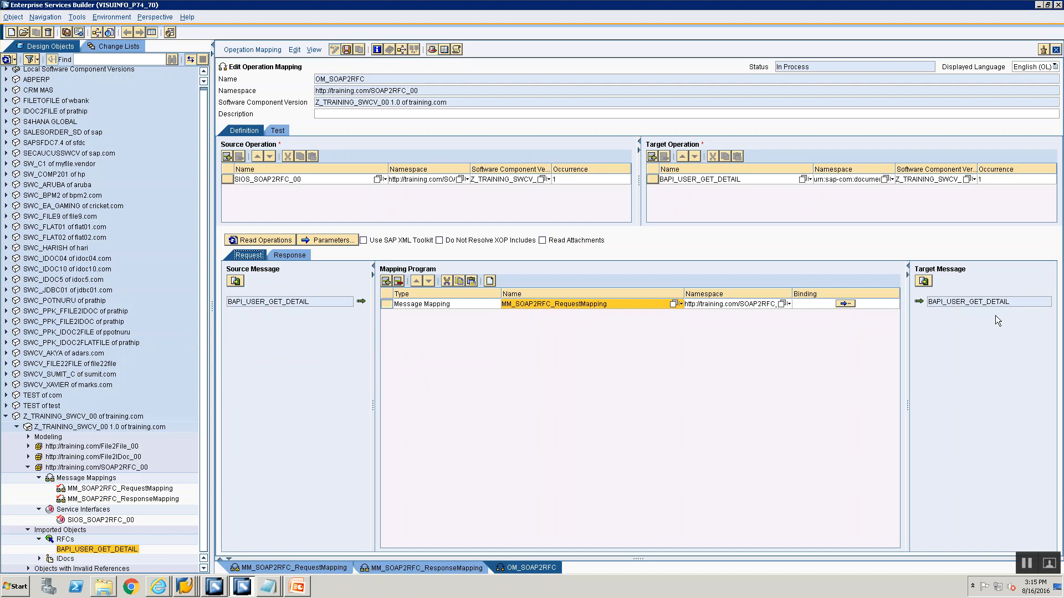
{"action": "left_click", "coordinate": [293, 255]}
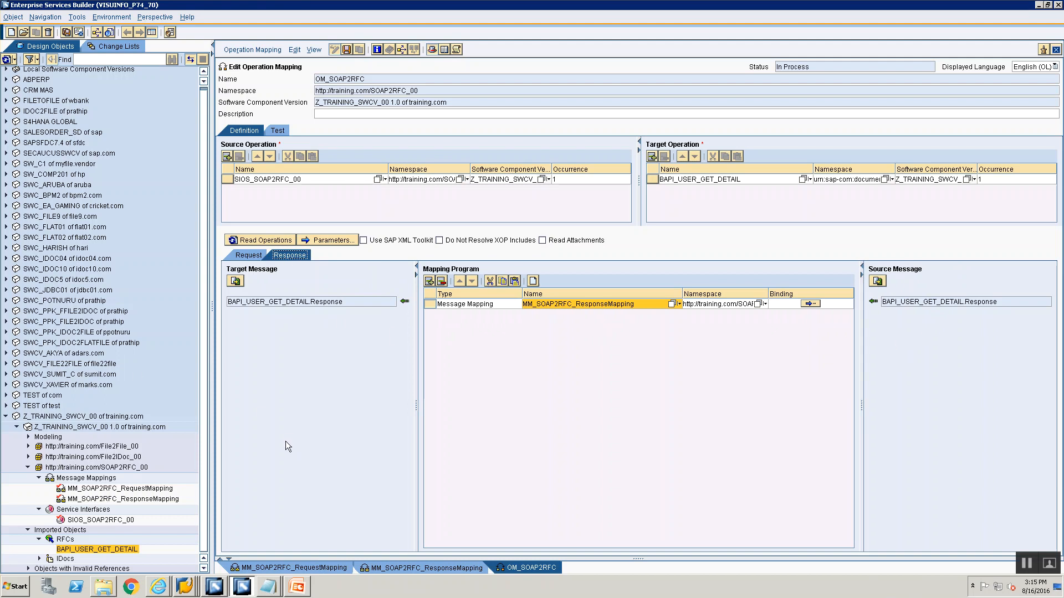
{"action": "left_click", "coordinate": [346, 49]}
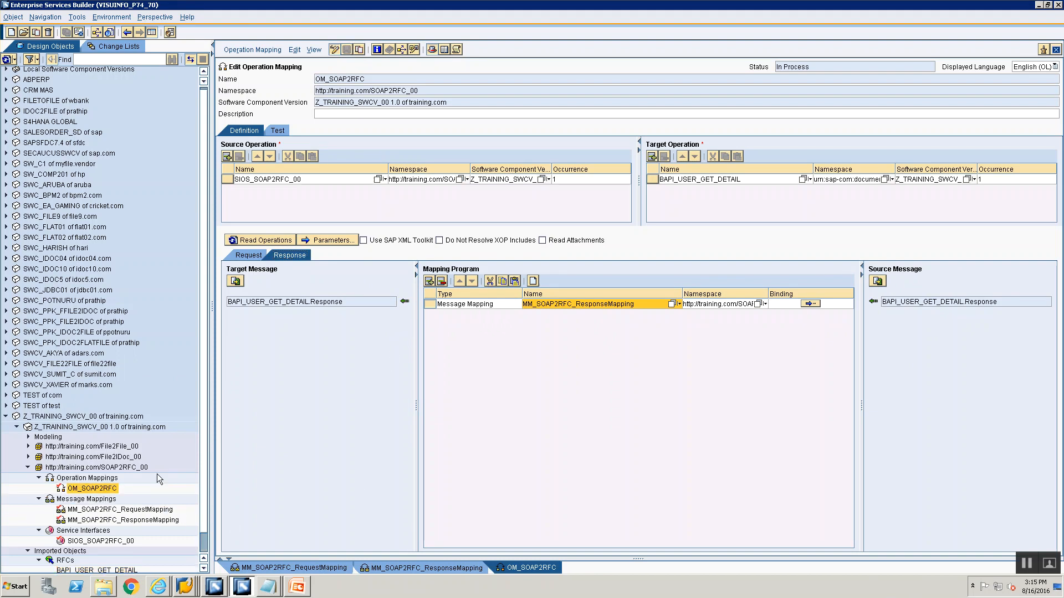
{"action": "scroll", "coordinate": [179, 437], "scroll_direction": "down", "scroll_amount": 1}
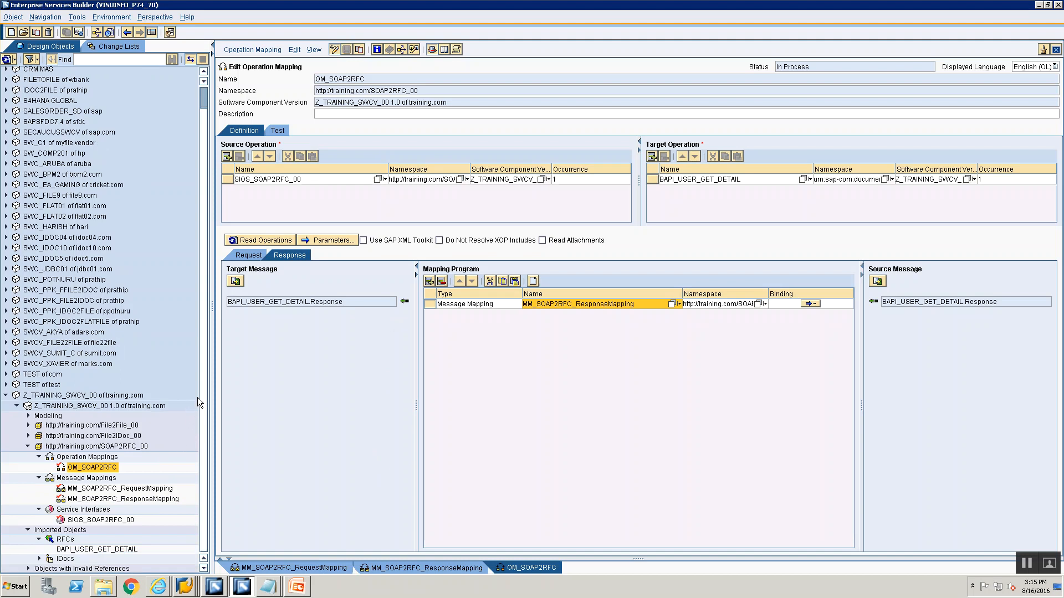
Review the SIOS_SOAP2RFC_00 service interface, both message mappings and the OM_SOAP2RFC operation mapping's request and response
{"action": "left_click", "coordinate": [71, 549]}
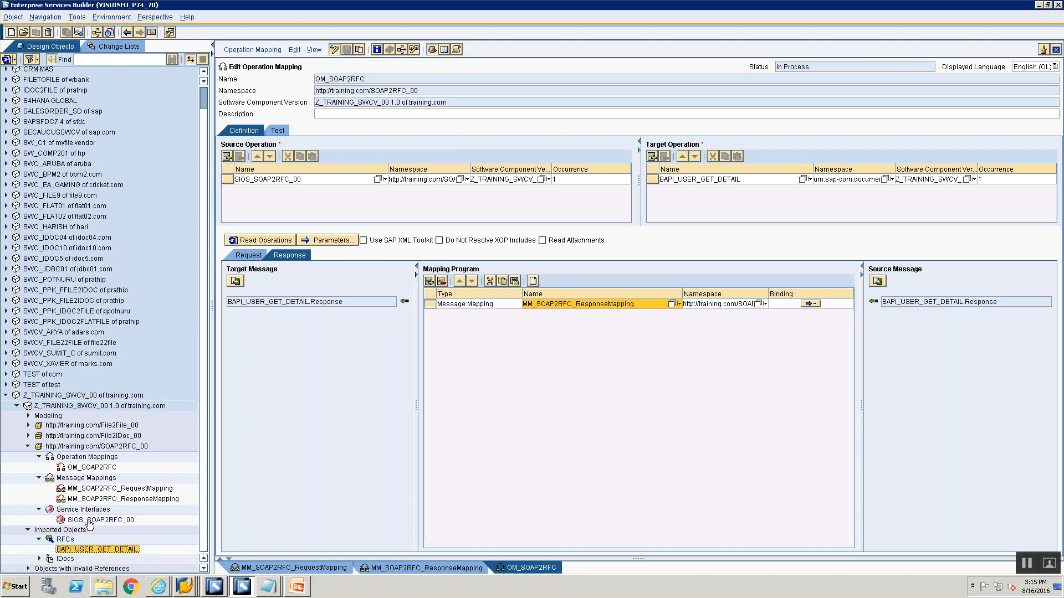
{"action": "left_click", "coordinate": [88, 521]}
{"action": "double_click", "coordinate": [89, 521]}
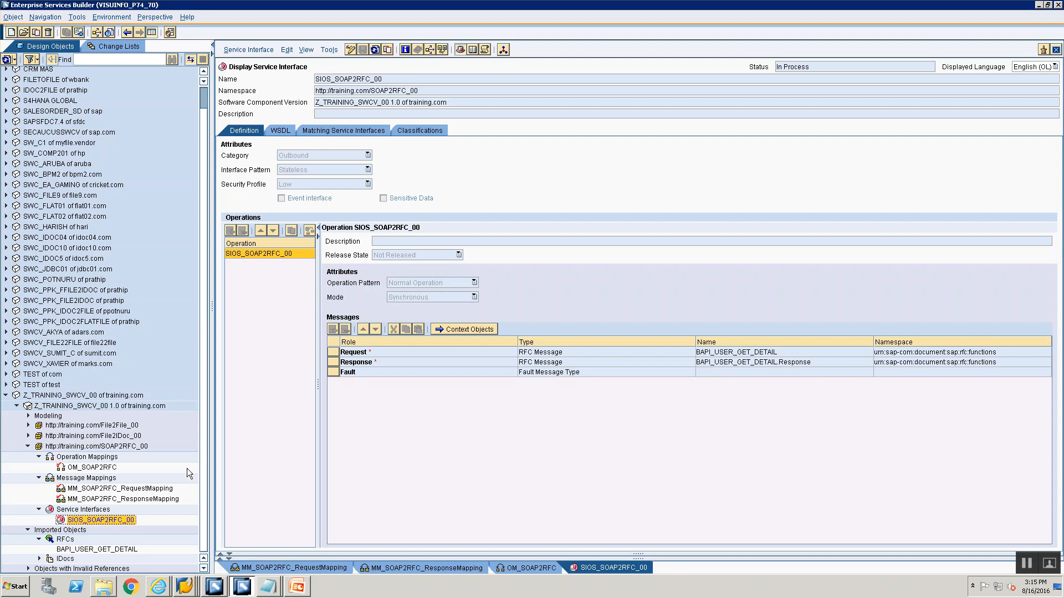
{"action": "double_click", "coordinate": [146, 490]}
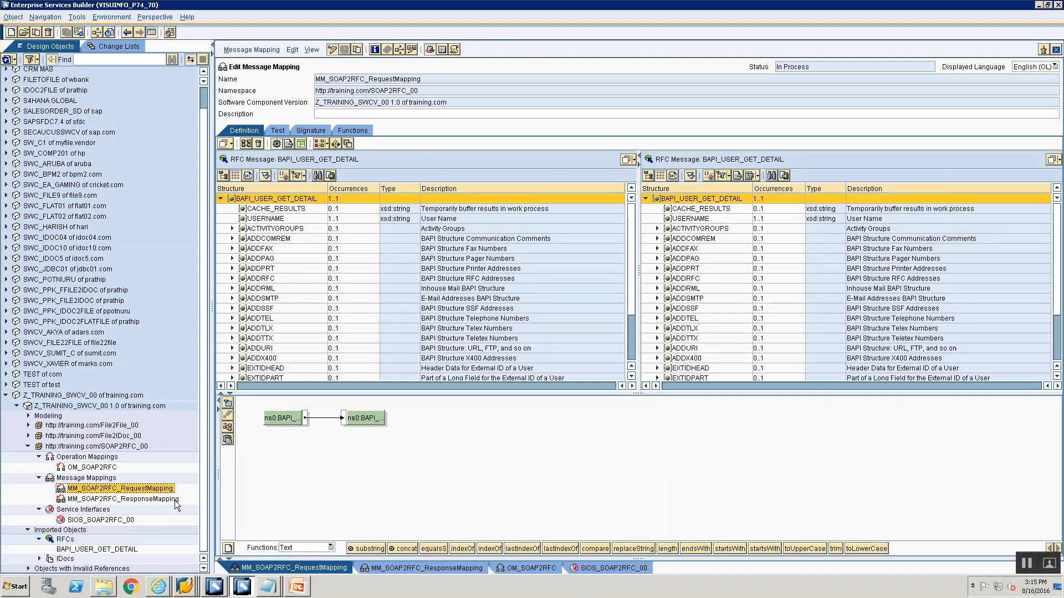
{"action": "double_click", "coordinate": [160, 501]}
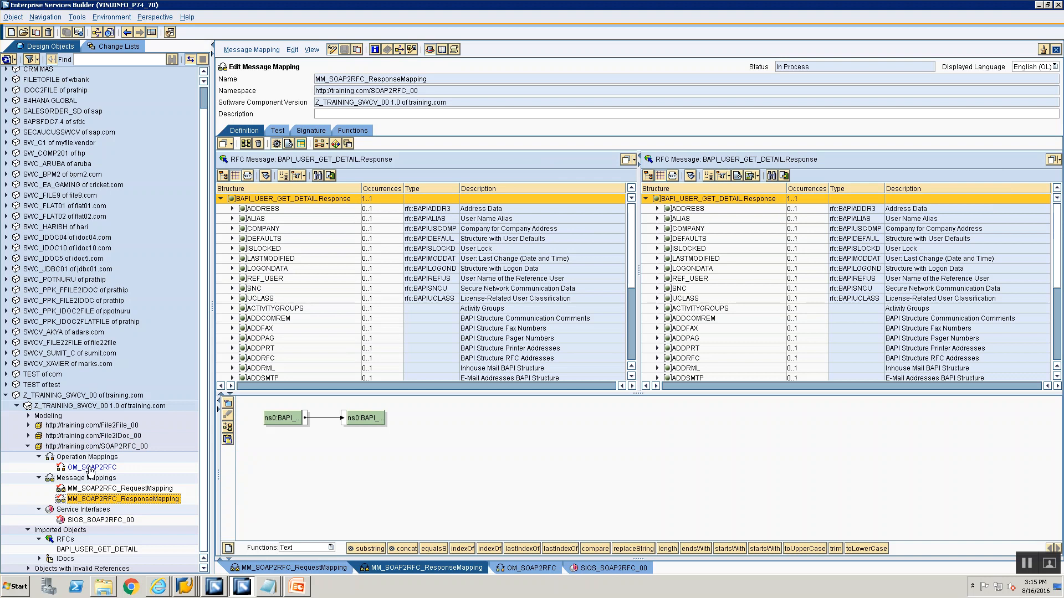
{"action": "left_click", "coordinate": [90, 469]}
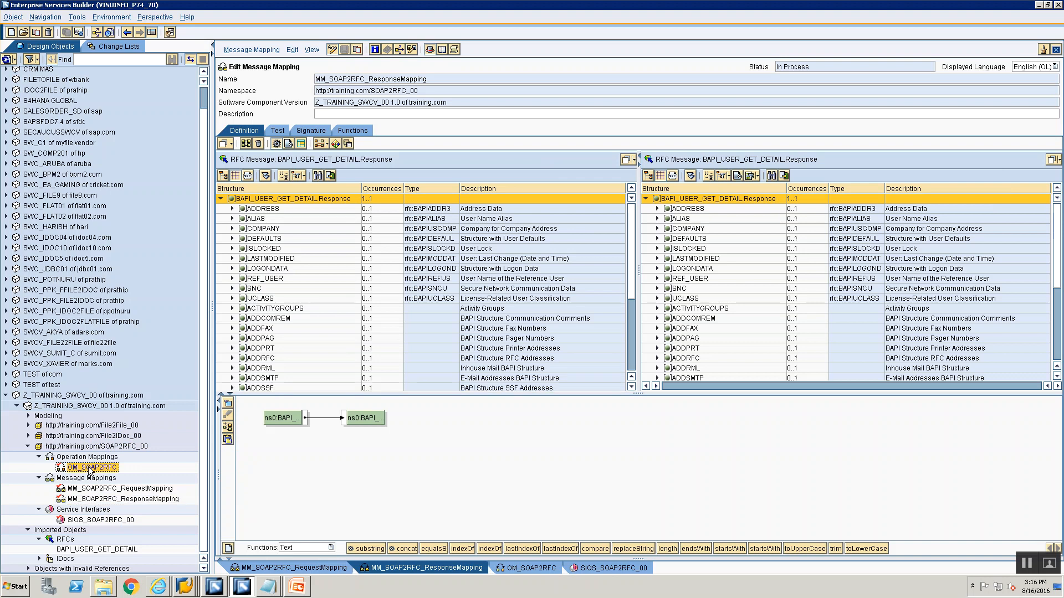
{"action": "double_click", "coordinate": [90, 469]}
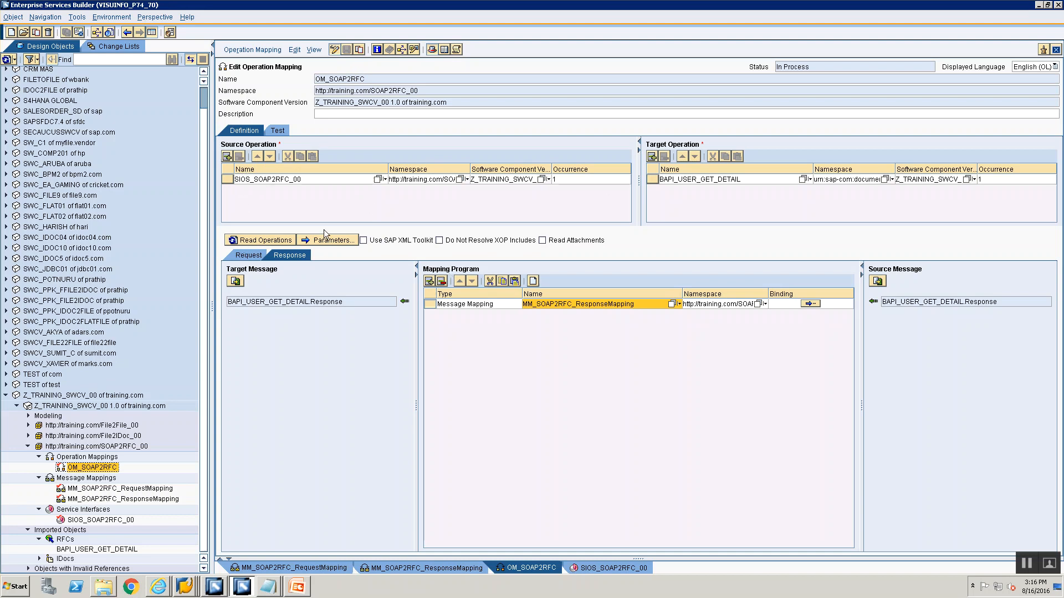
{"action": "left_click", "coordinate": [258, 256]}
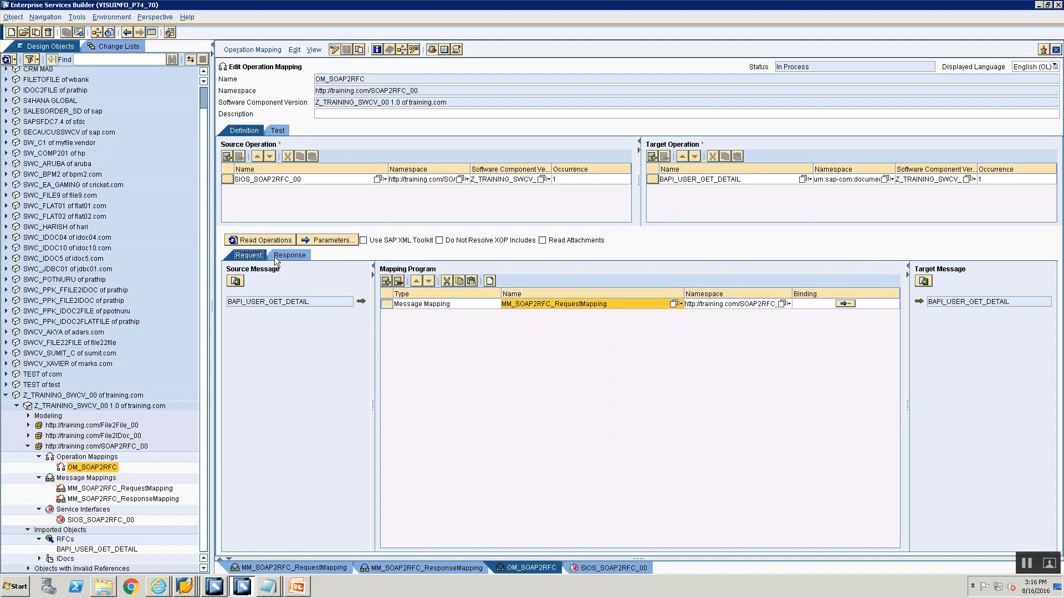
{"action": "left_click", "coordinate": [276, 258]}
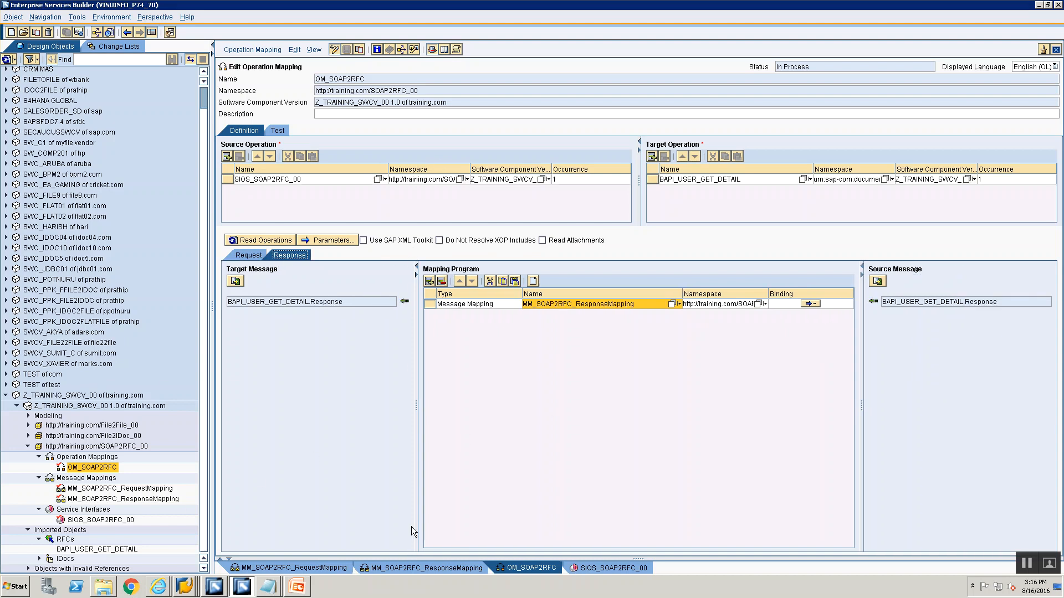
Activate the standard change list of Z_TRAINING_SWCV_00 1.0 of training.com
{"action": "left_click", "coordinate": [116, 49]}
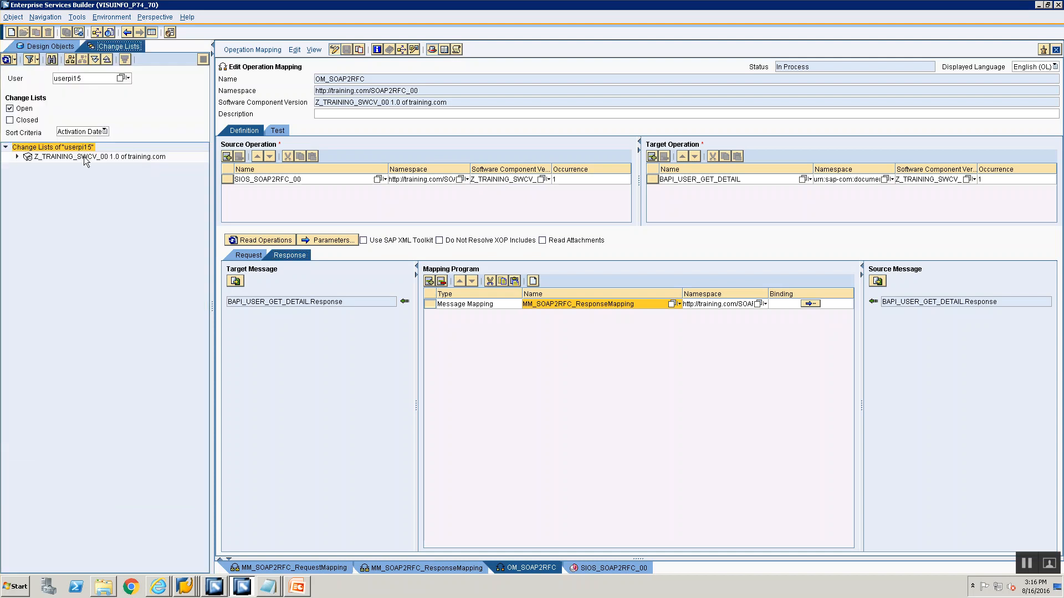
{"action": "left_click", "coordinate": [17, 157]}
{"action": "left_click", "coordinate": [66, 166]}
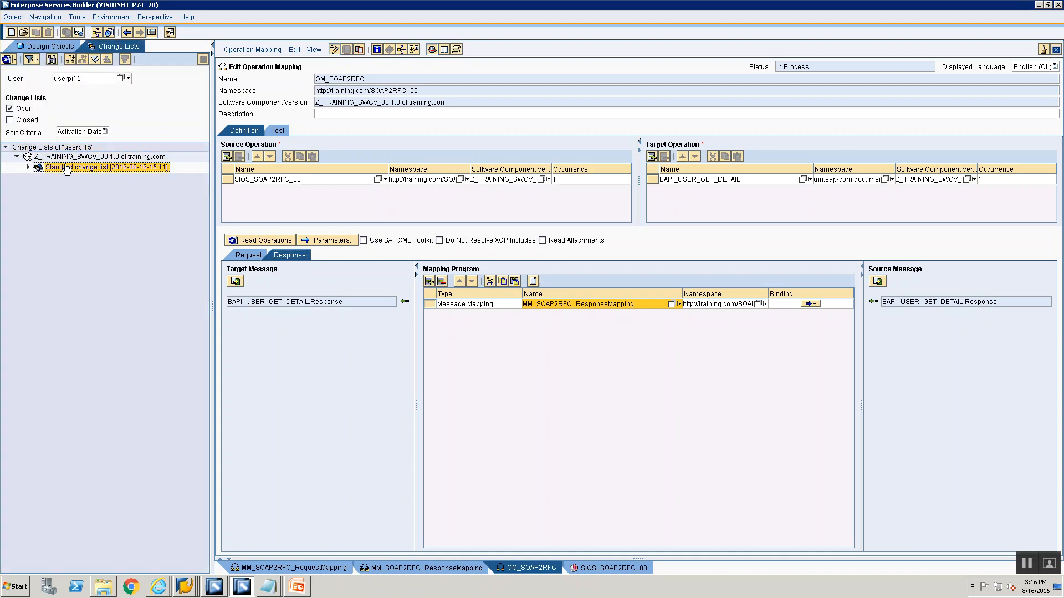
{"action": "right_click", "coordinate": [66, 168]}
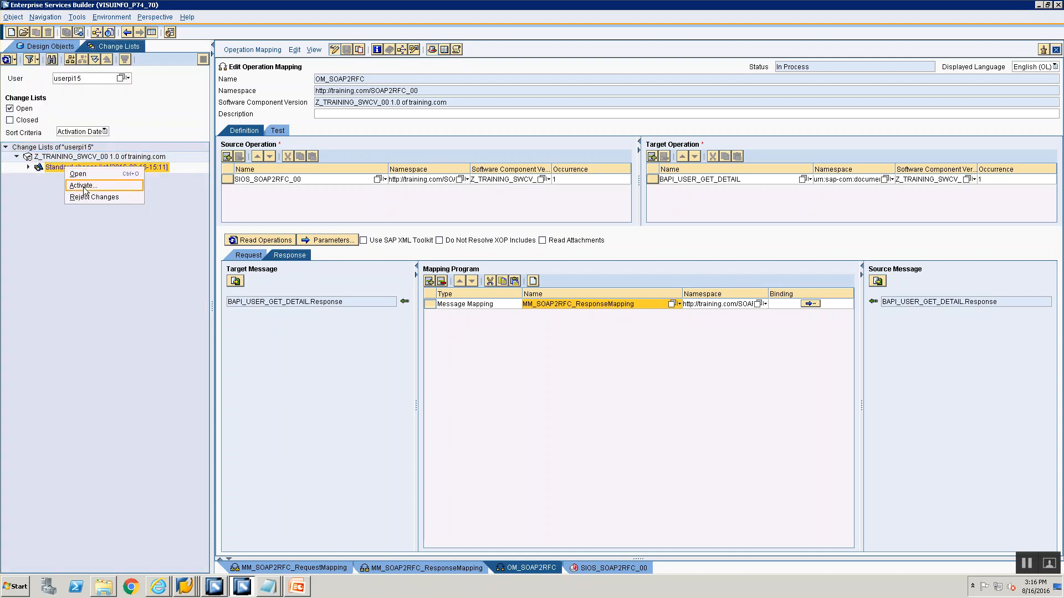
{"action": "left_click", "coordinate": [83, 186]}
{"action": "left_click", "coordinate": [414, 400]}
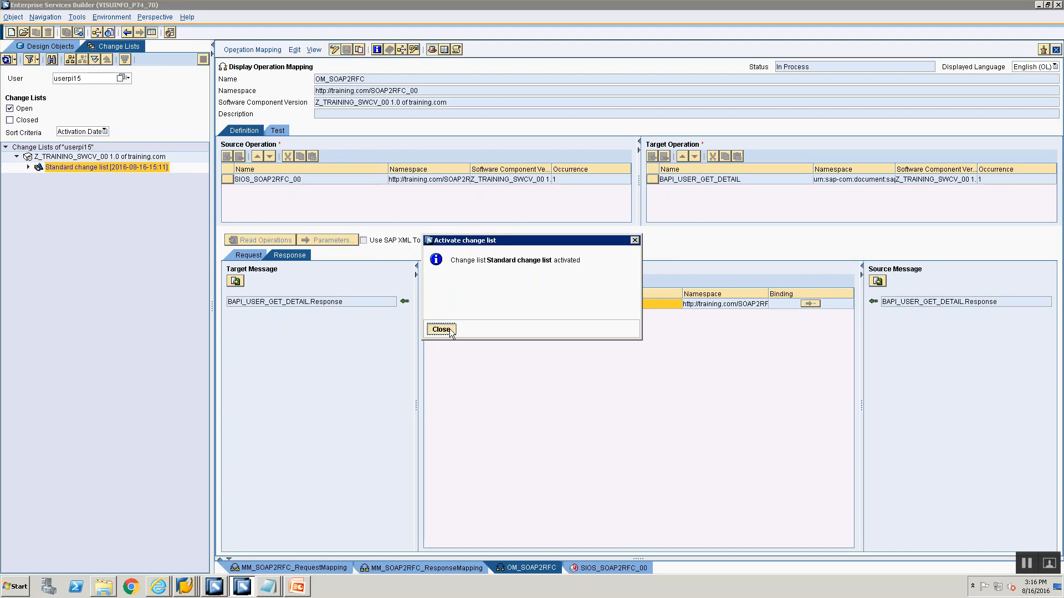
{"action": "left_click", "coordinate": [448, 328]}
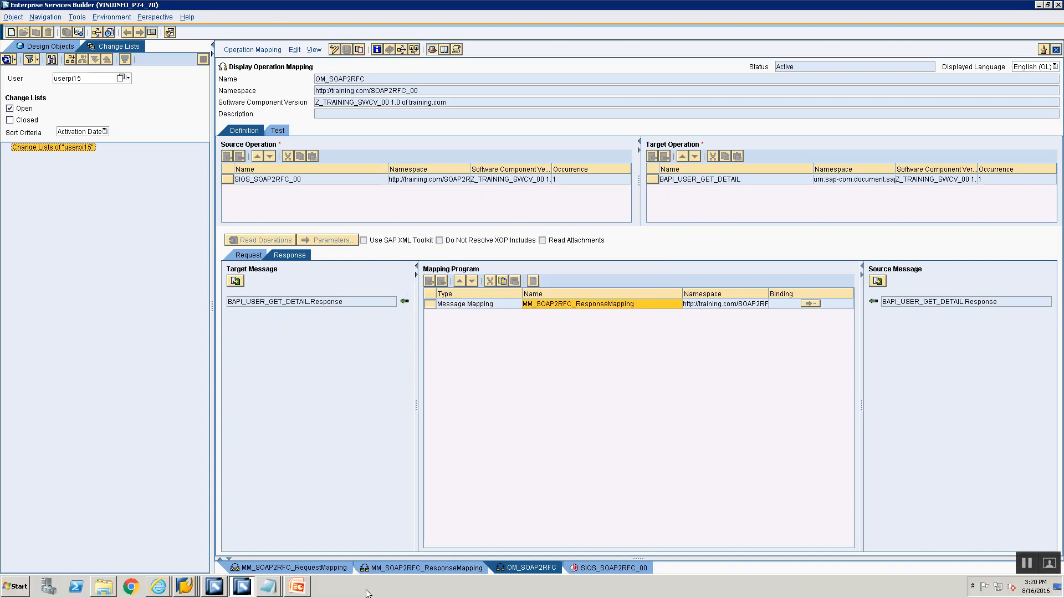
Switch to the Integration Builder configuration and close all open object editors
{"action": "left_click", "coordinate": [214, 586]}
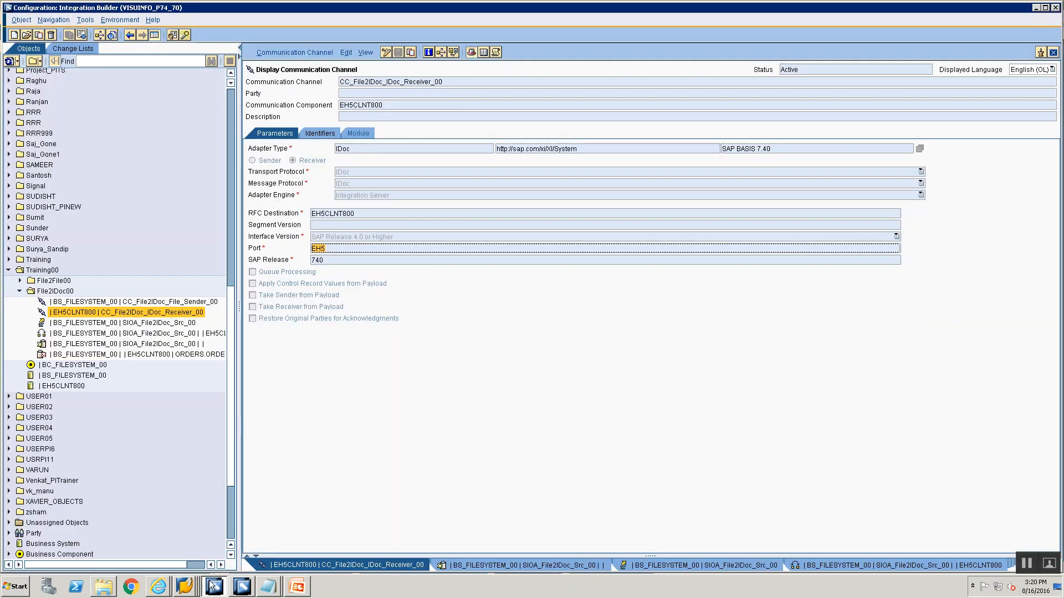
{"action": "left_click", "coordinate": [19, 291]}
{"action": "right_click", "coordinate": [421, 565]}
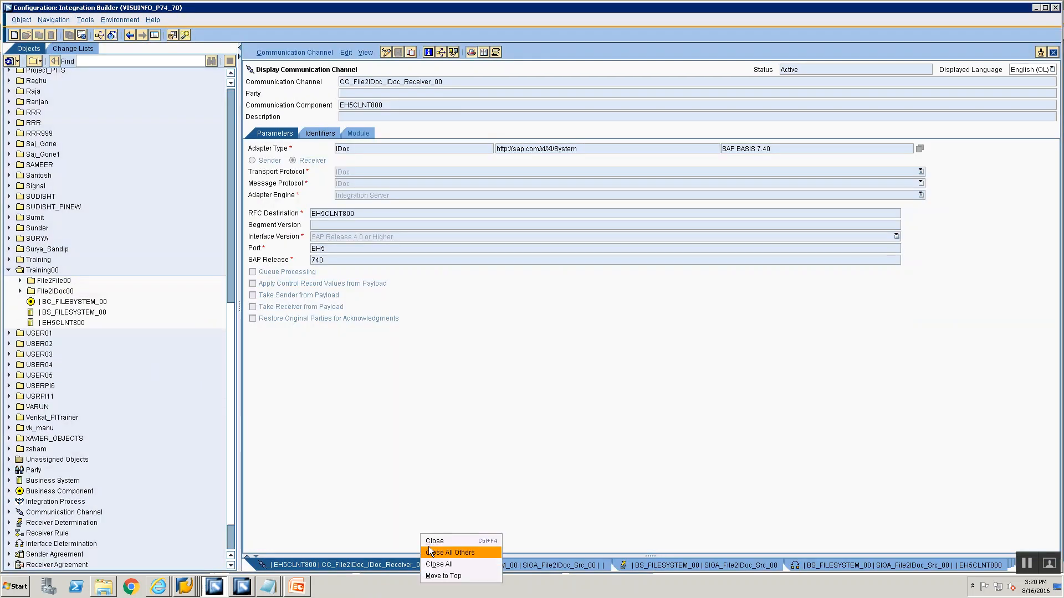
{"action": "left_click", "coordinate": [434, 564]}
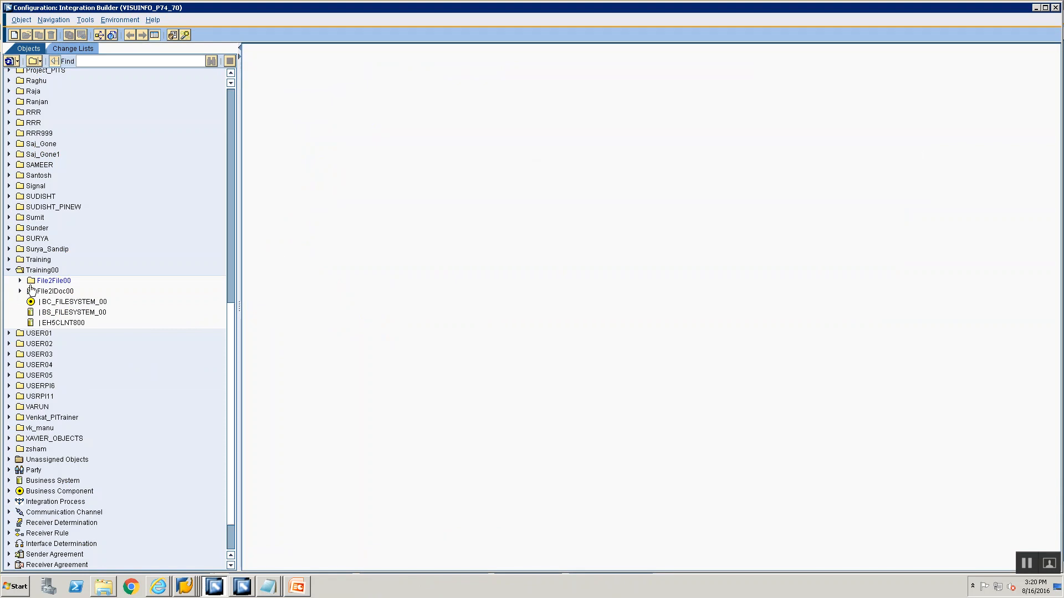
Create a folder named SOAP2RFC00 under the Training00 folder
{"action": "right_click", "coordinate": [35, 273]}
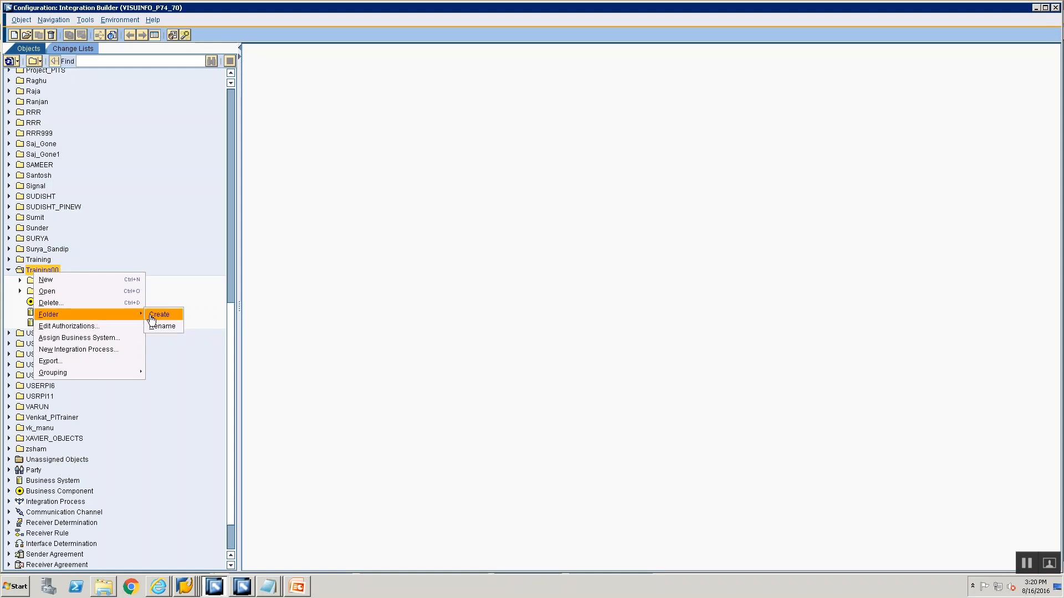
{"action": "left_click", "coordinate": [164, 311]}
{"action": "type", "text": "SO"}
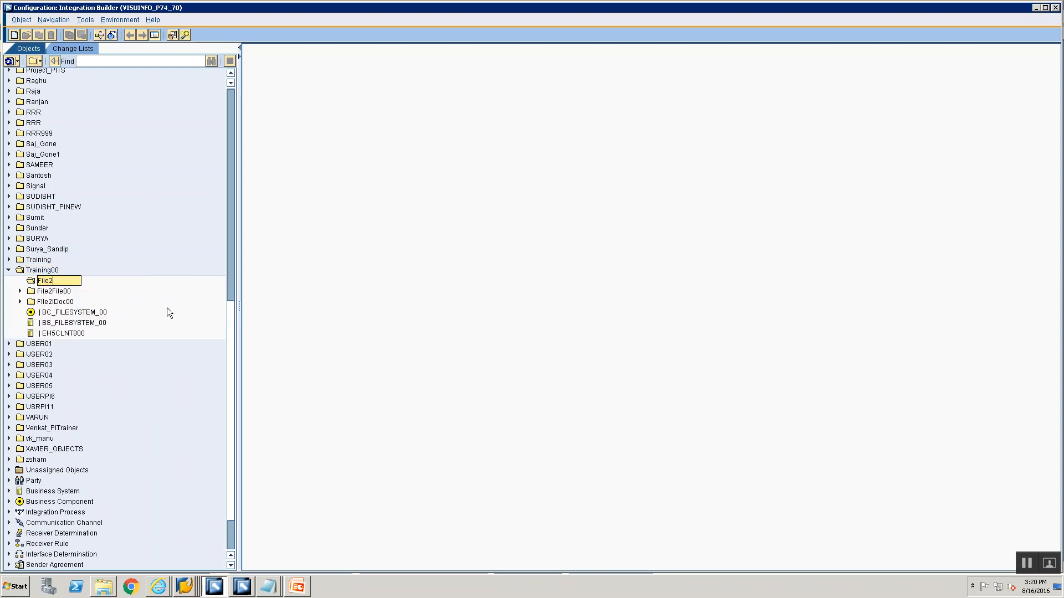
{"action": "type", "text": "AP2RFC00"}
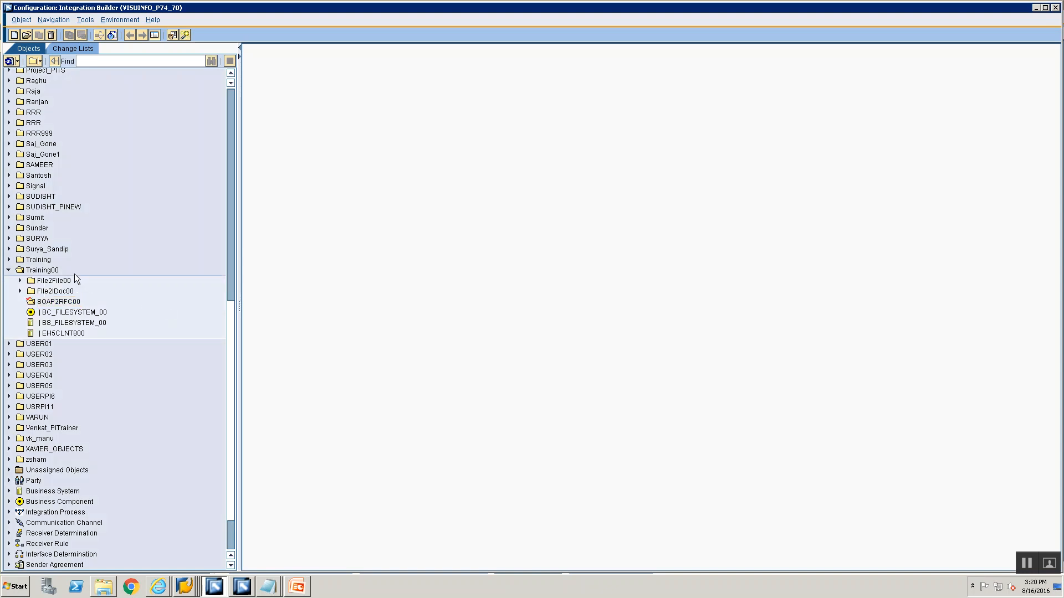
{"action": "left_click", "coordinate": [67, 303]}
{"action": "right_click", "coordinate": [67, 304]}
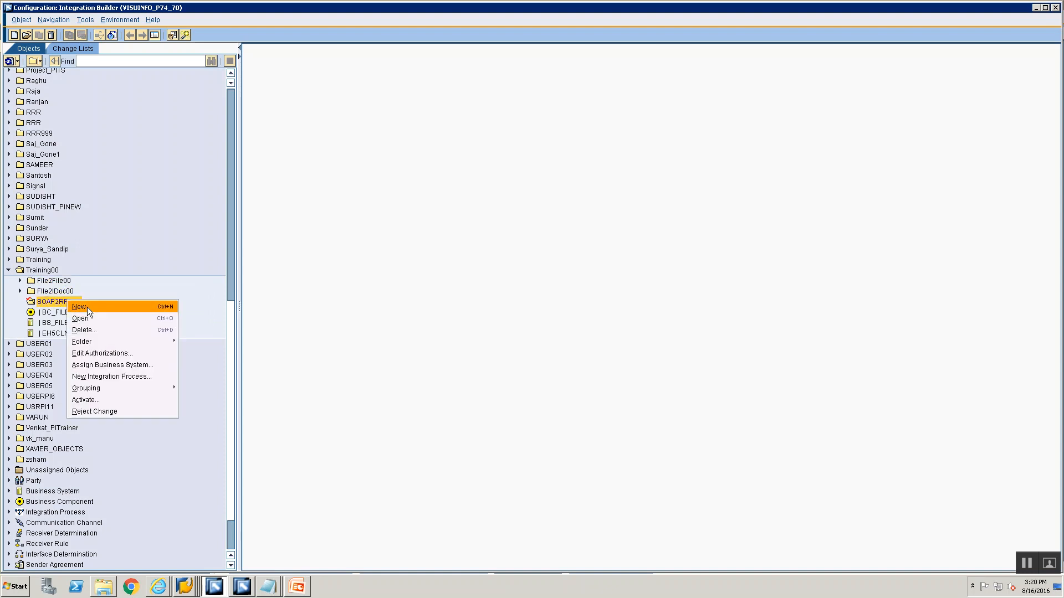
{"action": "left_click", "coordinate": [87, 306]}
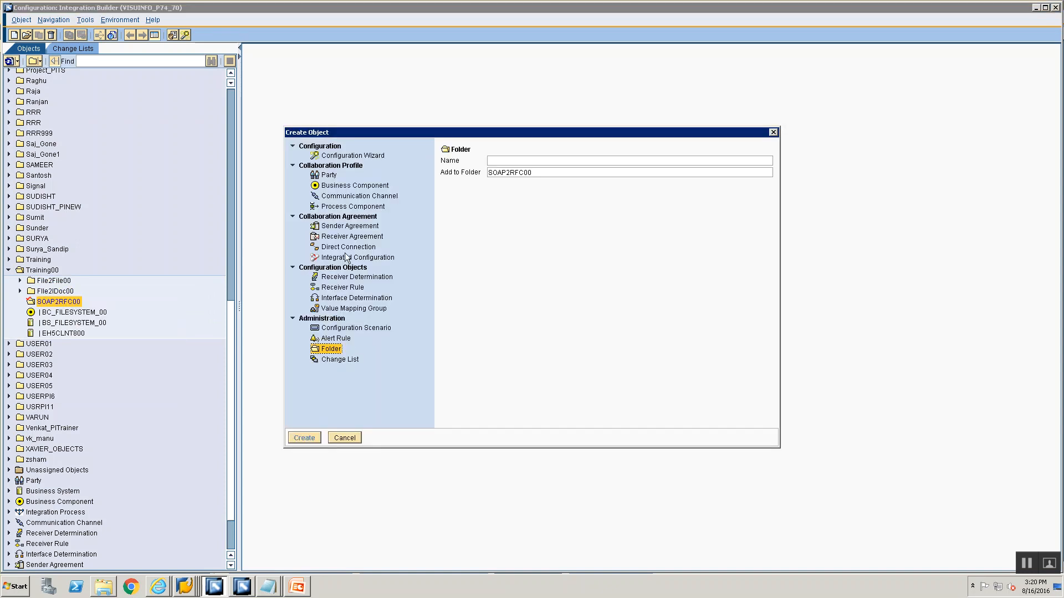
{"action": "left_click", "coordinate": [355, 185]}
{"action": "type", "text": "TRAINING_"}
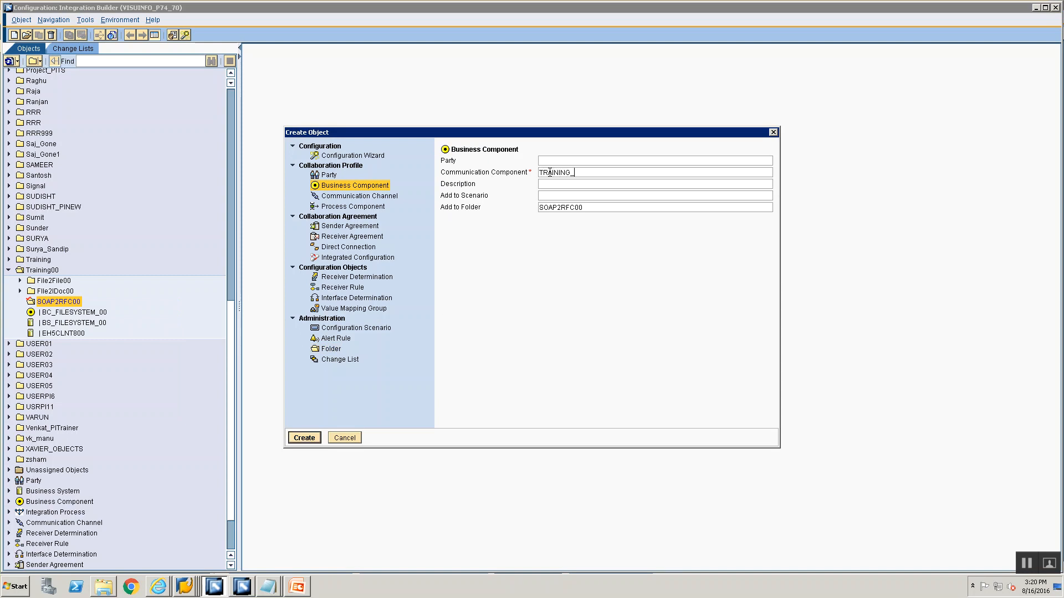
{"action": "type", "text": "FILESY"}
{"action": "left_click", "coordinate": [385, 197]}
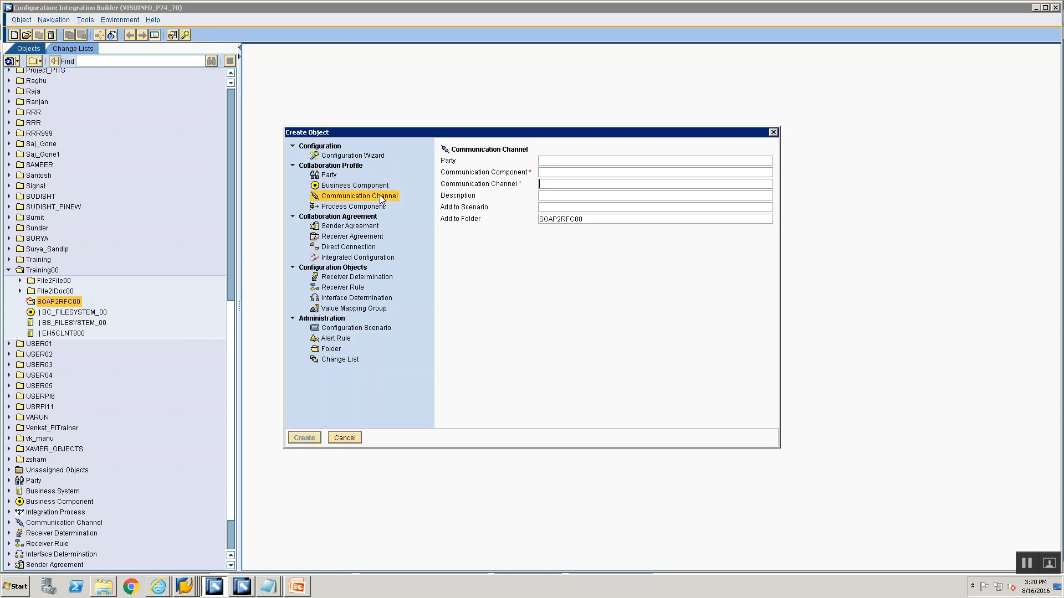
{"action": "left_click", "coordinate": [337, 438]}
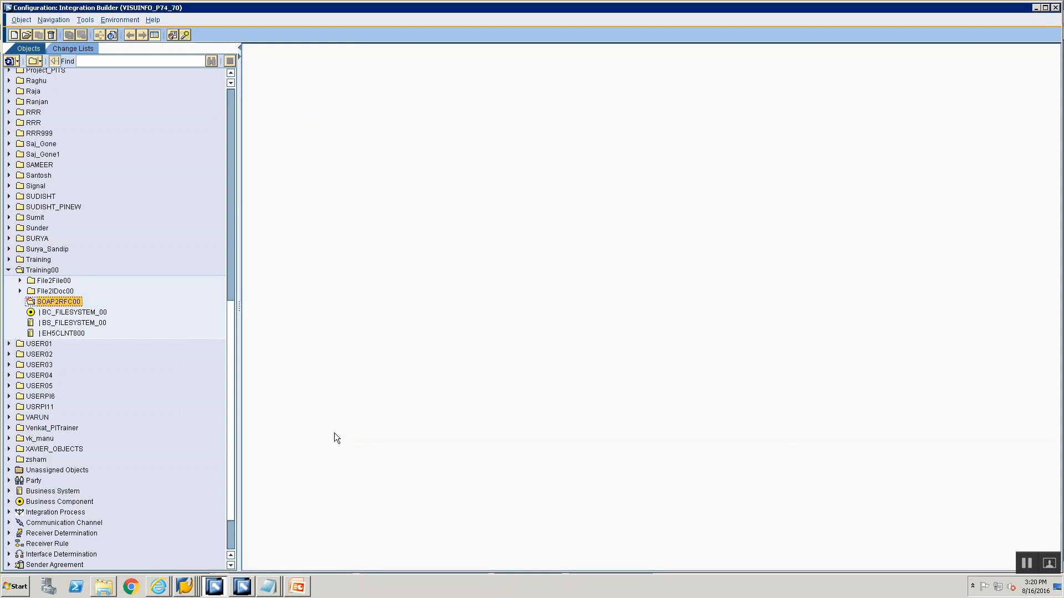
Start a new communication channel in the SOAP2RFC00 folder for communication component BS_FILESYSTEM_00
{"action": "right_click", "coordinate": [50, 300]}
{"action": "left_click", "coordinate": [65, 305]}
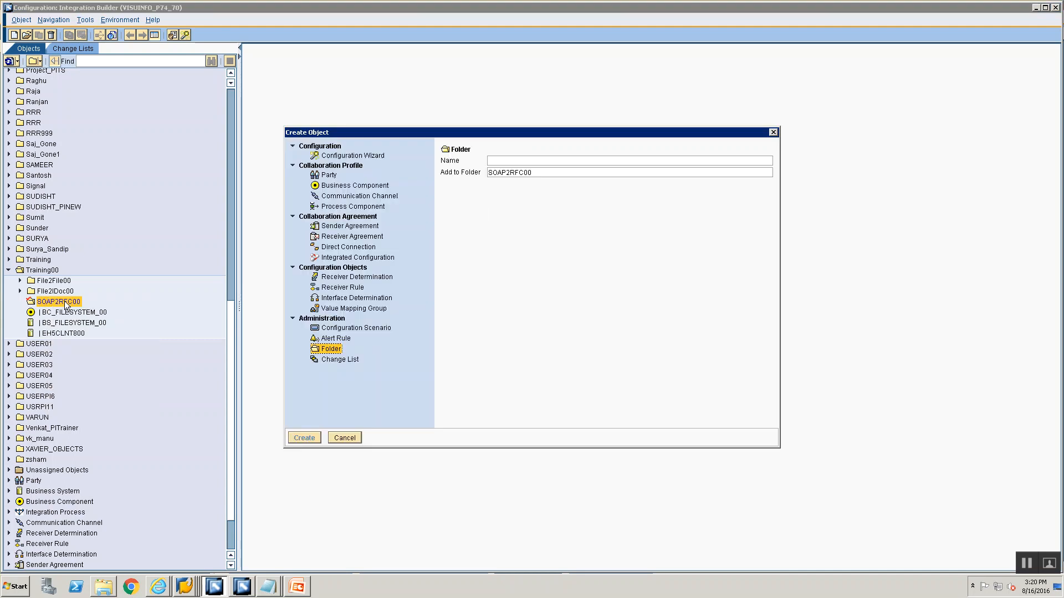
{"action": "left_click", "coordinate": [341, 198]}
{"action": "left_click", "coordinate": [542, 174]}
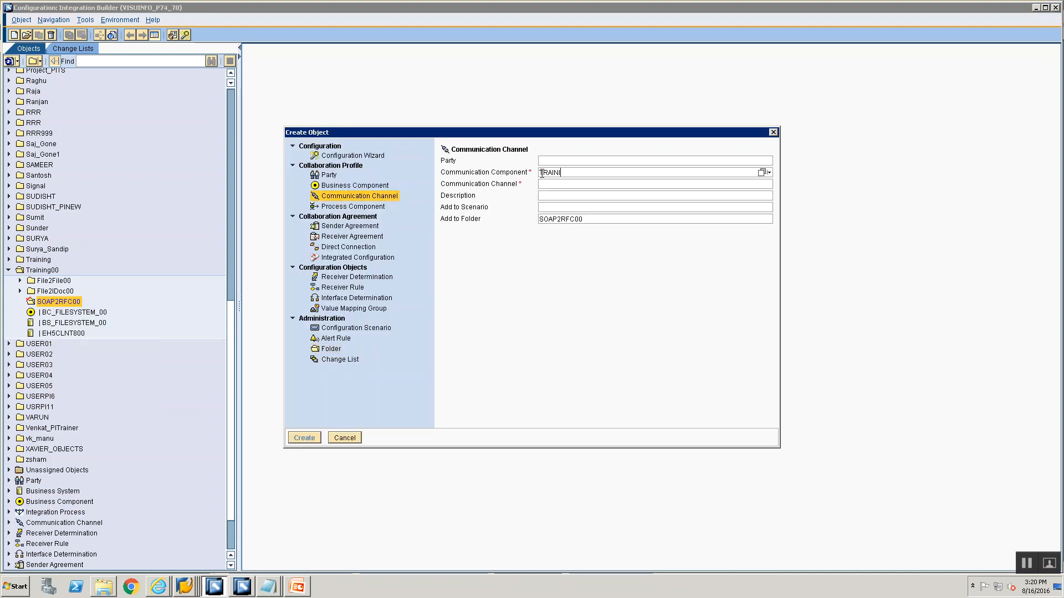
{"action": "type", "text": "TRAINING_FILESYSTEM"}
{"action": "double_click", "coordinate": [542, 173]}
{"action": "type", "text": "BS_FILE"}
{"action": "key", "text": "Down"}
{"action": "key", "text": "Tab"}
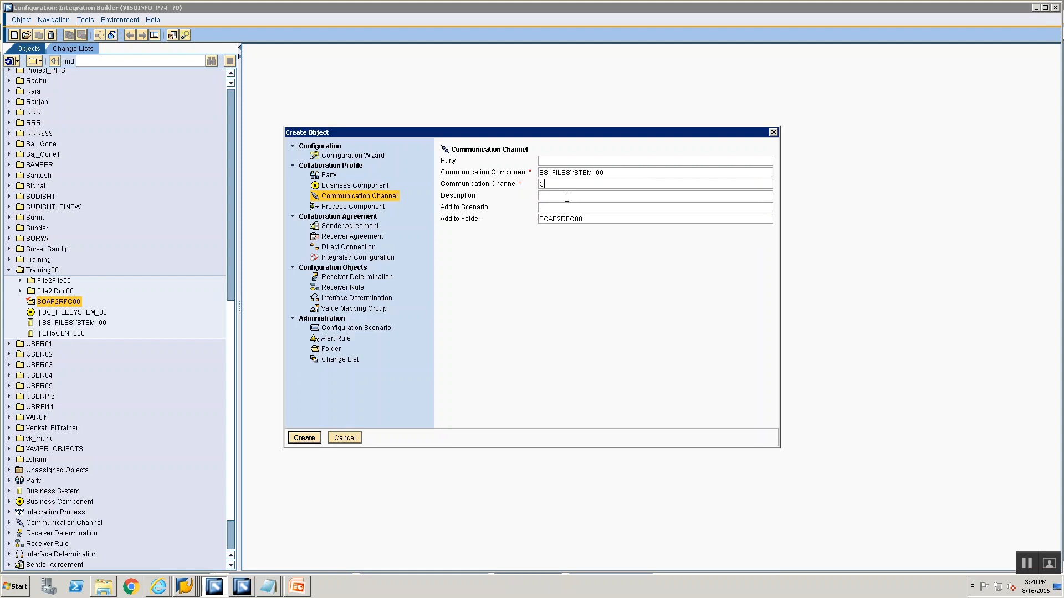
Name the channel CC_SOAP2RFC_SOAP_SENDER_00 and create it
{"action": "type", "text": "CC_SOAP2RFC_SOAP_SENDER_00"}
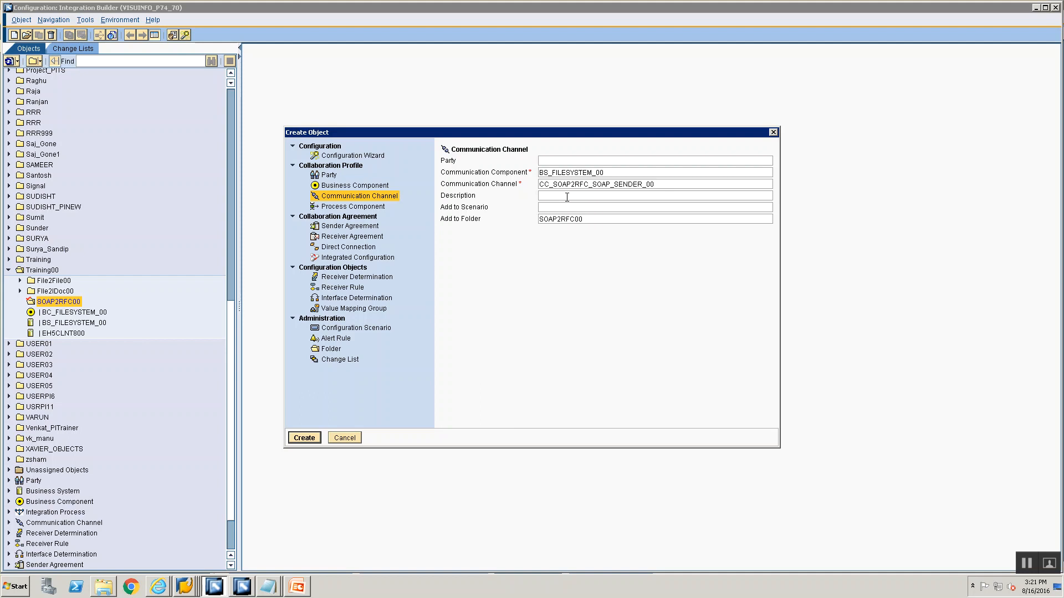
{"action": "key", "text": "Return"}
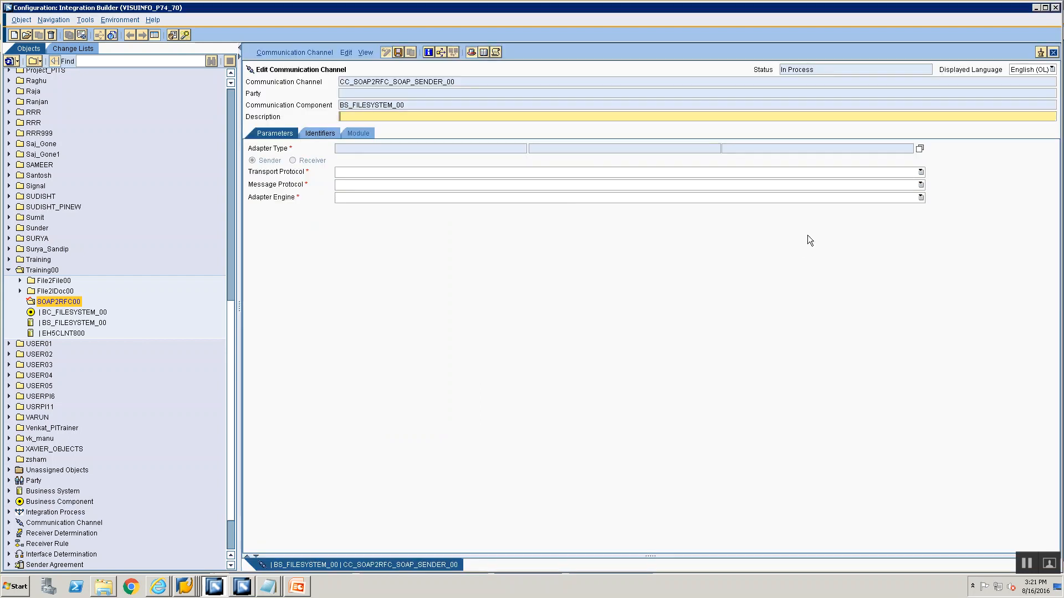
Set the channel's adapter type to SOAP from the adapter metadata list
{"action": "left_click", "coordinate": [919, 148]}
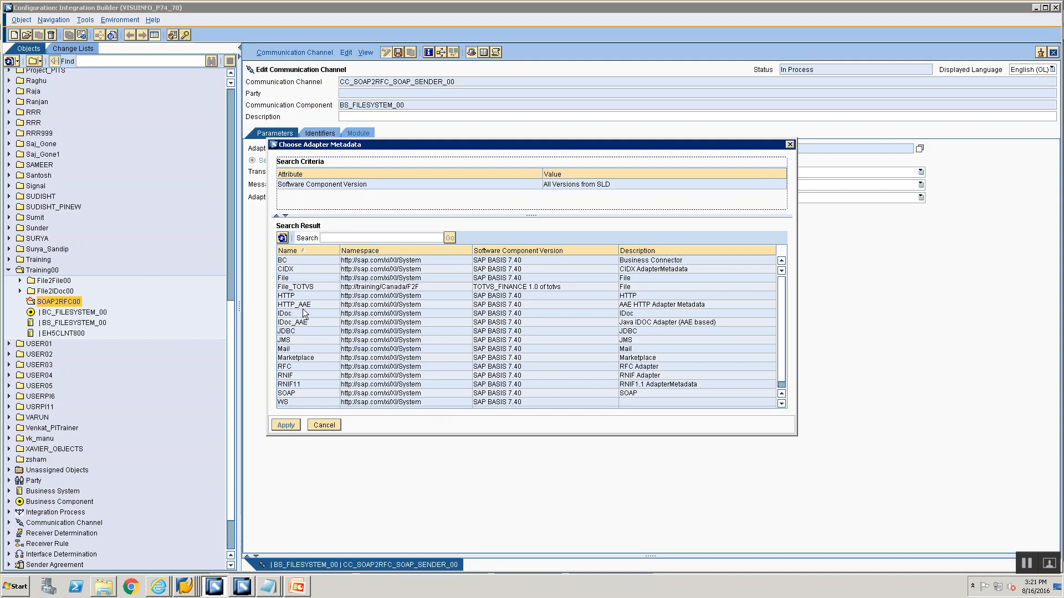
{"action": "scroll", "coordinate": [320, 298], "scroll_direction": "down", "scroll_amount": 1}
{"action": "left_click", "coordinate": [303, 387]}
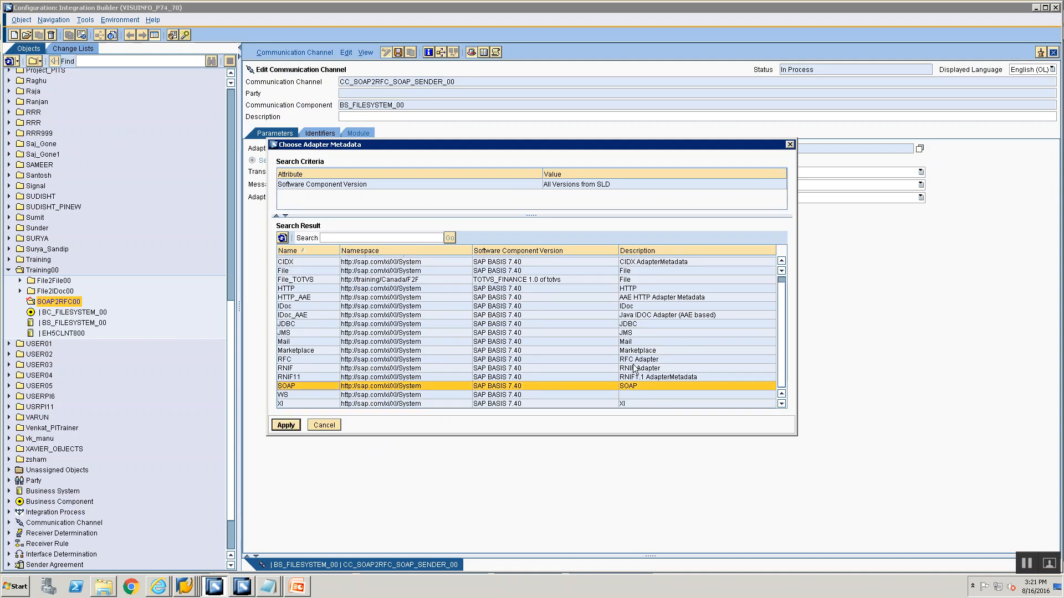
{"action": "left_click", "coordinate": [286, 425]}
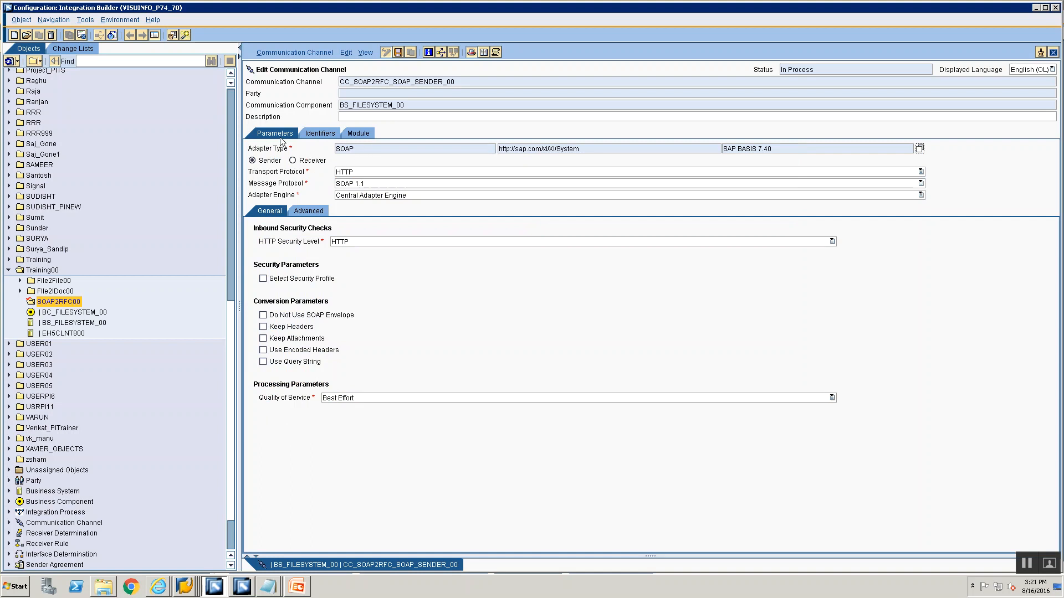
Review the Quality of Service options for the SOAP sender channel
{"action": "left_click", "coordinate": [344, 398]}
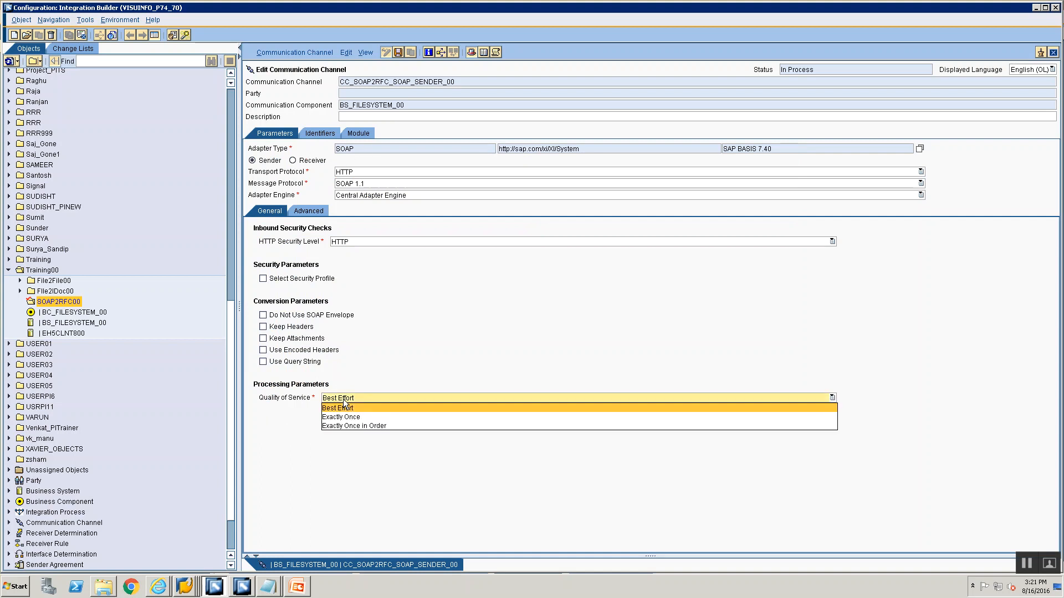
{"action": "left_click", "coordinate": [343, 410]}
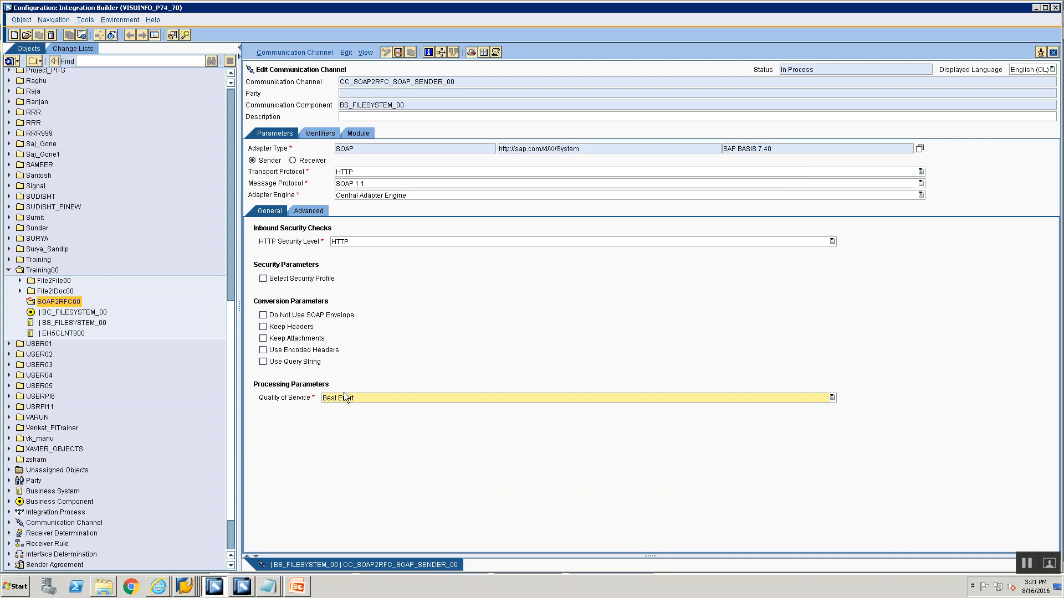
{"action": "left_click", "coordinate": [344, 397]}
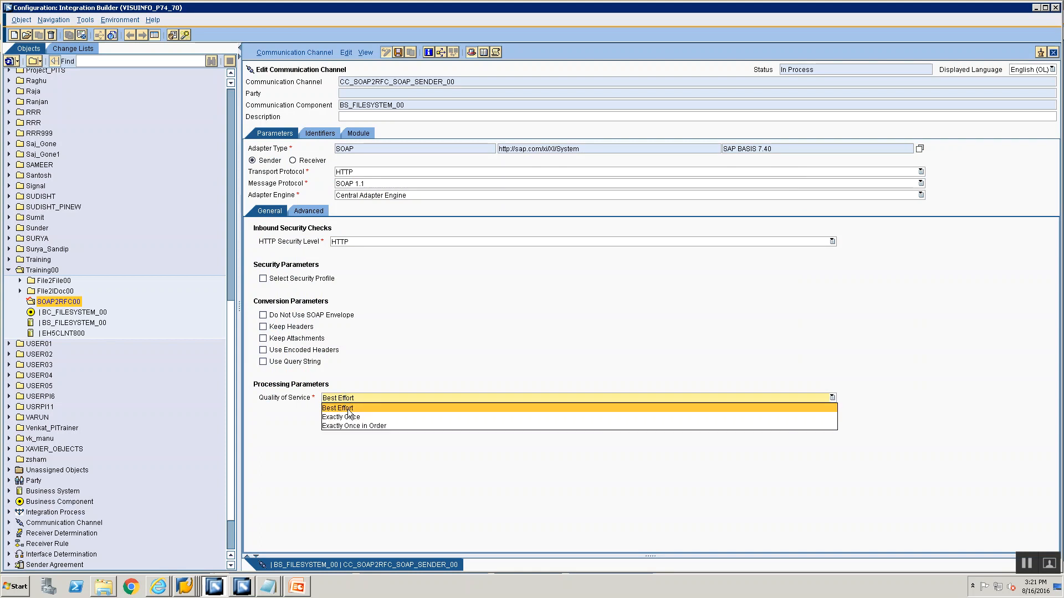
{"action": "left_click", "coordinate": [347, 408]}
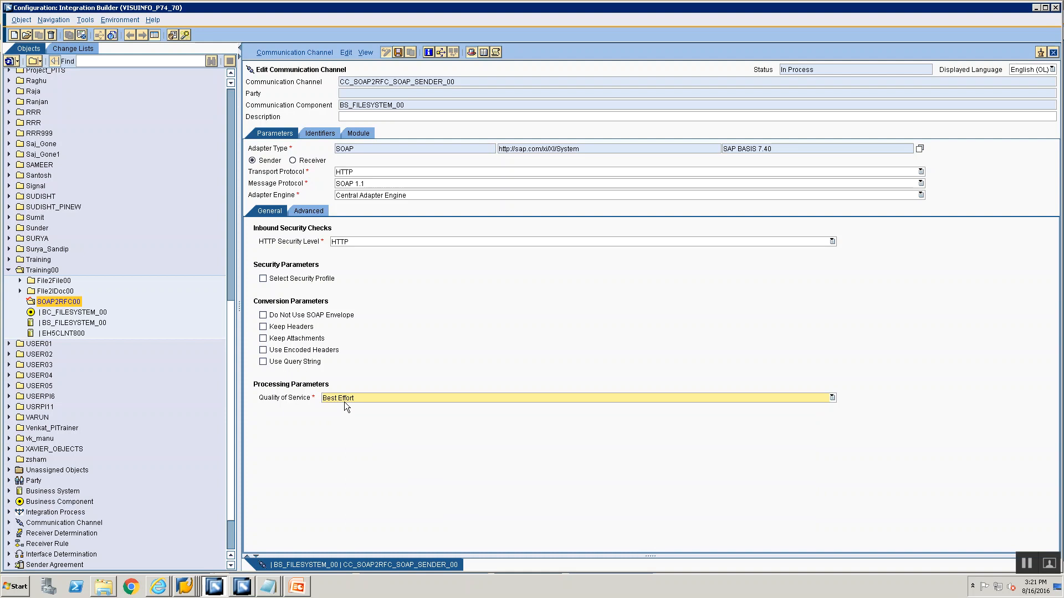
{"action": "left_click", "coordinate": [344, 401]}
{"action": "left_click", "coordinate": [345, 403]}
{"action": "left_click", "coordinate": [344, 401]}
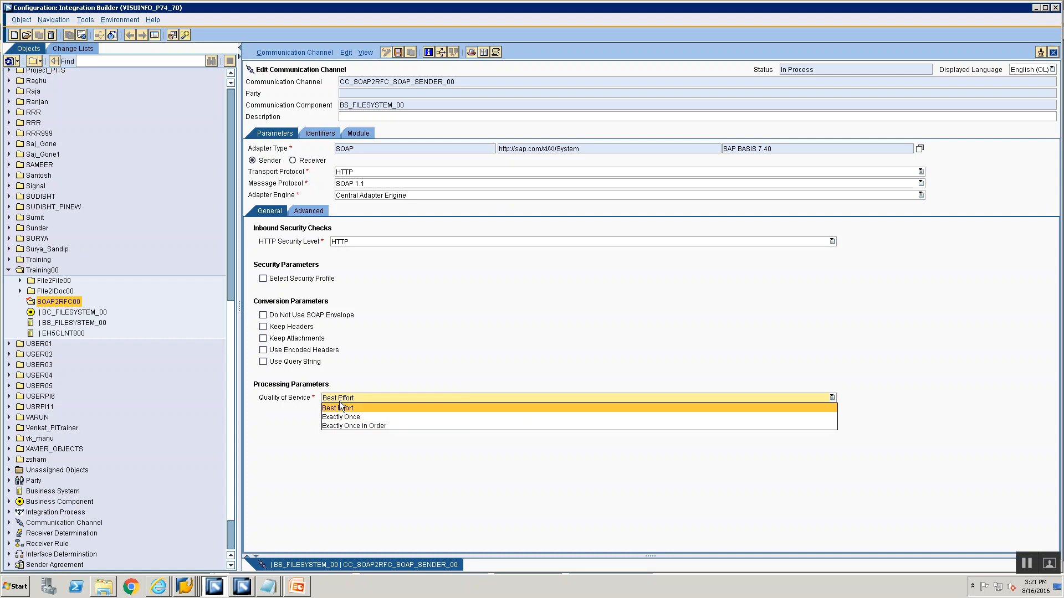
{"action": "left_click", "coordinate": [339, 410]}
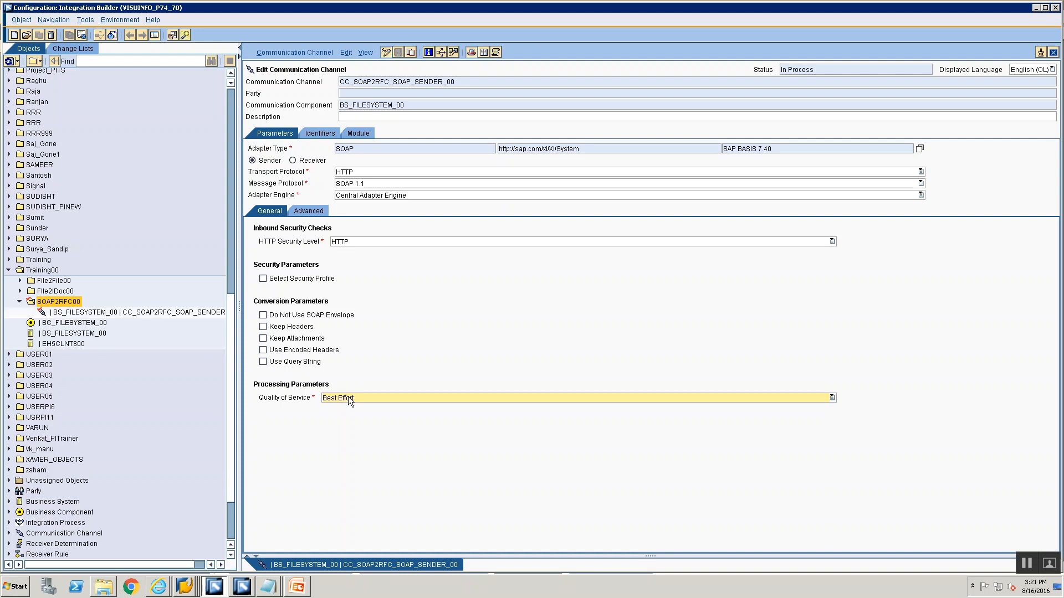
Start a new communication channel in the SOAP2RFC00 folder for communication component EH5CLNT800
{"action": "left_click", "coordinate": [129, 313]}
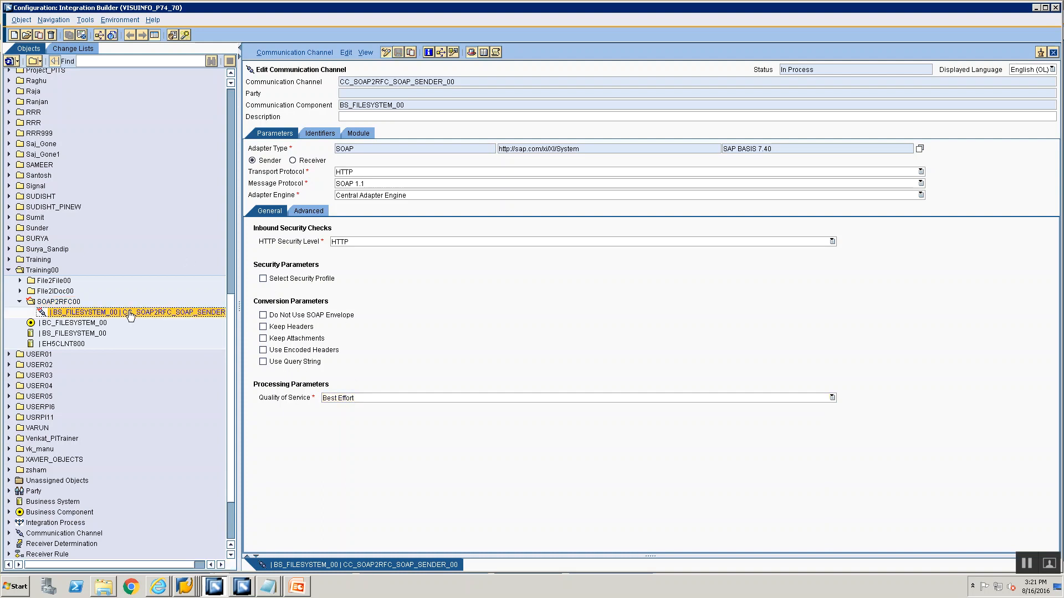
{"action": "right_click", "coordinate": [130, 314]}
{"action": "left_click", "coordinate": [138, 316]}
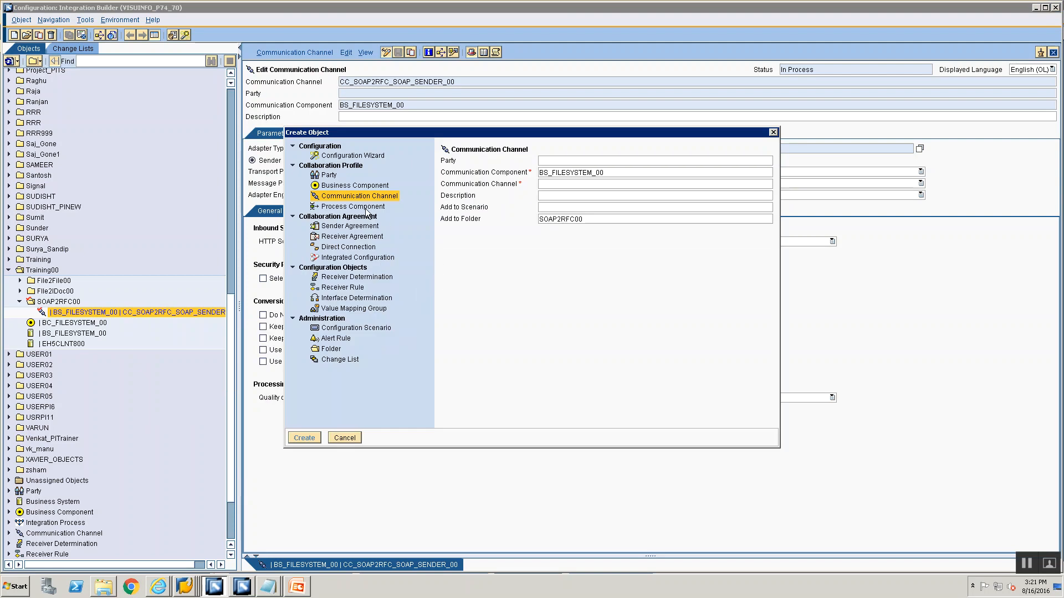
{"action": "left_click", "coordinate": [613, 174]}
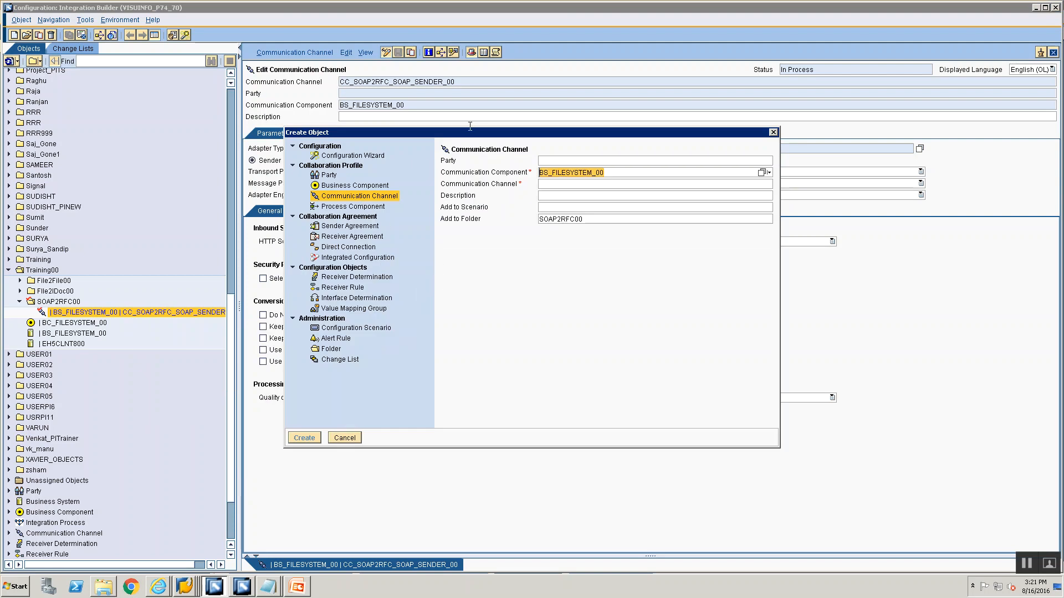
{"action": "key", "text": "BackSpace"}
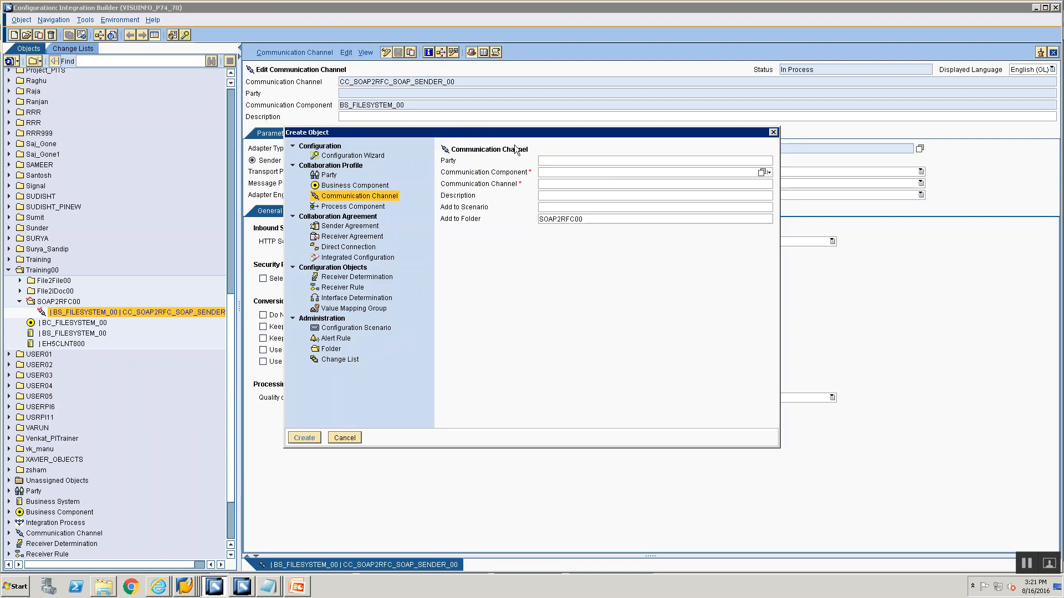
{"action": "type", "text": "EH"}
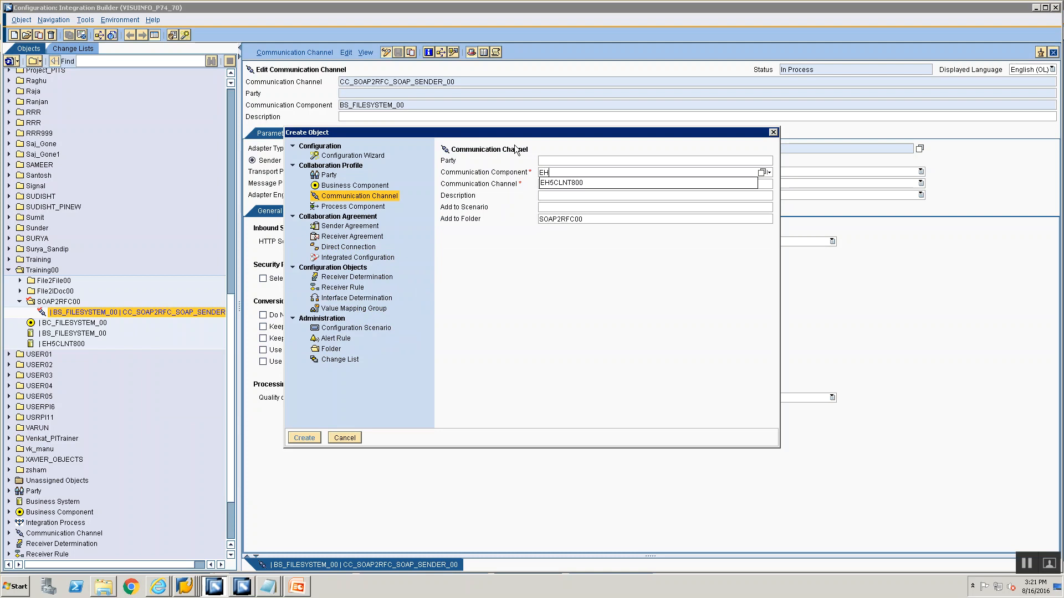
{"action": "key", "text": "Down"}
{"action": "key", "text": "Return"}
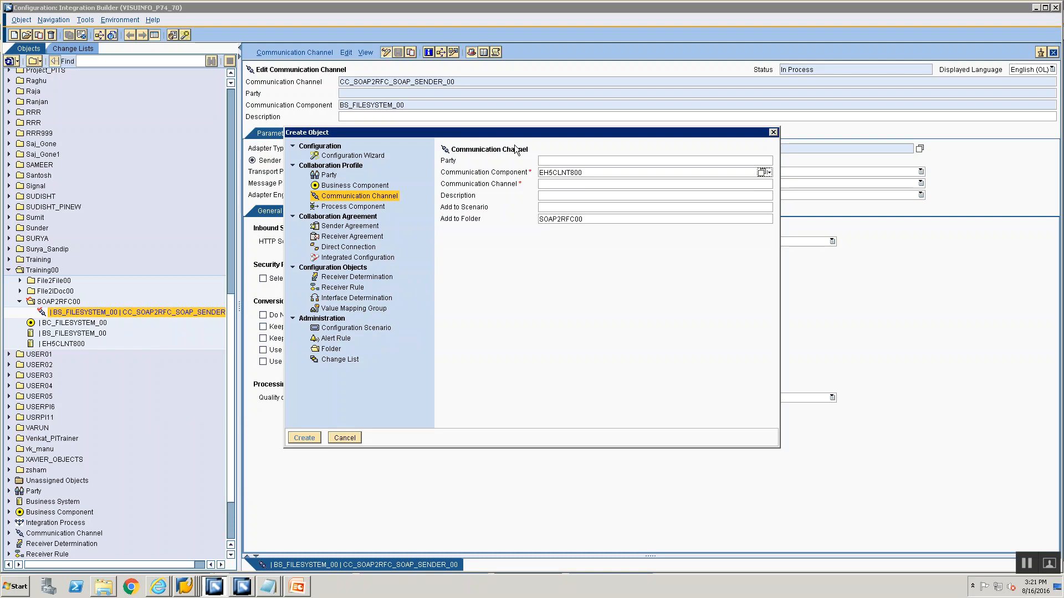
Name the channel CC_SOAP2RFC_RFC_RECEIVER_00 and create it
{"action": "left_click", "coordinate": [597, 172]}
{"action": "left_click", "coordinate": [597, 182]}
{"action": "type", "text": "CC_SOAP2"}
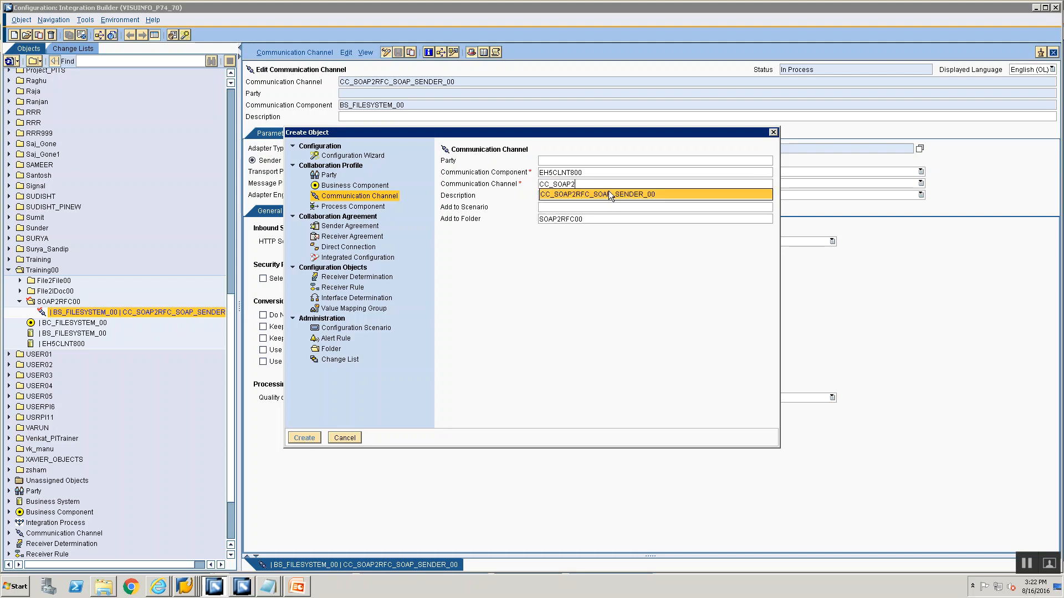
{"action": "left_click", "coordinate": [609, 194]}
{"action": "left_click", "coordinate": [592, 184]}
{"action": "key", "text": "shift+Home"}
{"action": "key", "text": "shift+End"}
{"action": "key", "text": "BackSpace"}
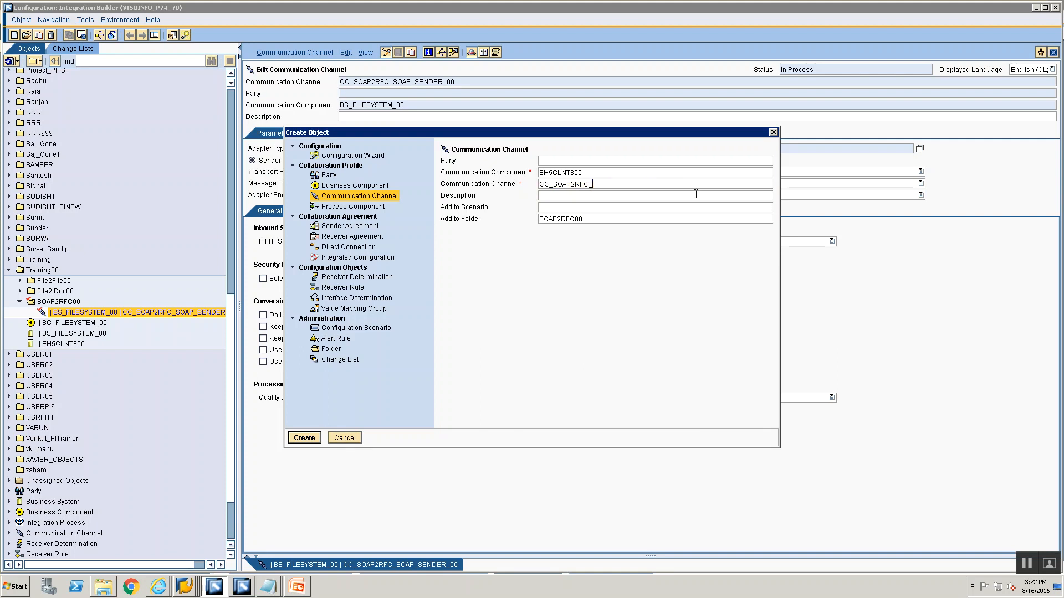
{"action": "type", "text": "RFC_RECEIVER_00"}
{"action": "double_click", "coordinate": [584, 172]}
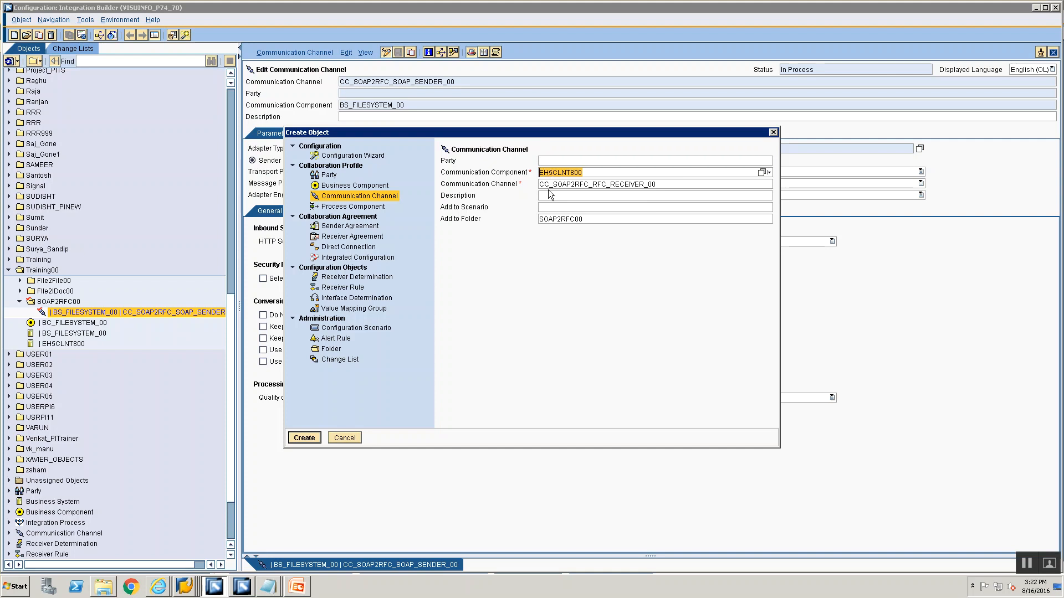
{"action": "left_click", "coordinate": [549, 186]}
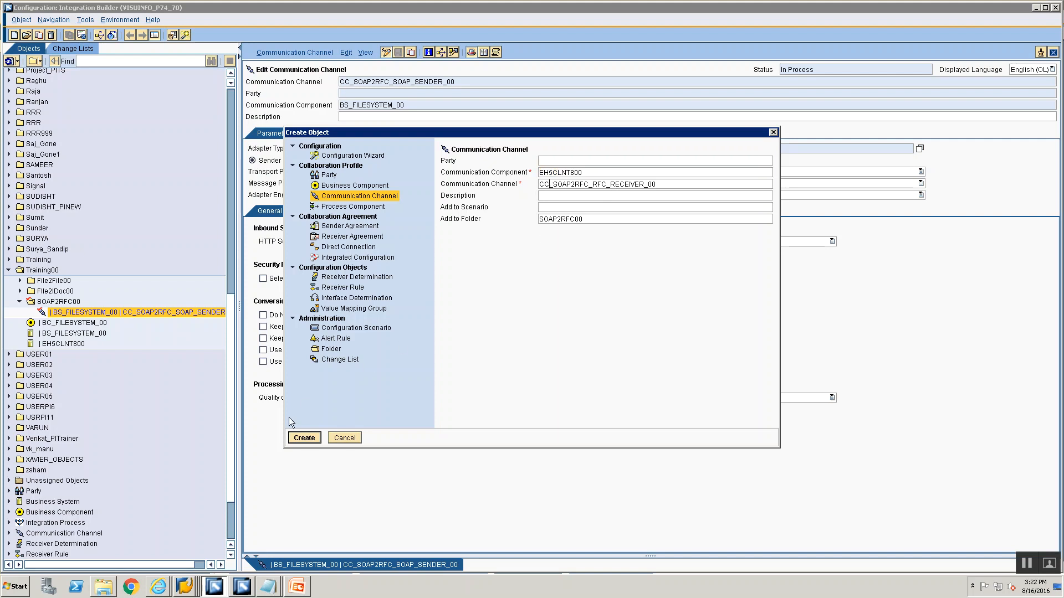
{"action": "left_click", "coordinate": [304, 438]}
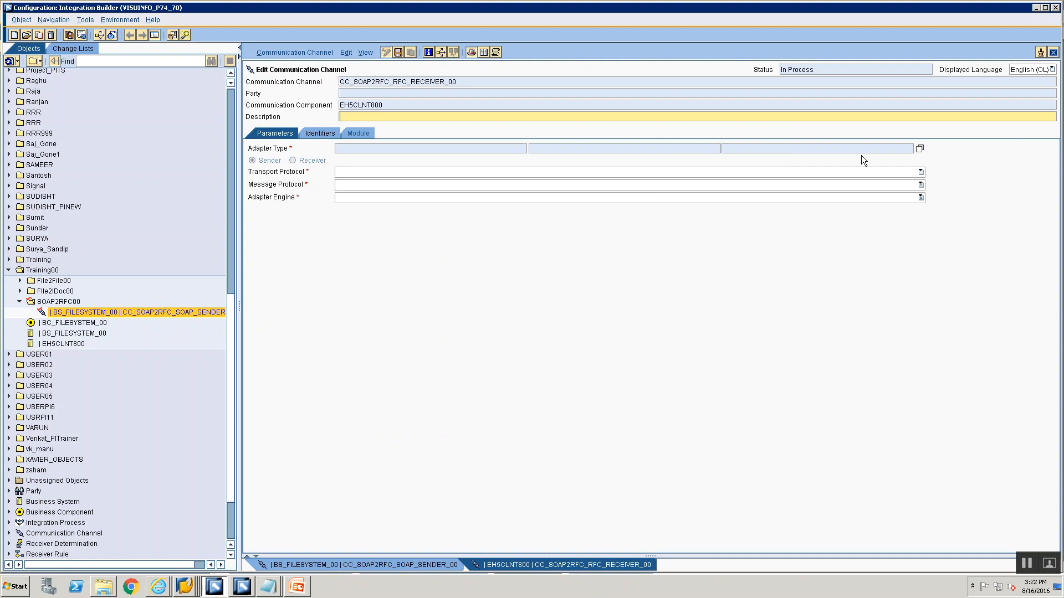
Set the channel's adapter type to RFC from the adapter metadata list and make it a receiver
{"action": "left_click", "coordinate": [920, 149]}
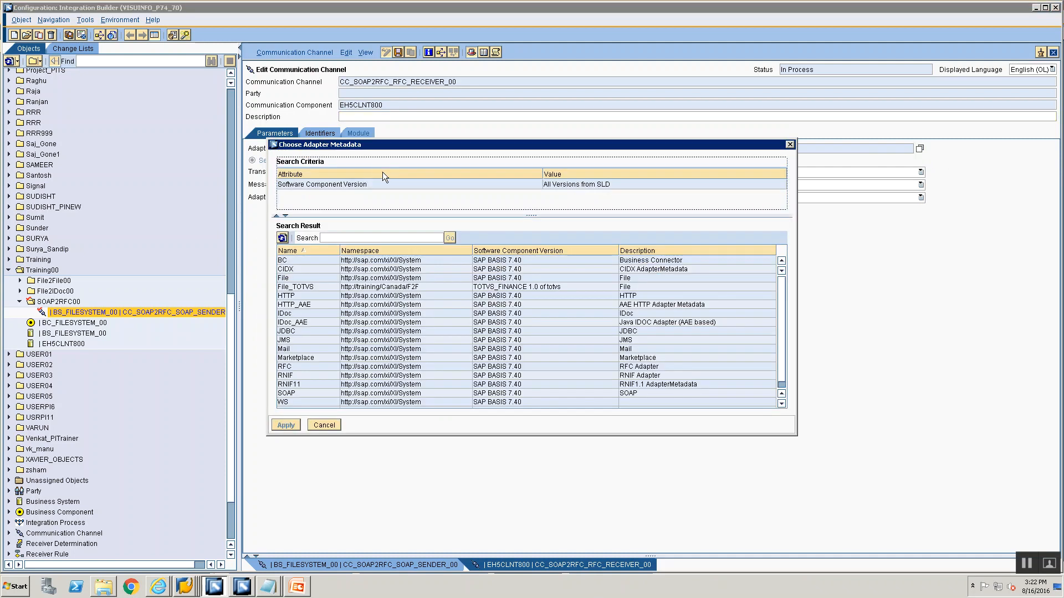
{"action": "scroll", "coordinate": [308, 383], "scroll_direction": "down", "scroll_amount": 1}
{"action": "left_click", "coordinate": [301, 357]}
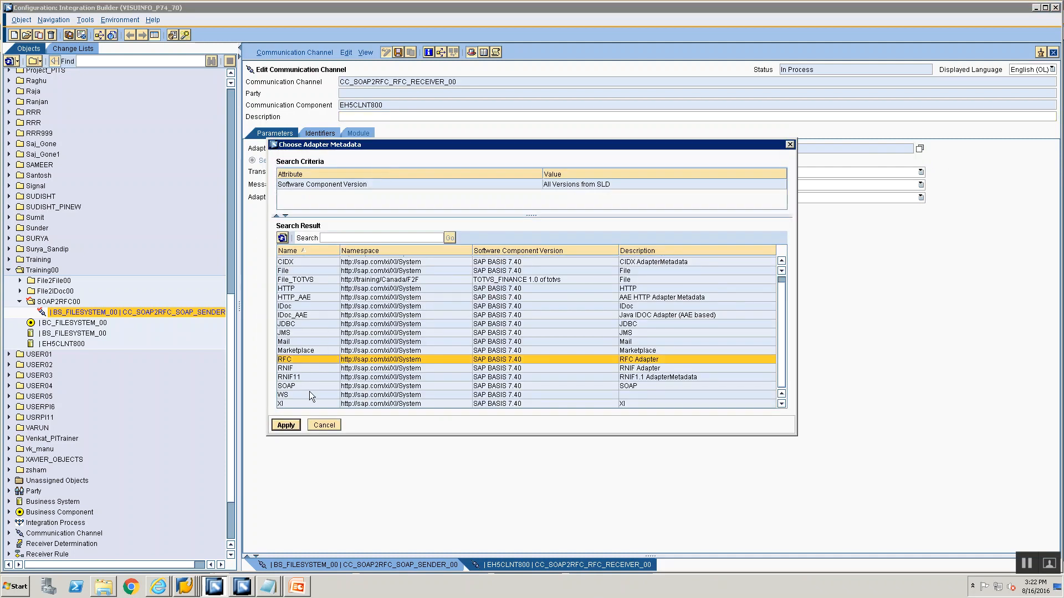
{"action": "left_click", "coordinate": [285, 427]}
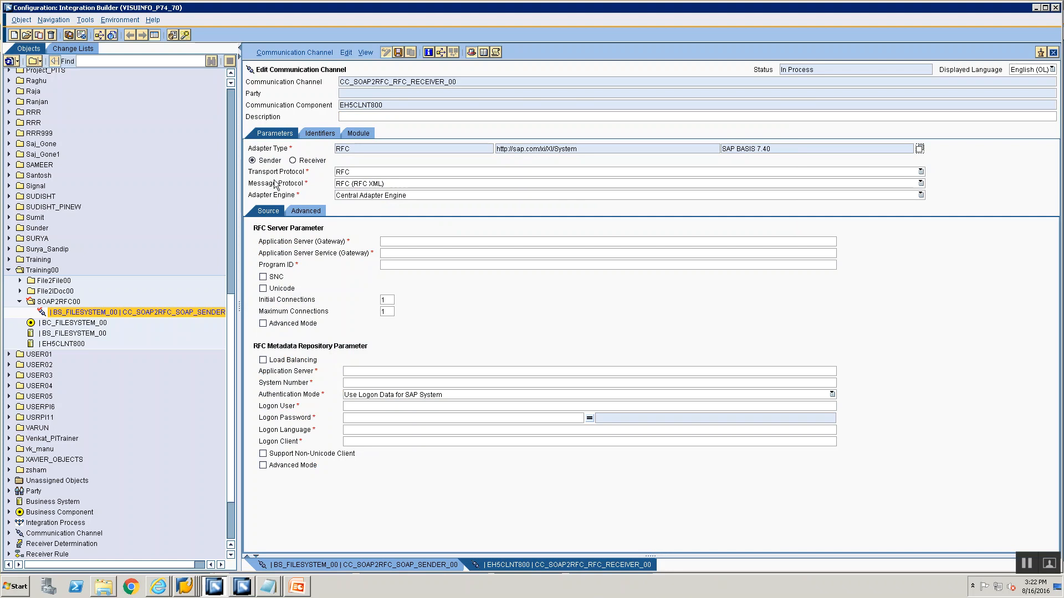
{"action": "left_click", "coordinate": [293, 161]}
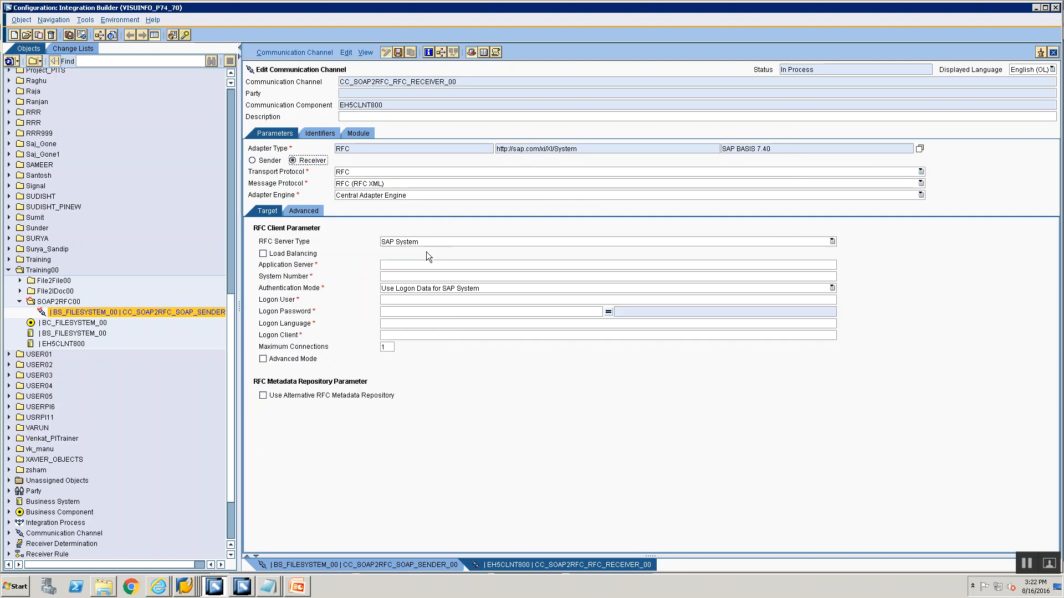
Set the application server to 192.168.0.193, copied from the ECC TEST entry in SAP Logon
{"action": "left_click", "coordinate": [184, 586]}
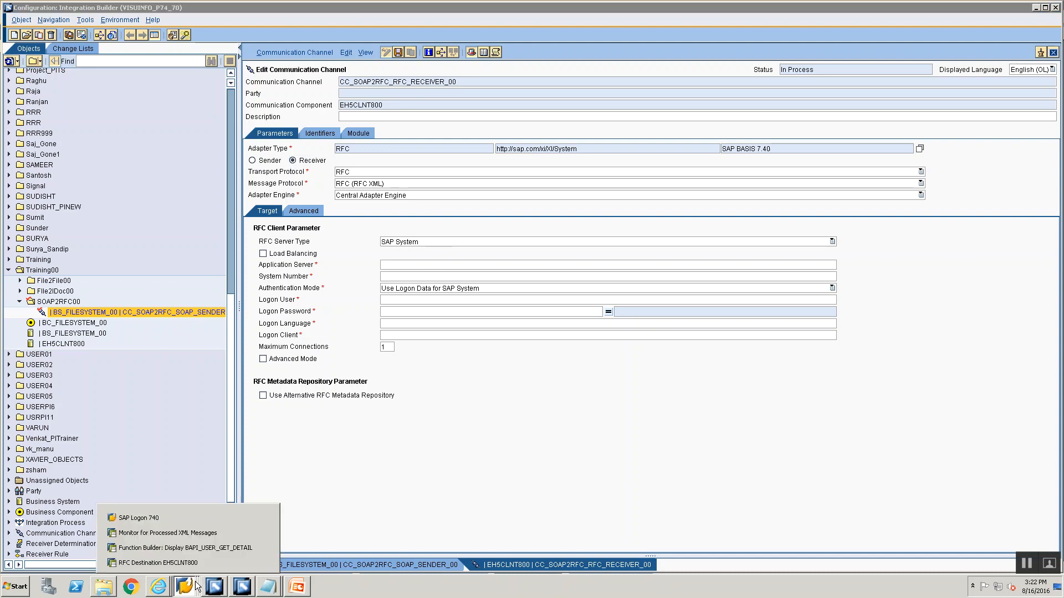
{"action": "left_click", "coordinate": [187, 520]}
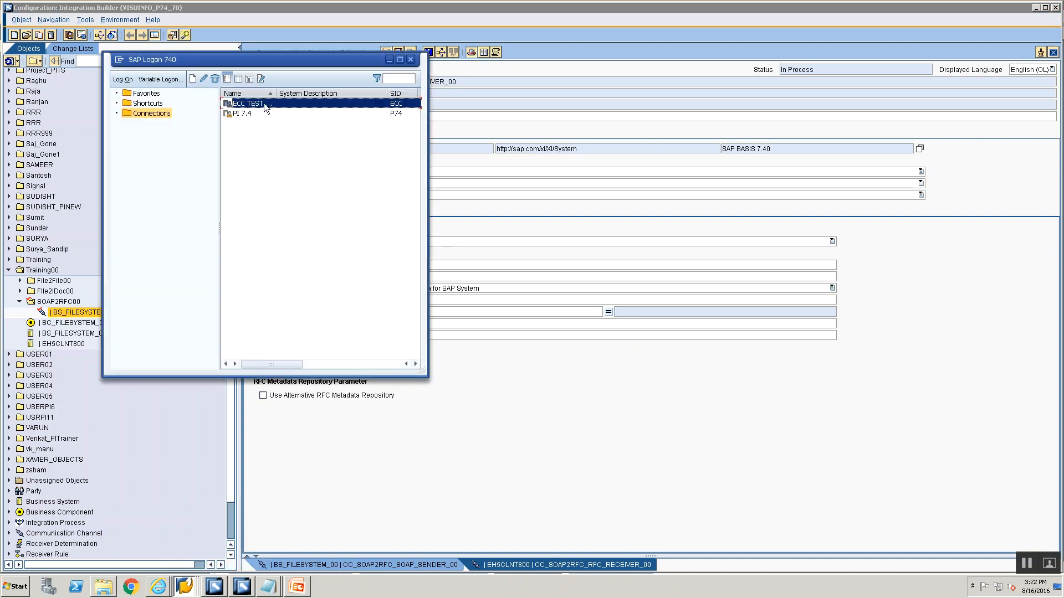
{"action": "right_click", "coordinate": [264, 103]}
{"action": "left_click", "coordinate": [296, 164]}
{"action": "double_click", "coordinate": [294, 206]}
{"action": "key", "text": "ctrl+c"}
{"action": "left_click", "coordinate": [199, 359]}
{"action": "left_click", "coordinate": [459, 266]}
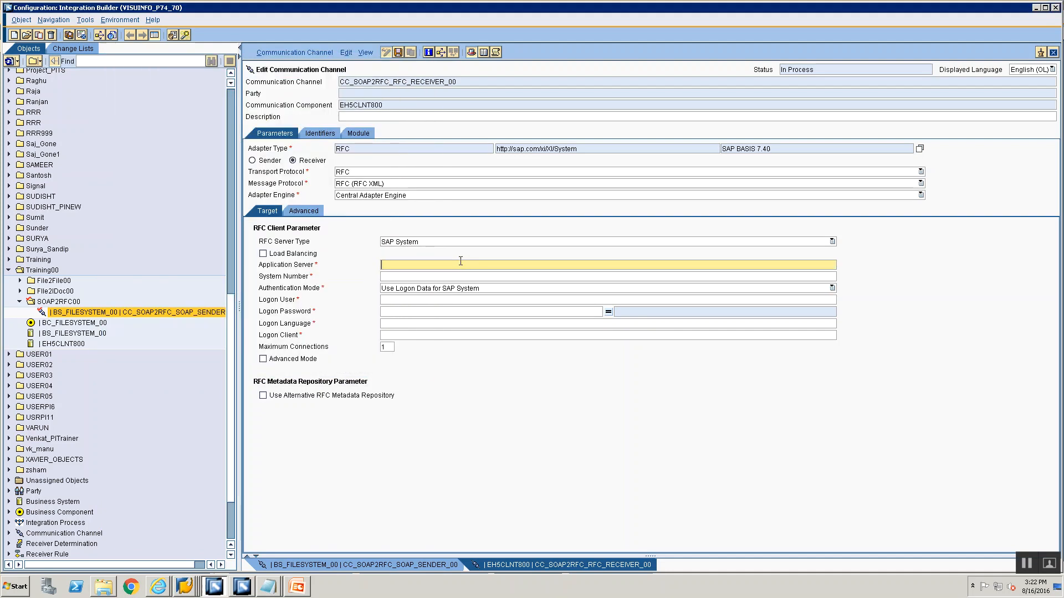
{"action": "key", "text": "ctrl+v"}
Set the receiver channel's system number to 28
{"action": "left_click", "coordinate": [467, 289]}
{"action": "left_click", "coordinate": [463, 276]}
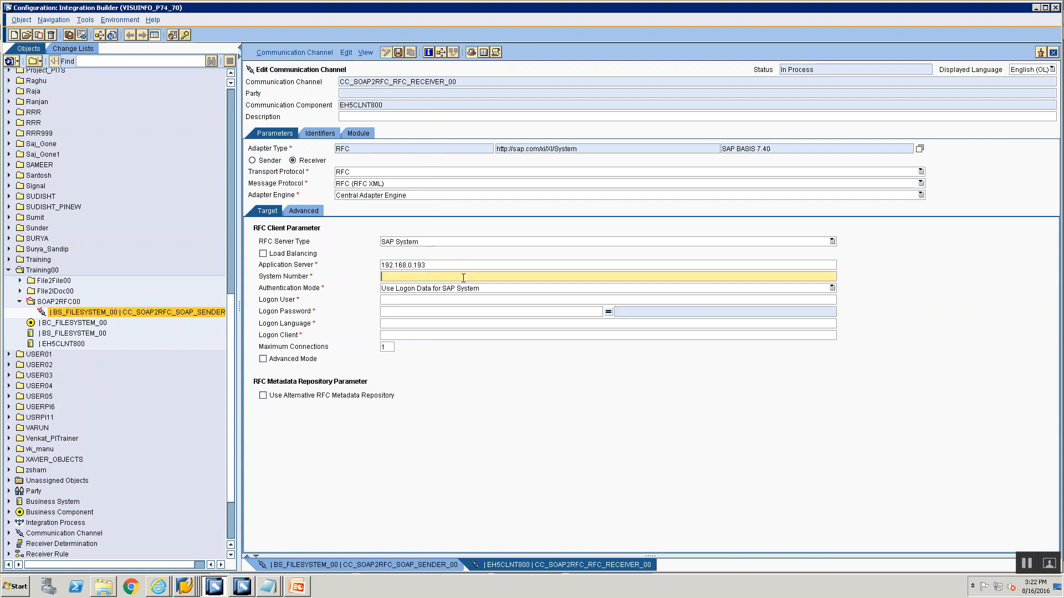
{"action": "type", "text": "28"}
Copy the logon user from the ECC session's system status and paste it into the Logon User field
{"action": "left_click", "coordinate": [467, 299]}
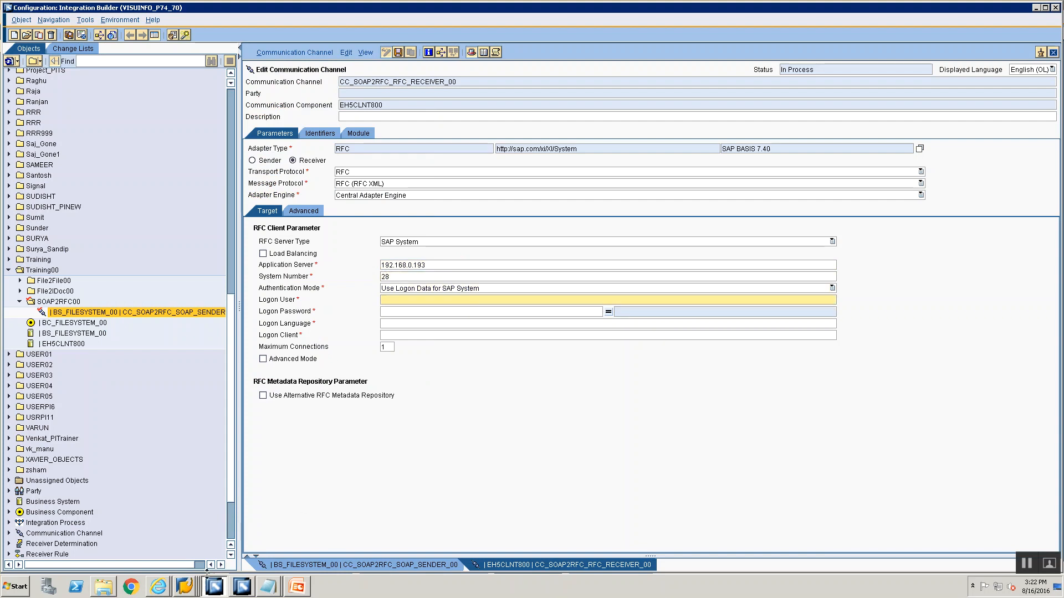
{"action": "mouse_move", "coordinate": [188, 586]}
{"action": "left_click", "coordinate": [177, 512]}
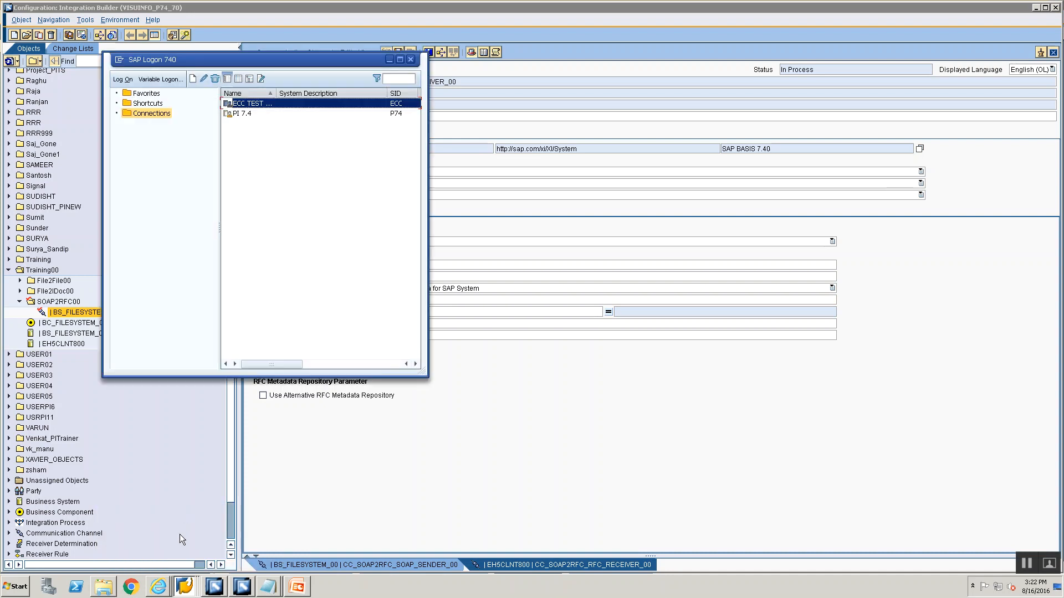
{"action": "left_click", "coordinate": [184, 588]}
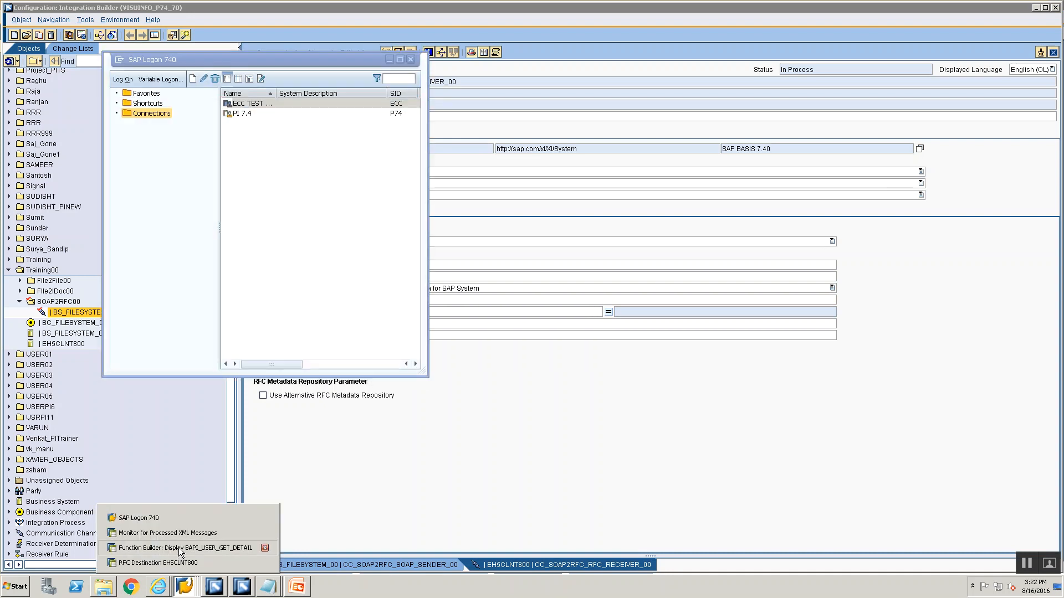
{"action": "left_click", "coordinate": [179, 549]}
{"action": "left_click", "coordinate": [238, 13]}
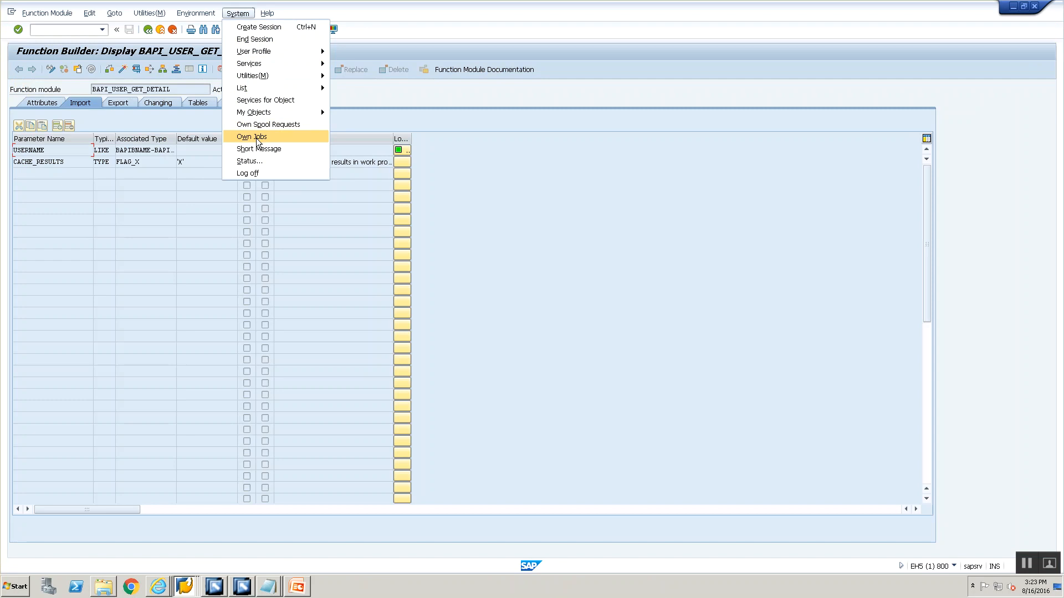
{"action": "left_click", "coordinate": [259, 160]}
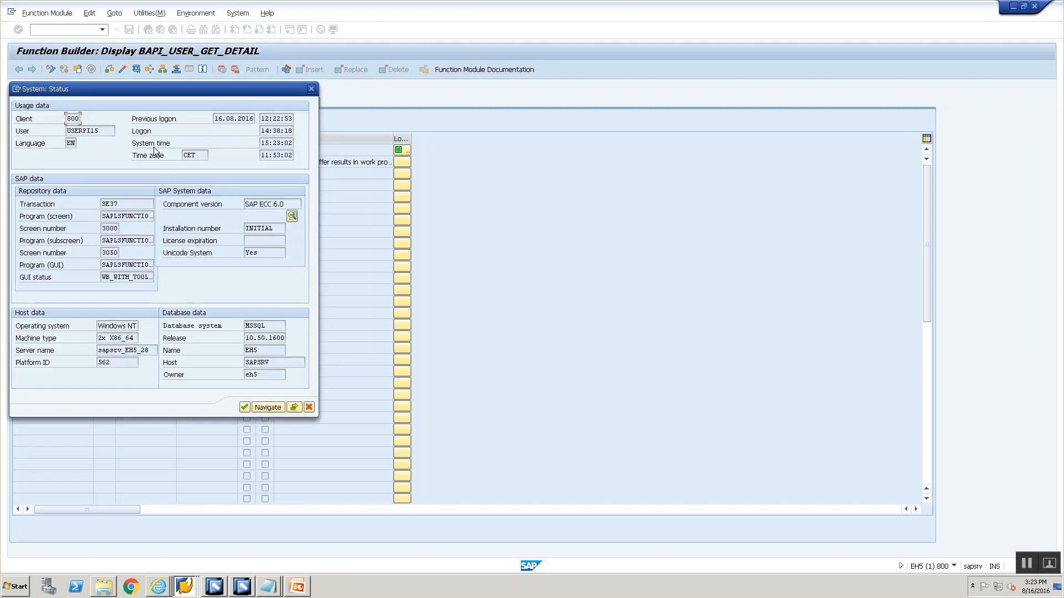
{"action": "left_click_drag", "start_coordinate": [112, 127], "coordinate": [66, 132]}
{"action": "key", "text": "ctrl+c"}
{"action": "key", "text": "alt+Tab"}
{"action": "key", "text": "alt+Tab"}
{"action": "key", "text": "ctrl+v"}
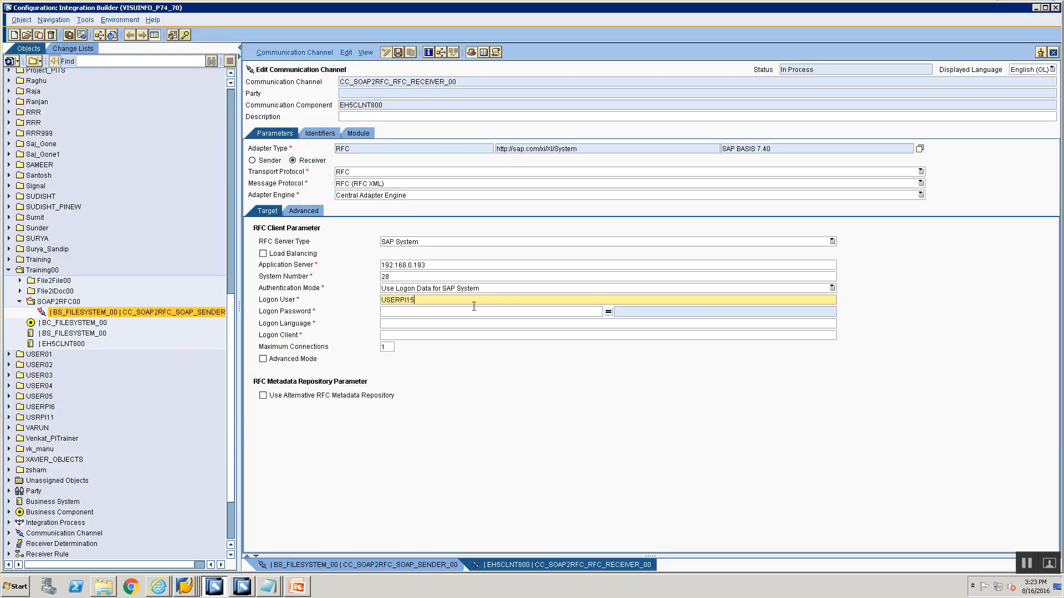
Enter the logon password and repeat it in the password confirmation field
{"action": "left_click", "coordinate": [473, 309]}
{"action": "type", "text": "•••••••••"}
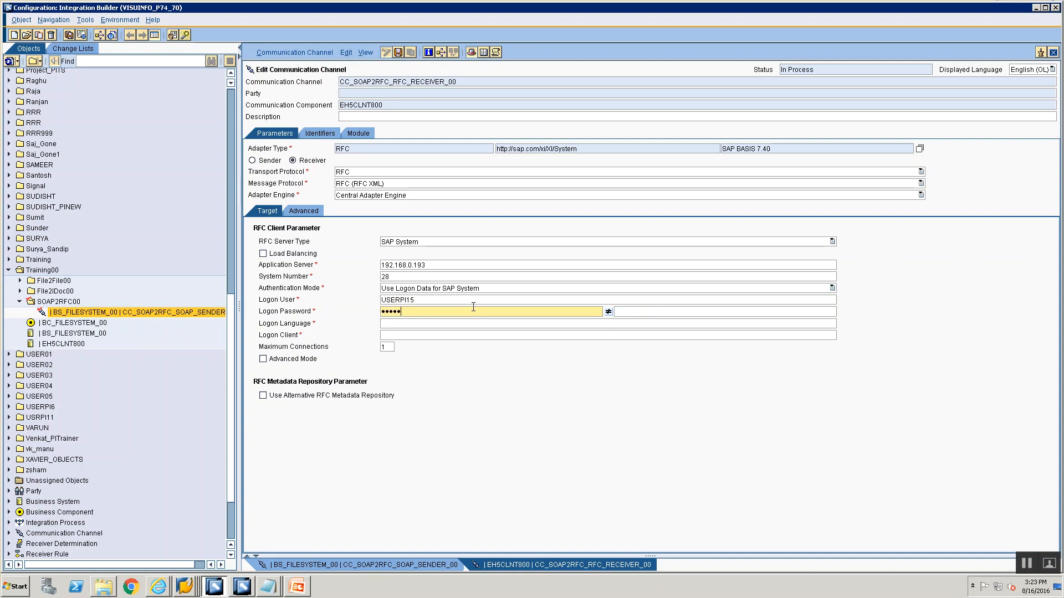
{"action": "key", "text": "BackSpace"}
{"action": "key", "text": "BackSpace"}
{"action": "key", "text": "BackSpace"}
{"action": "key", "text": "BackSpace"}
{"action": "key", "text": "BackSpace"}
{"action": "key", "text": "BackSpace"}
{"action": "key", "text": "BackSpace"}
{"action": "key", "text": "BackSpace"}
{"action": "key", "text": "BackSpace"}
{"action": "type", "text": "••••••••••"}
{"action": "key", "text": "Tab"}
{"action": "type", "text": "••••••••••"}
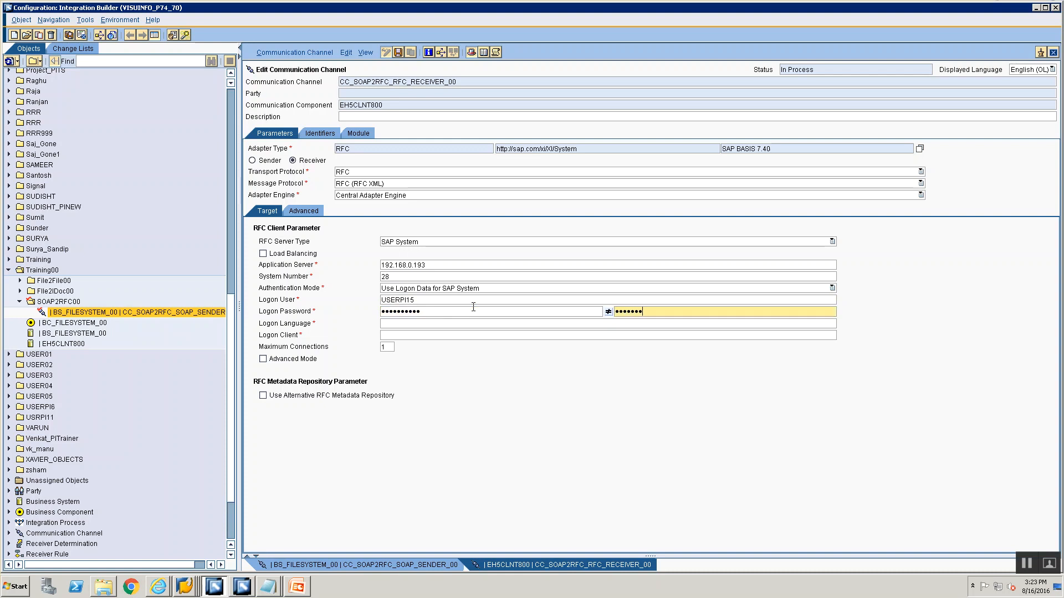
Set the logon language to EN and the logon client to 800
{"action": "key", "text": "Tab"}
{"action": "type", "text": "EN"}
{"action": "key", "text": "Tab"}
{"action": "type", "text": "800"}
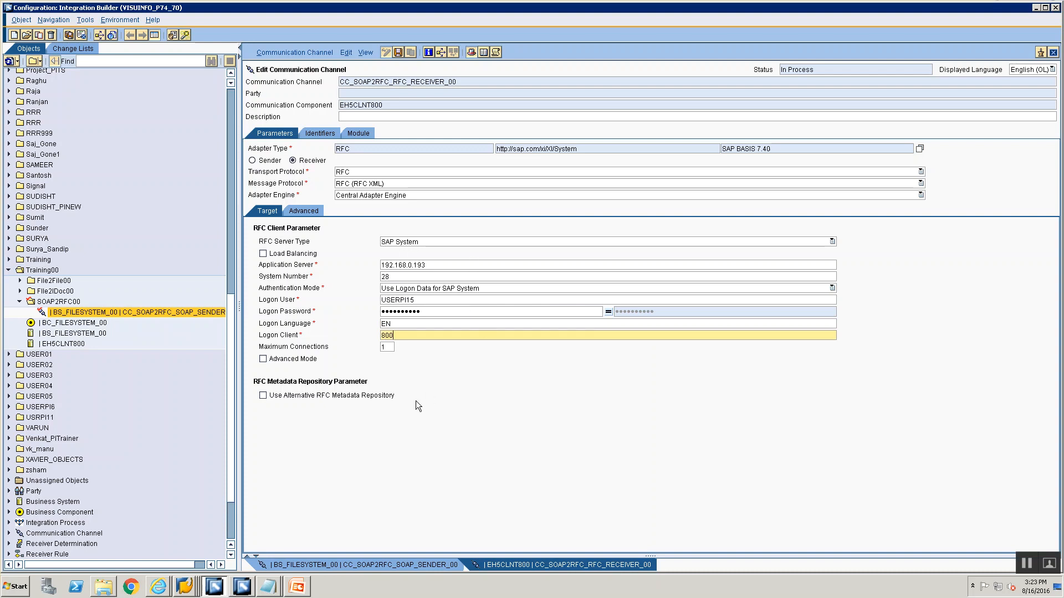
Save the RFC receiver communication channel
{"action": "key", "text": "ctrl+s"}
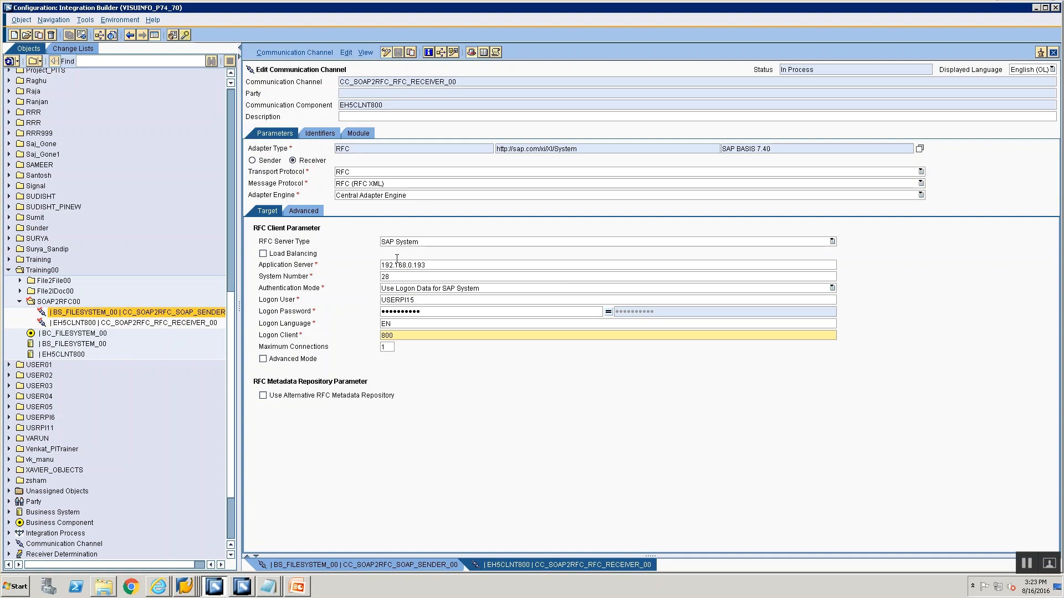
{"action": "left_click", "coordinate": [404, 274]}
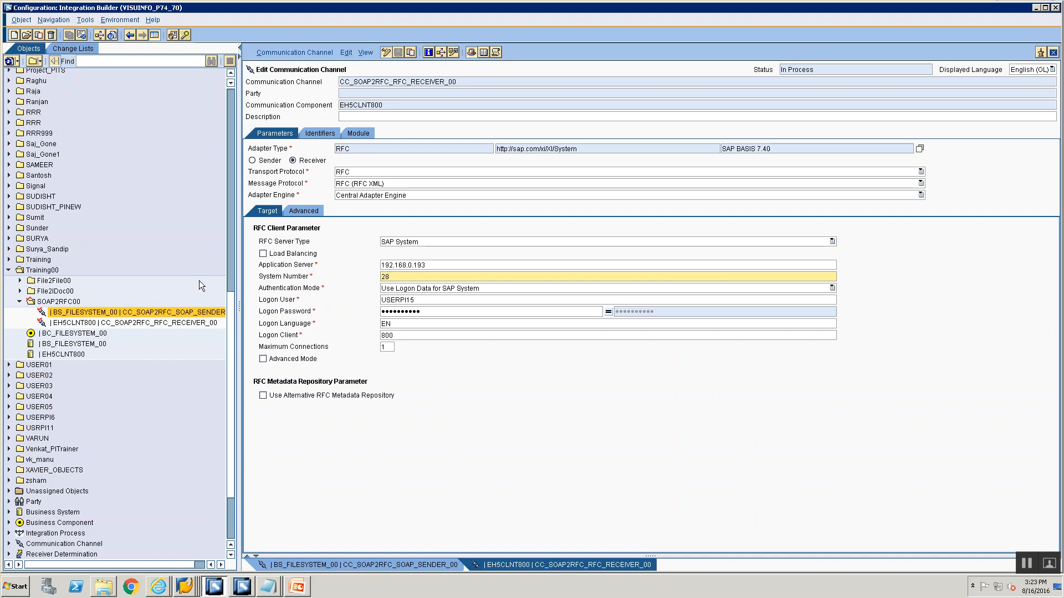
{"action": "left_click", "coordinate": [114, 315]}
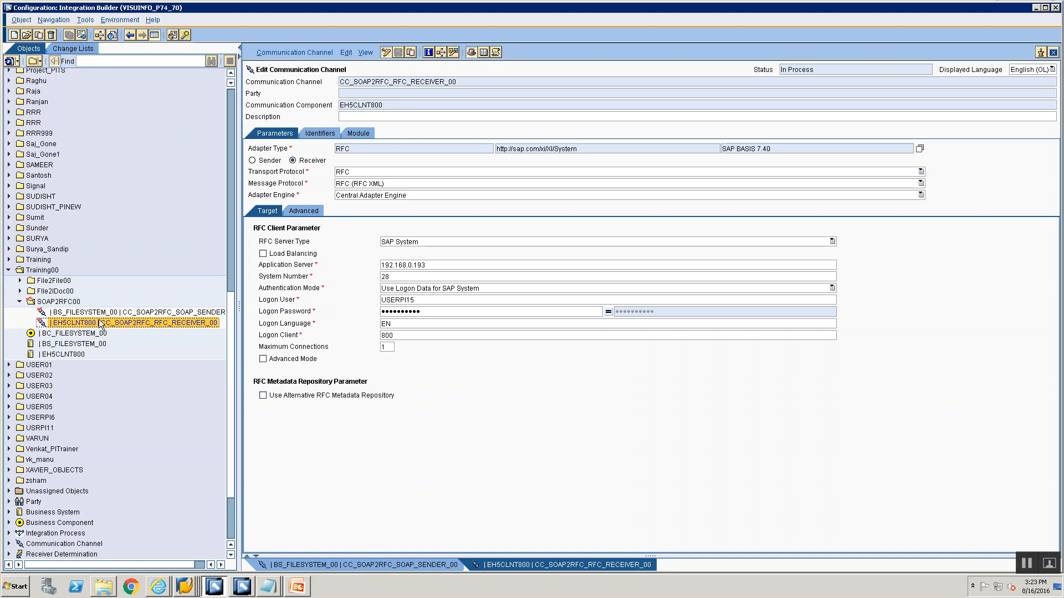
{"action": "right_click", "coordinate": [107, 316]}
{"action": "left_click", "coordinate": [122, 321]}
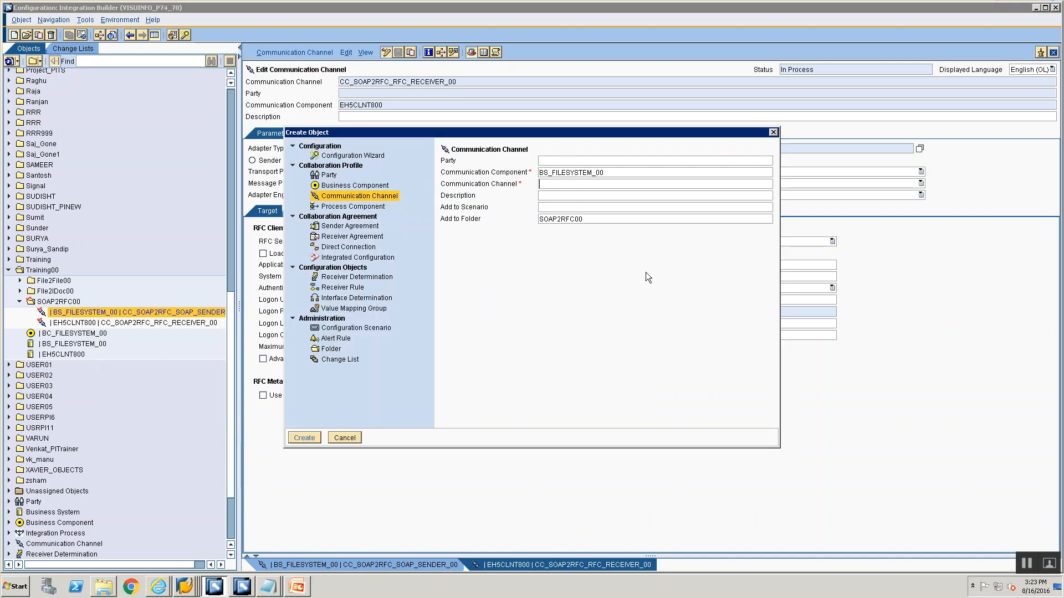
{"action": "left_click", "coordinate": [359, 226]}
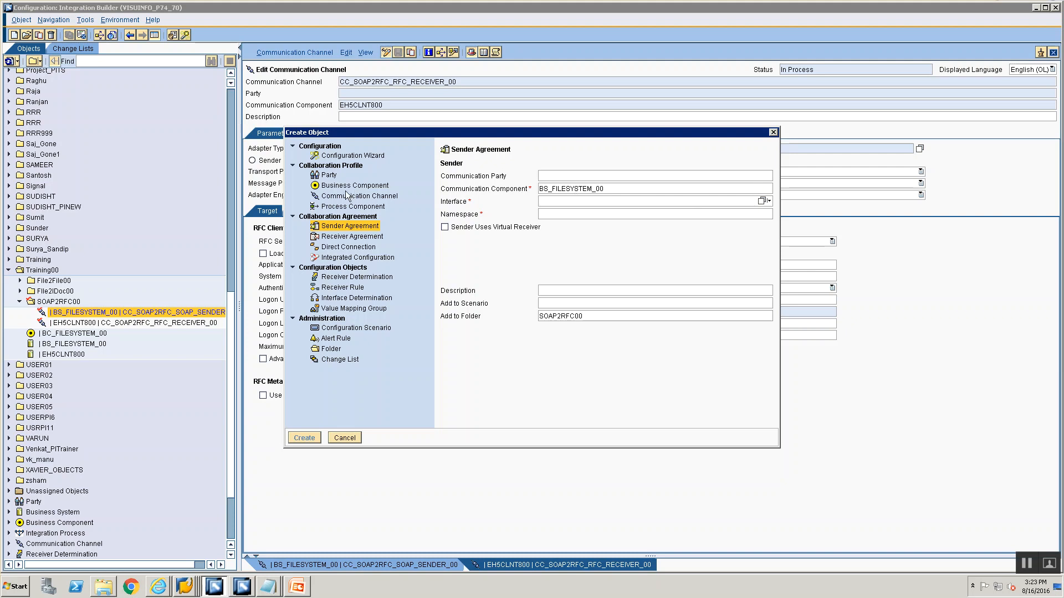
{"action": "left_click", "coordinate": [349, 438]}
Create a sender agreement for BS_FILESYSTEM_00 with the outbound interface SIOS_SOAP2RFC_00 in folder SOAP2RFC00
{"action": "right_click", "coordinate": [78, 313]}
{"action": "left_click", "coordinate": [80, 318]}
{"action": "left_click", "coordinate": [331, 227]}
{"action": "left_click", "coordinate": [723, 203]}
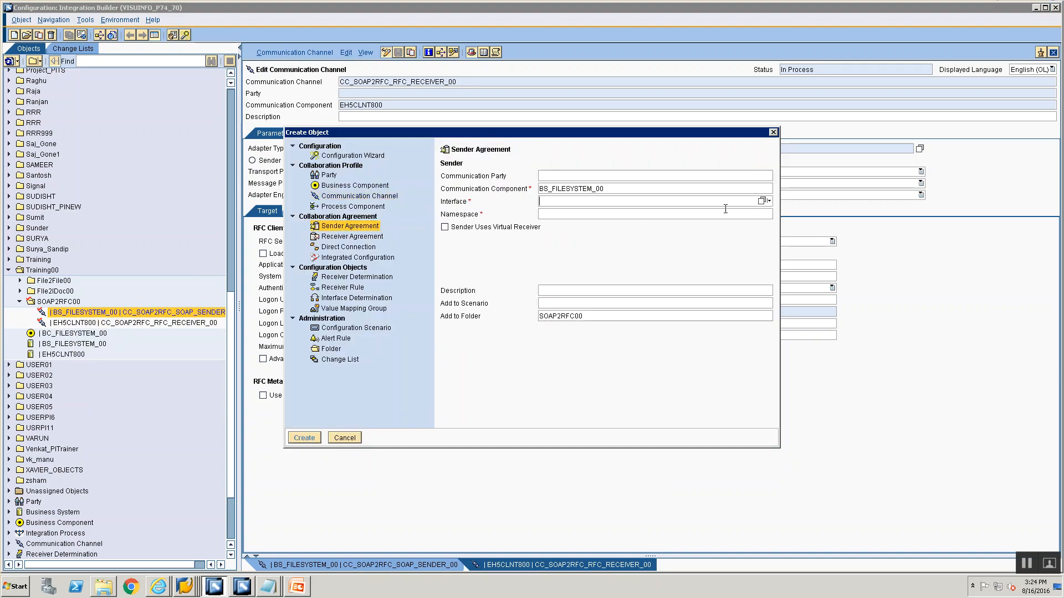
{"action": "left_click", "coordinate": [762, 202]}
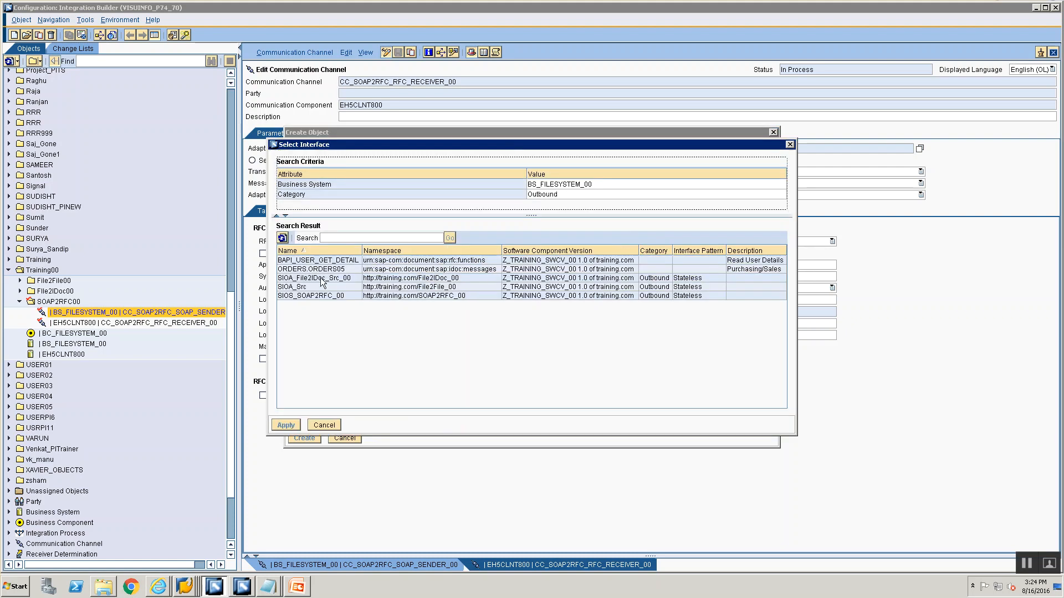
{"action": "left_click", "coordinate": [311, 296]}
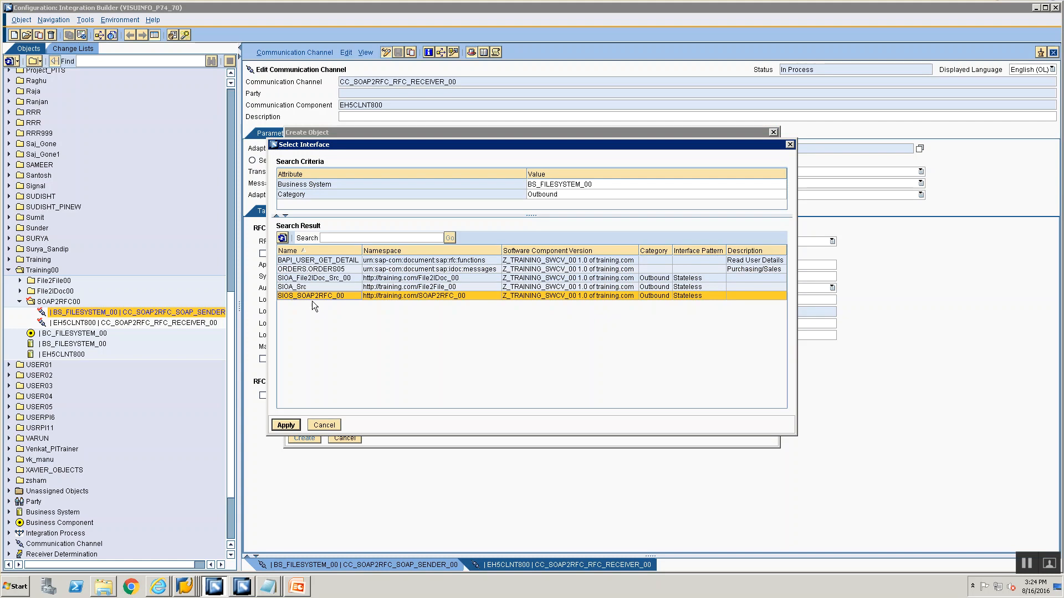
{"action": "left_click", "coordinate": [285, 424]}
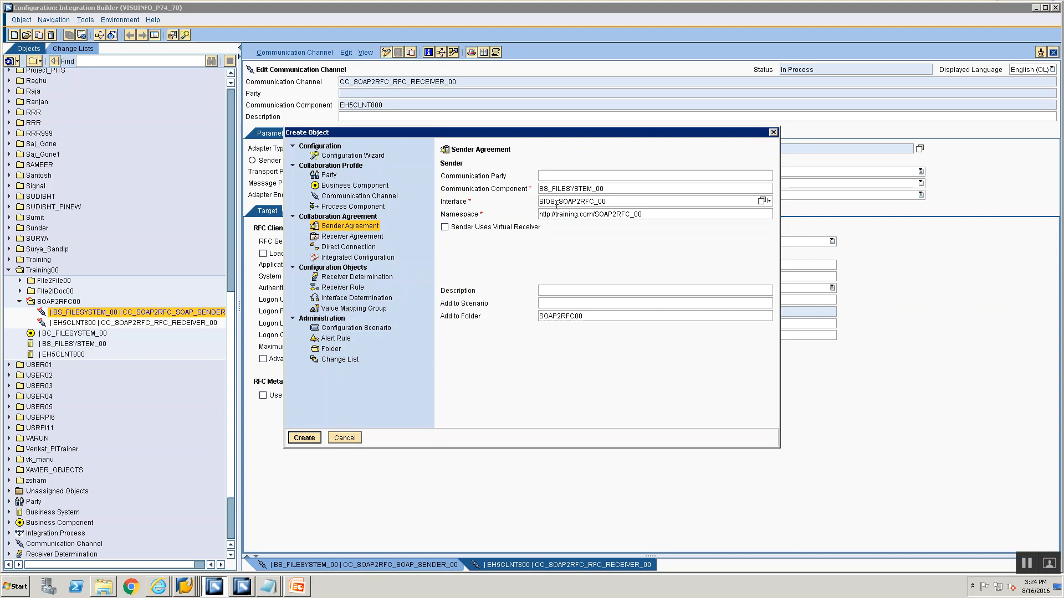
{"action": "left_click", "coordinate": [305, 437]}
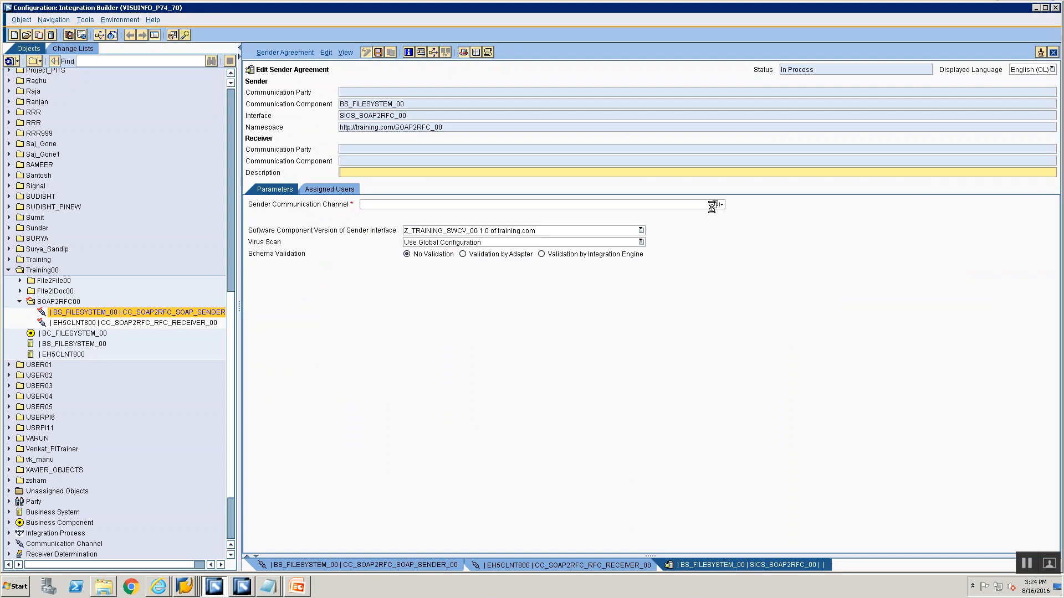
Assign CC_SOAP2RFC_SOAP_SENDER_00 as the sender agreement's sender communication channel
{"action": "left_click", "coordinate": [713, 204]}
{"action": "left_click", "coordinate": [525, 291]}
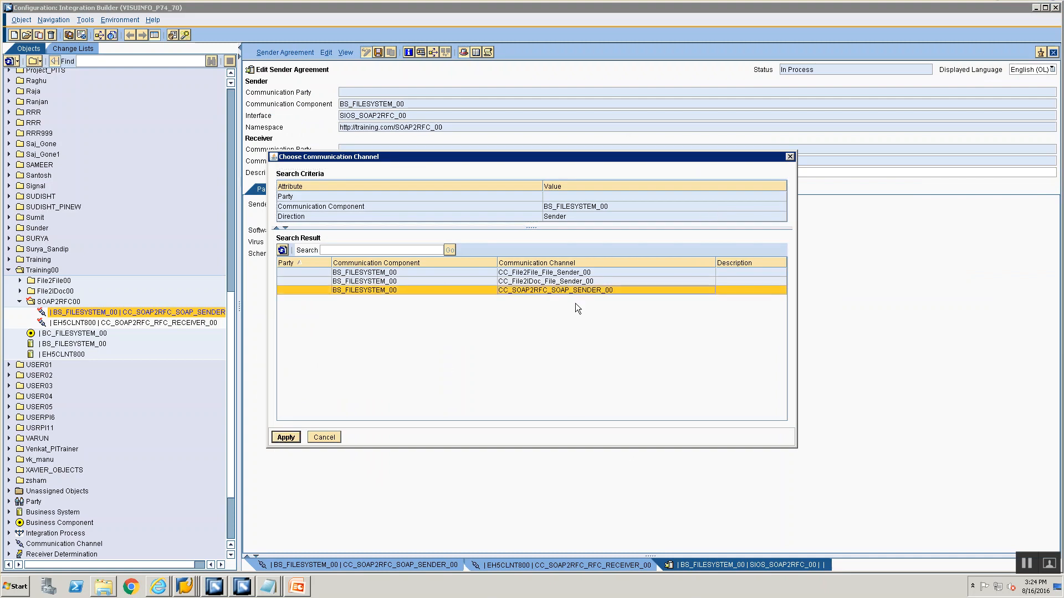
{"action": "left_click", "coordinate": [286, 437]}
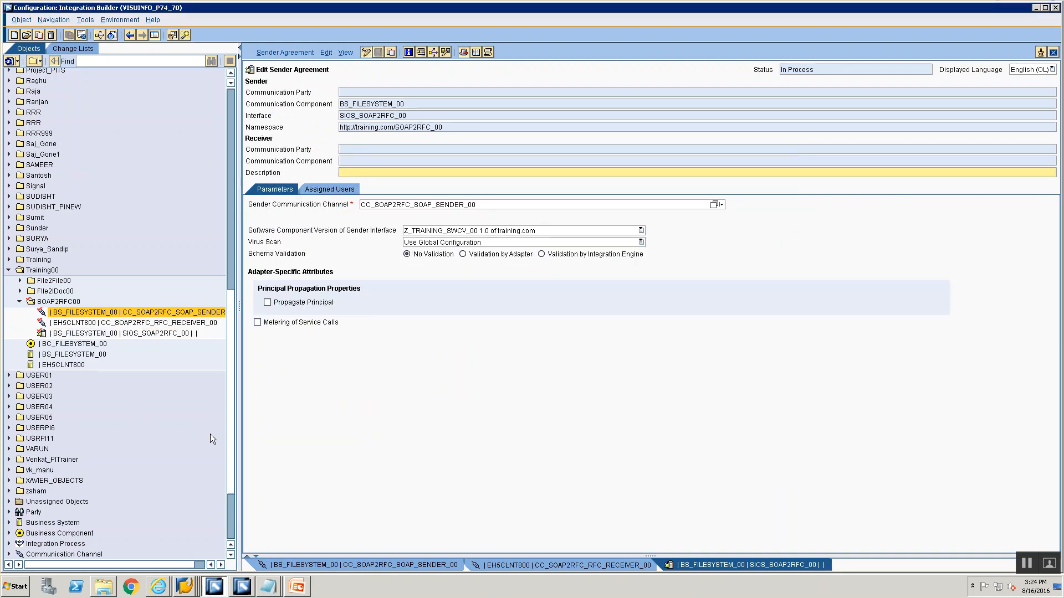
Create a receiver determination for BS_FILESYSTEM_00 and interface SIOS_SOAP2RFC_00
{"action": "left_click", "coordinate": [79, 314]}
{"action": "right_click", "coordinate": [83, 315]}
{"action": "left_click", "coordinate": [95, 320]}
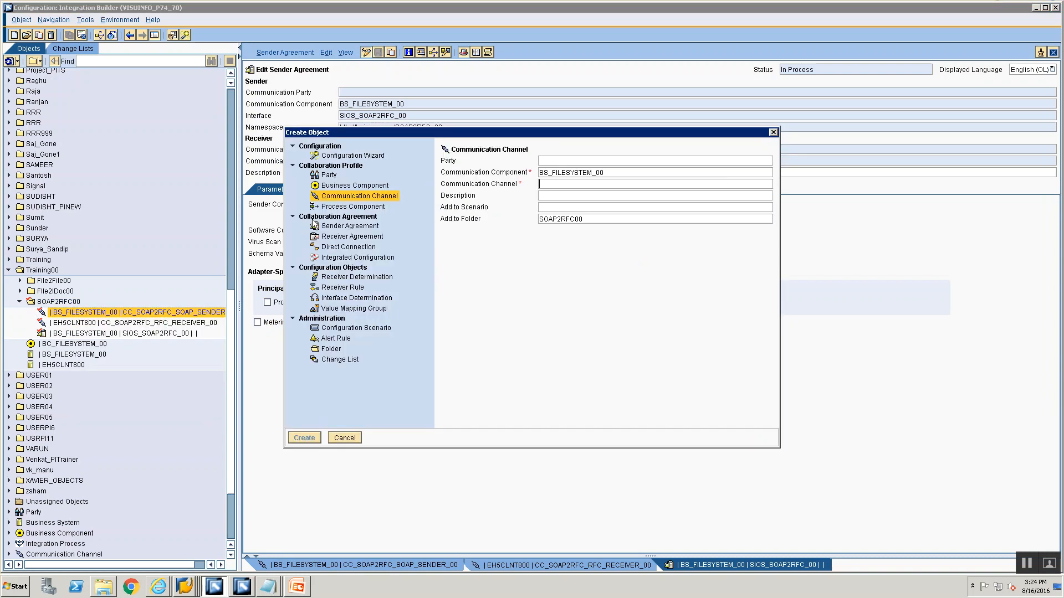
{"action": "left_click", "coordinate": [338, 277]}
{"action": "left_click", "coordinate": [555, 203]}
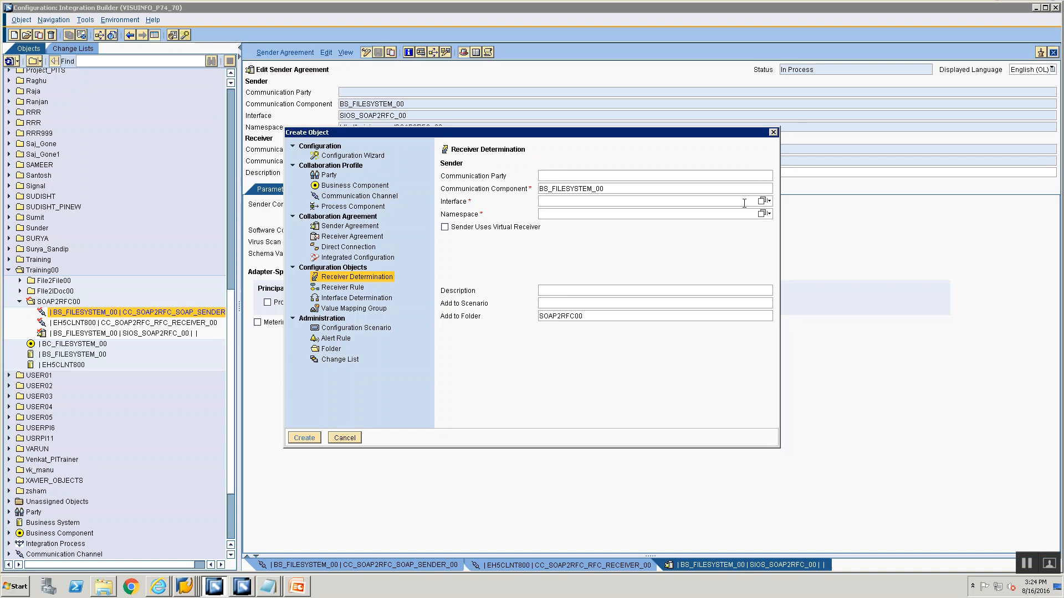
{"action": "left_click", "coordinate": [761, 202]}
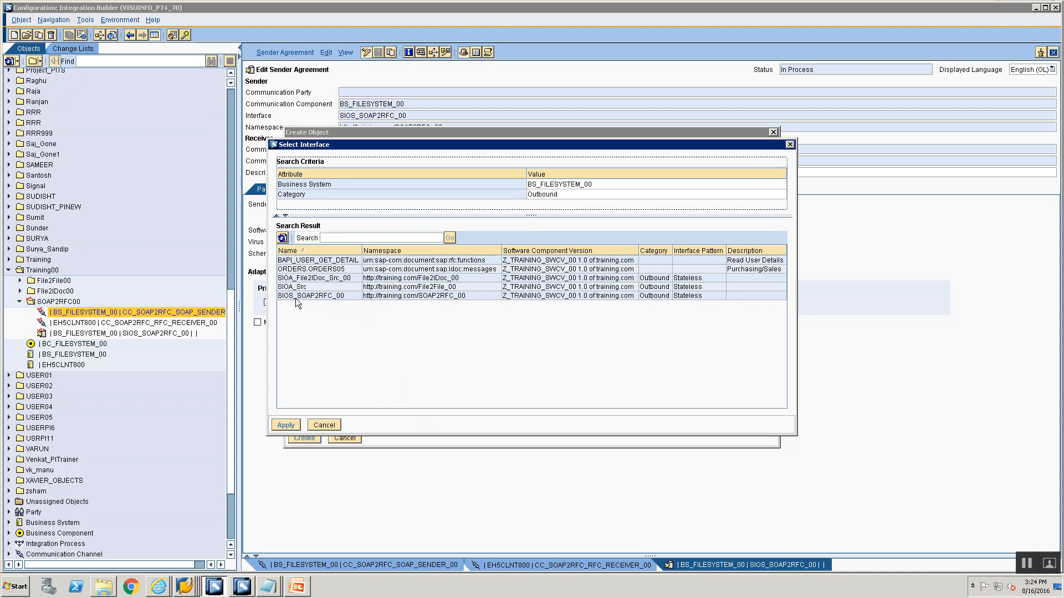
{"action": "left_click", "coordinate": [330, 298]}
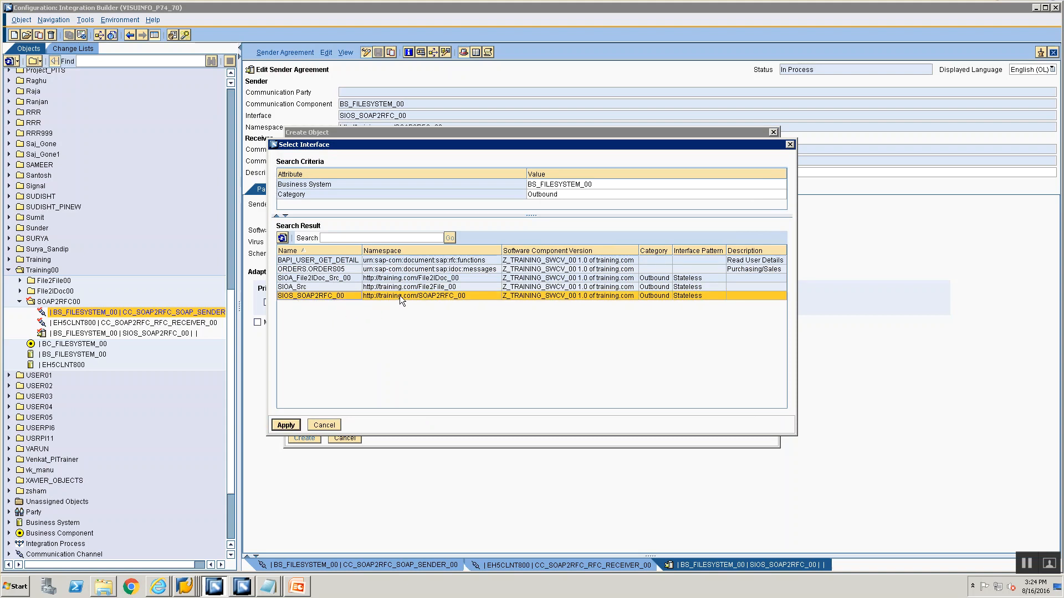
{"action": "left_click", "coordinate": [292, 423]}
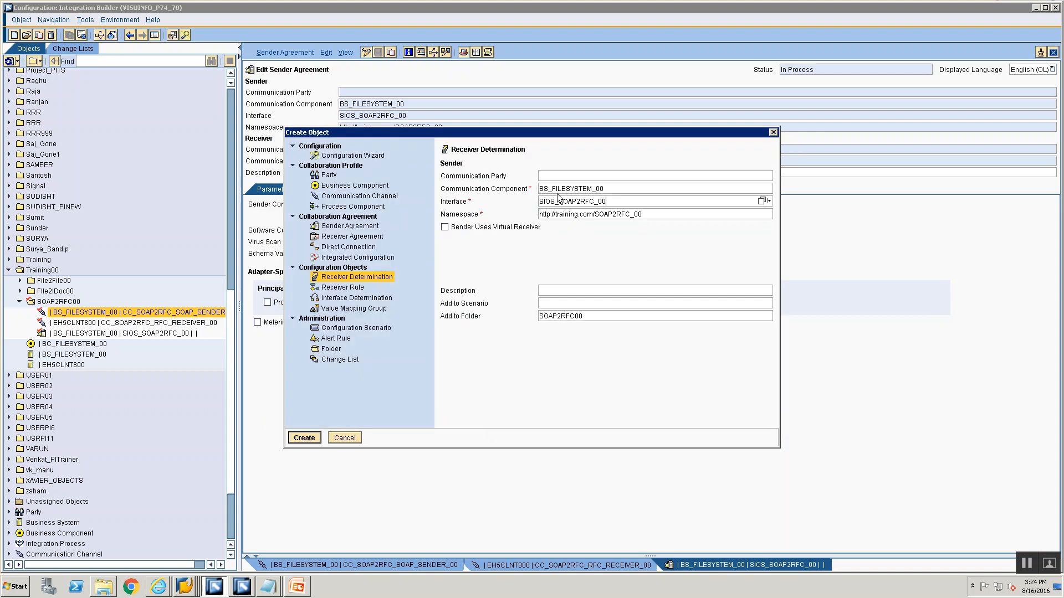
{"action": "left_click", "coordinate": [304, 438]}
Set the configured receiver's communication component to EH5CLNT800 in the receiver determination
{"action": "left_click", "coordinate": [873, 282]}
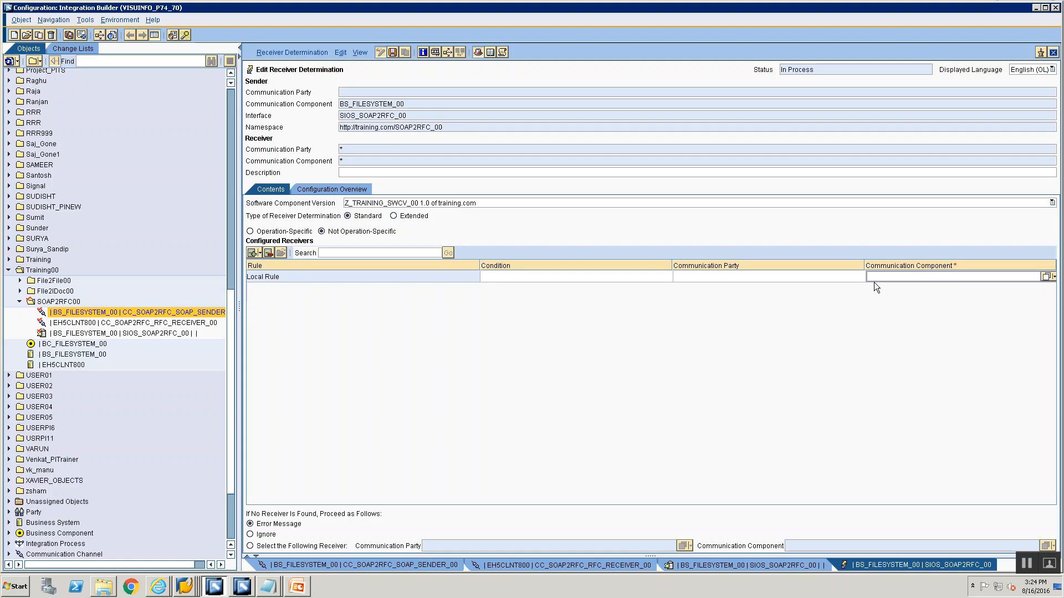
{"action": "type", "text": "EH5CLNT800"}
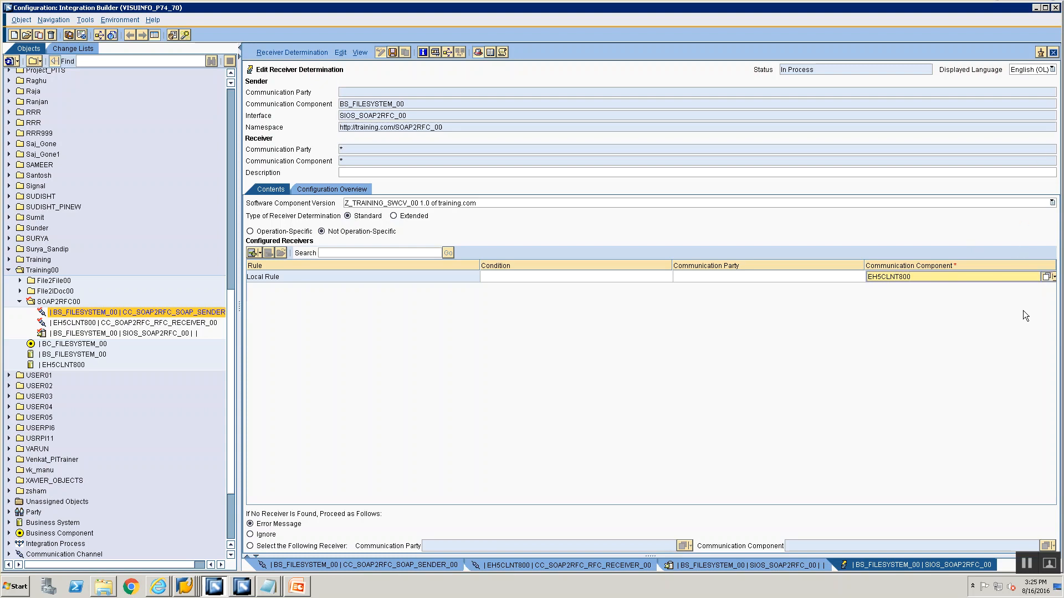
{"action": "left_click", "coordinate": [1046, 278]}
{"action": "left_click", "coordinate": [365, 262]}
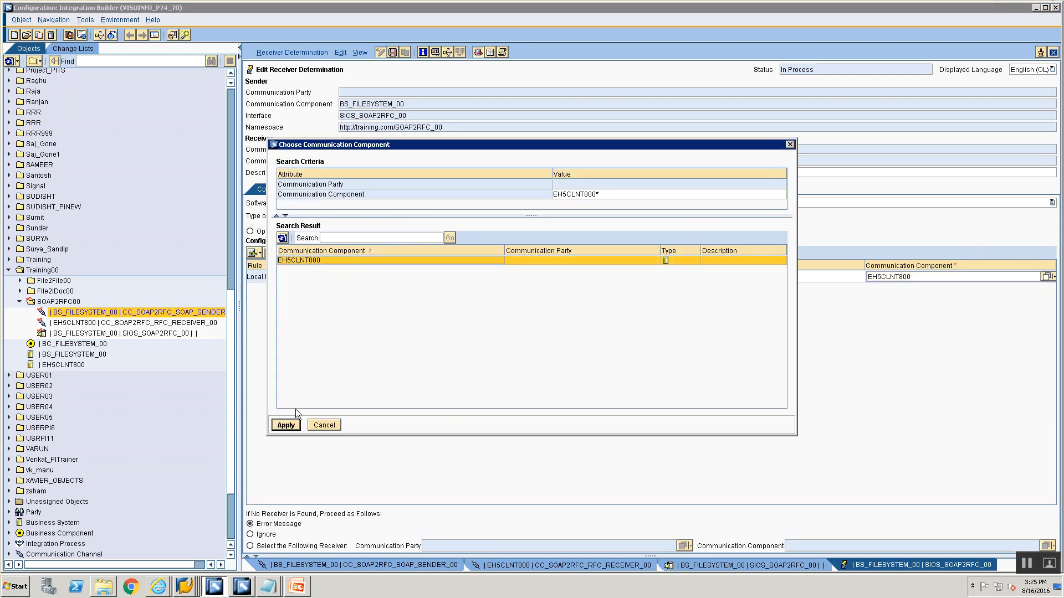
{"action": "left_click", "coordinate": [286, 425]}
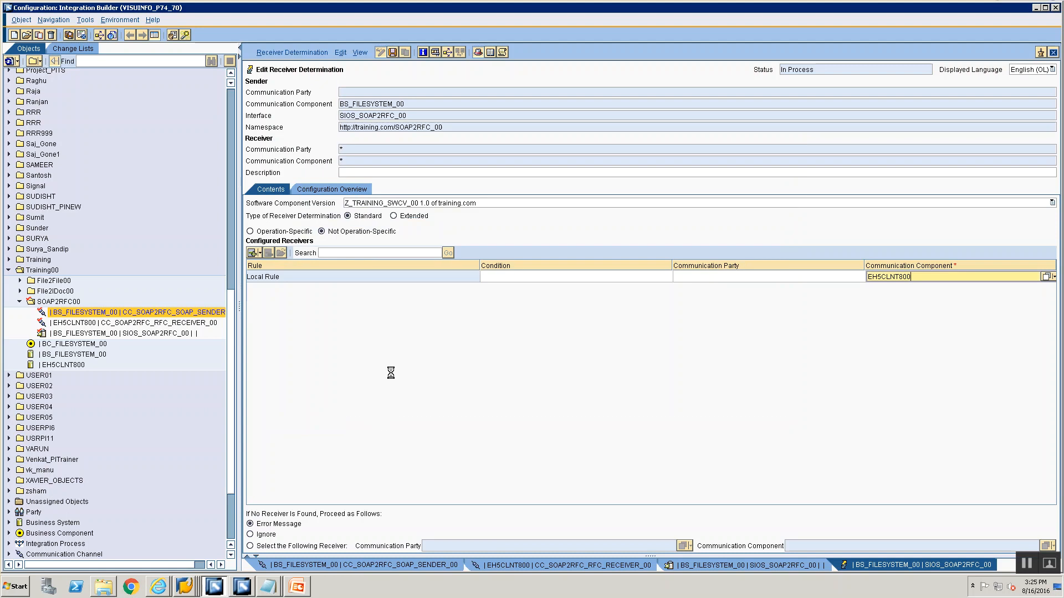
From the configuration overview, create an interface determination for receiver EH5CLNT800 using operation mapping OM_SOAP2RFC
{"action": "left_click", "coordinate": [316, 189]}
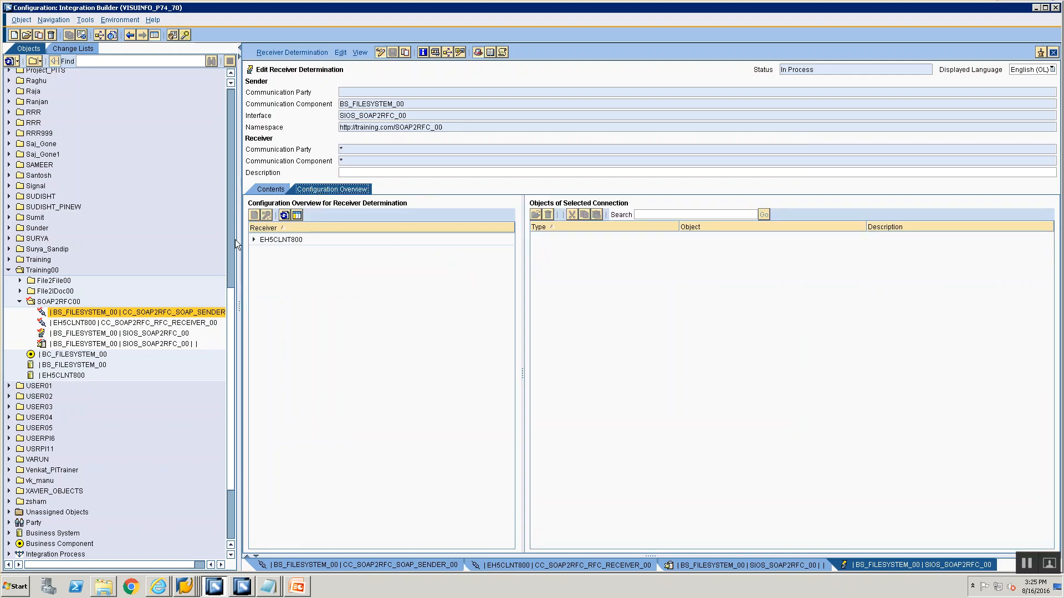
{"action": "left_click", "coordinate": [255, 239]}
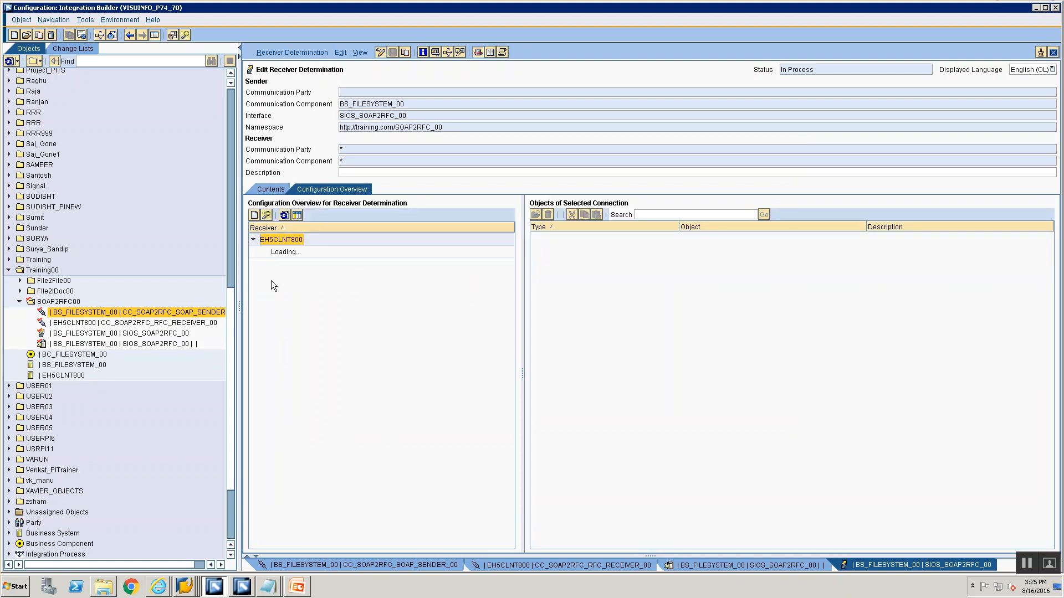
{"action": "left_click", "coordinate": [281, 252]}
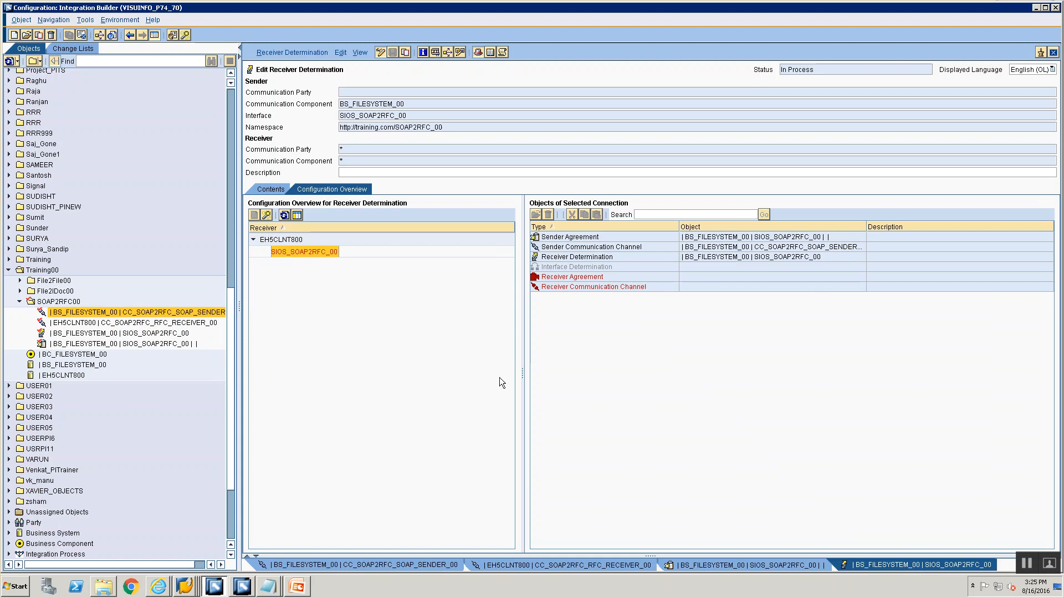
{"action": "left_click", "coordinate": [589, 267]}
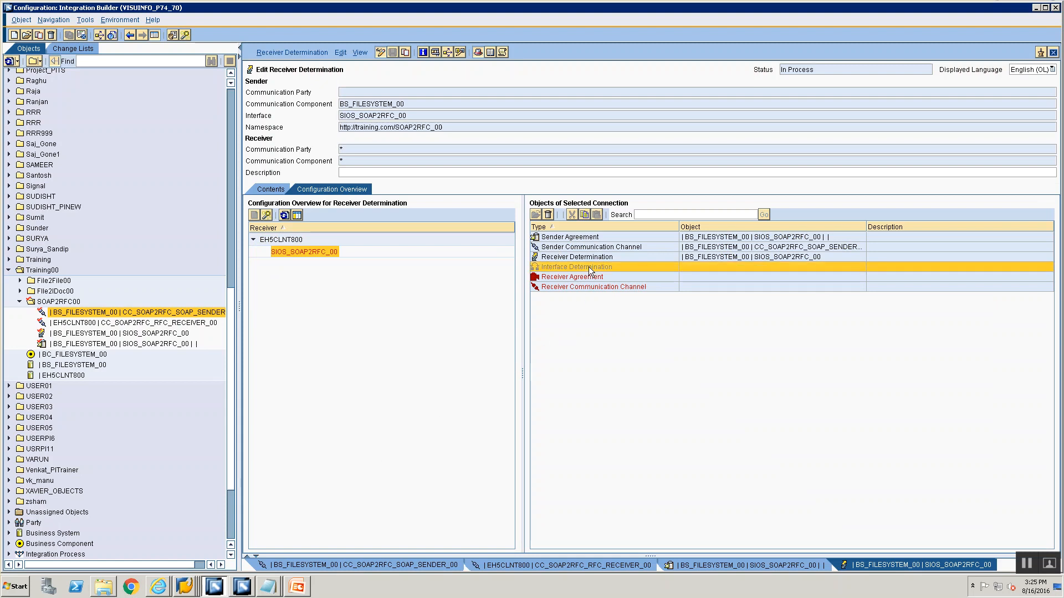
{"action": "right_click", "coordinate": [588, 267]}
{"action": "left_click", "coordinate": [606, 273]}
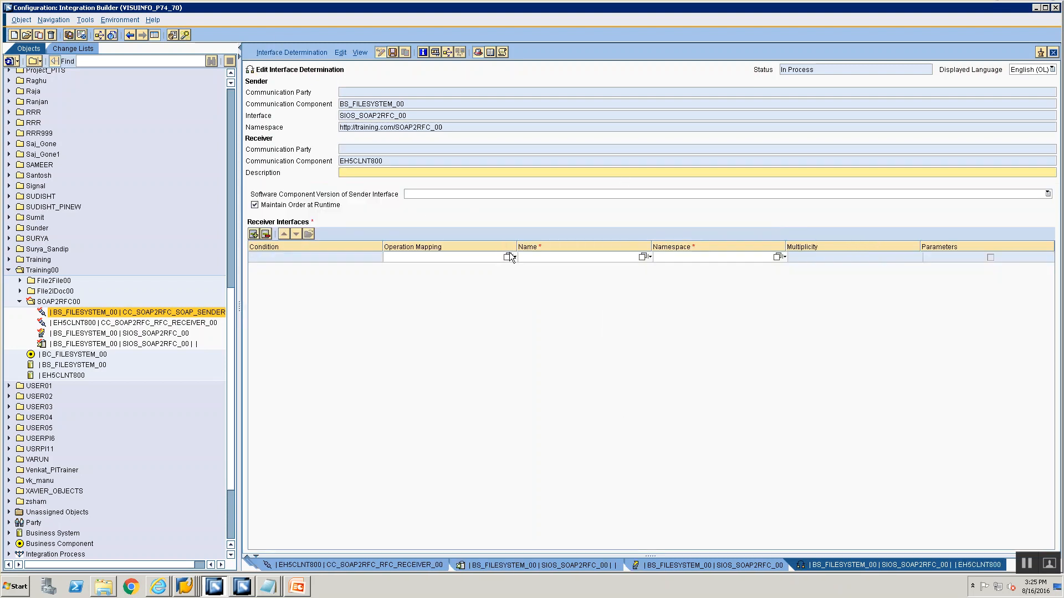
{"action": "left_click", "coordinate": [505, 257]}
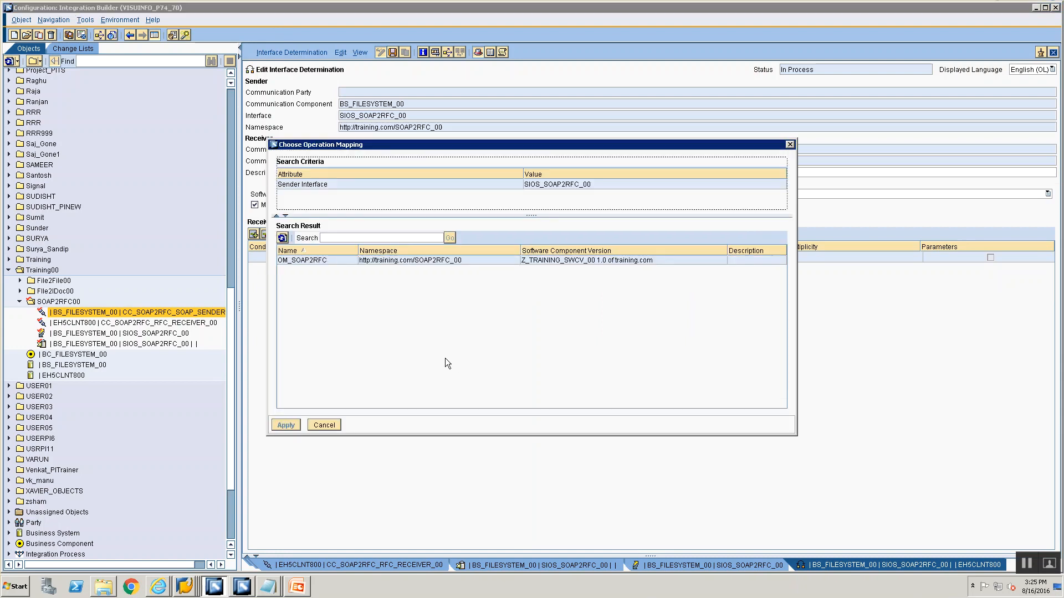
{"action": "left_click", "coordinate": [322, 260]}
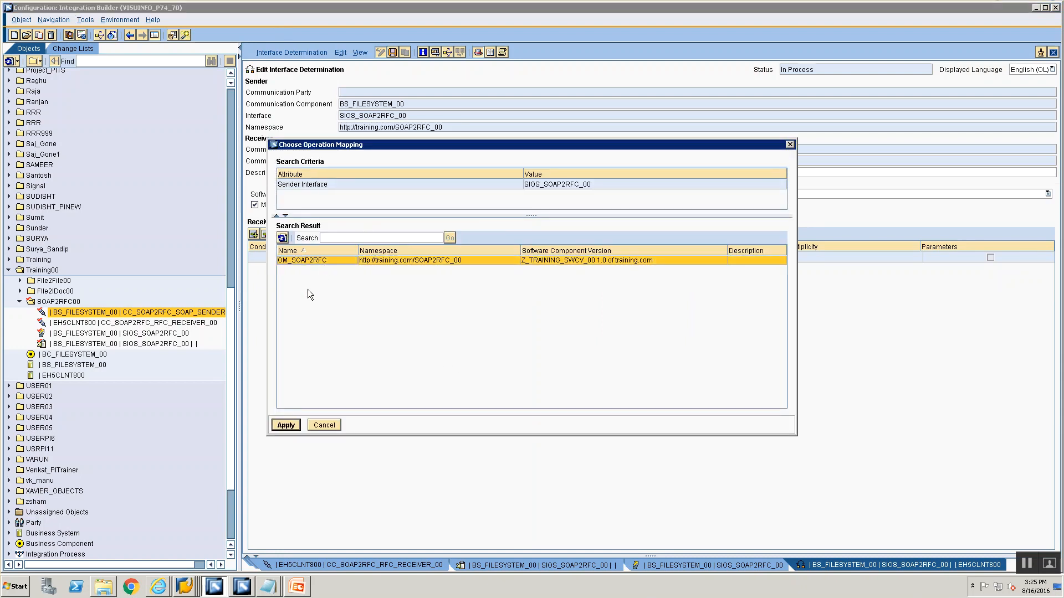
{"action": "left_click", "coordinate": [286, 425]}
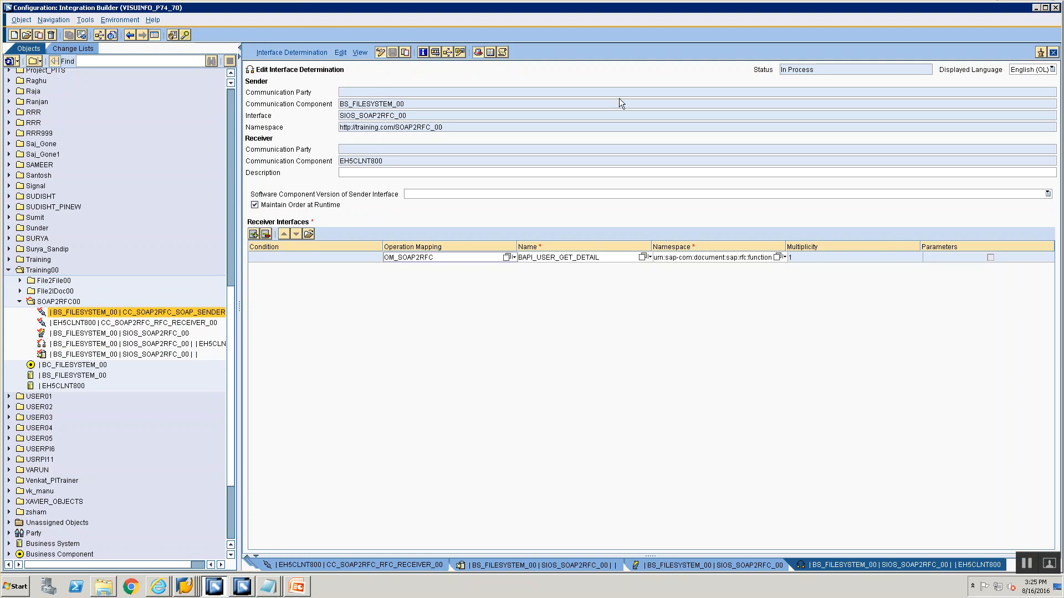
Refresh the configuration overview and create a receiver agreement for EH5CLNT800 with interface BAPI_USER_GET_DETAIL
{"action": "left_click", "coordinate": [1052, 53]}
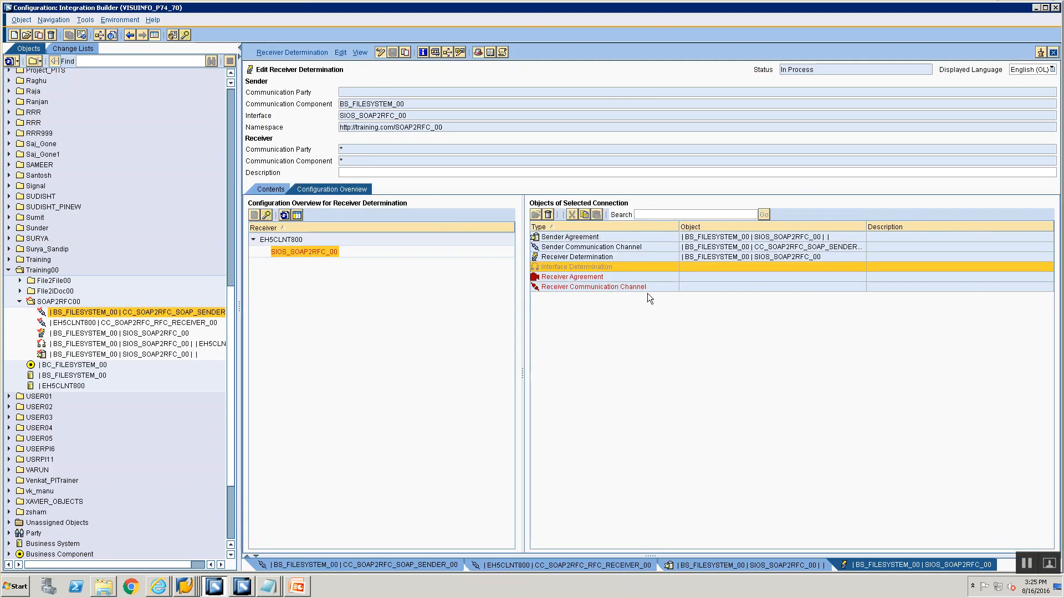
{"action": "left_click", "coordinate": [289, 218]}
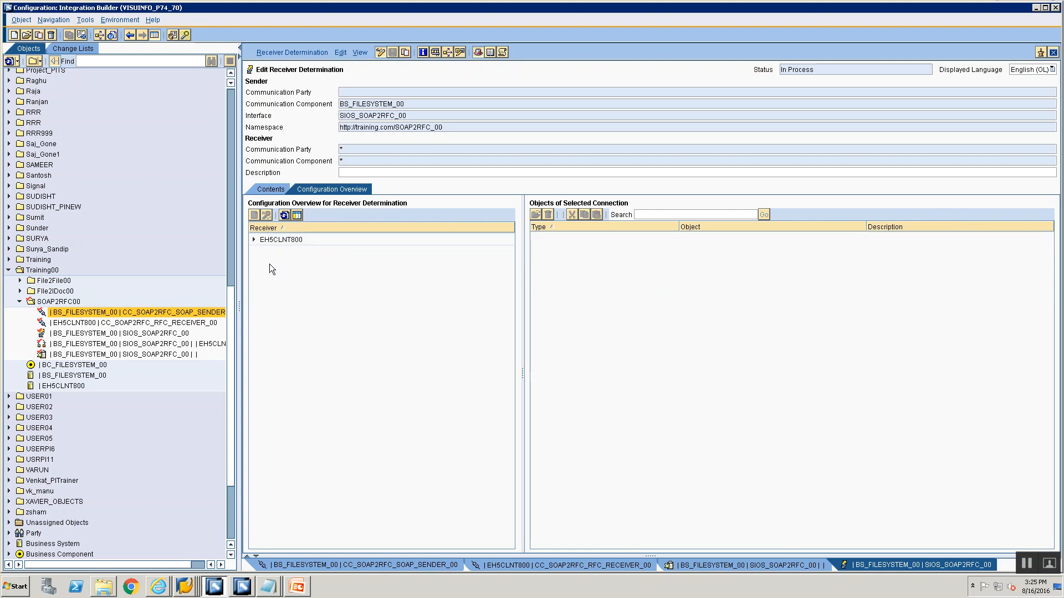
{"action": "left_click", "coordinate": [255, 242]}
{"action": "left_click", "coordinate": [275, 253]}
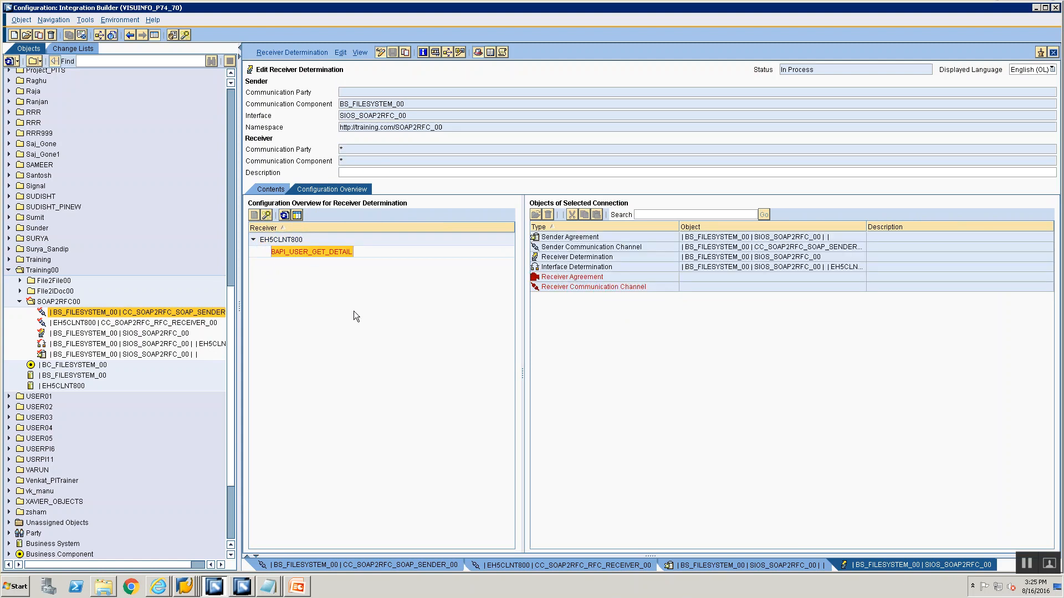
{"action": "left_click", "coordinate": [595, 280]}
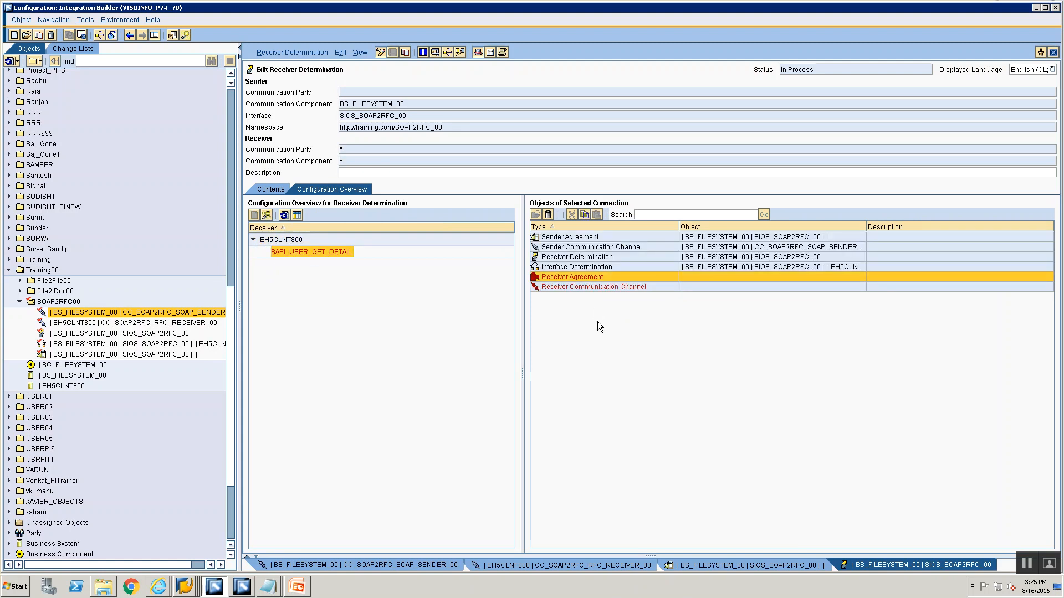
{"action": "right_click", "coordinate": [587, 278]}
{"action": "left_click", "coordinate": [595, 282]}
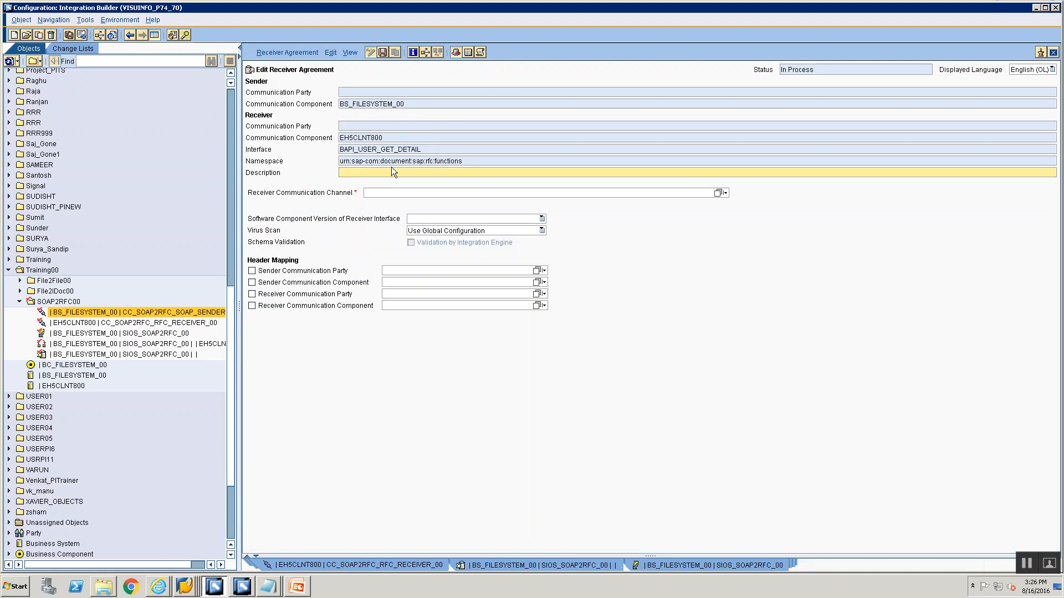
Assign the receiver communication channel CC_SOAP2RFC_RFC_RECEIVER_00 to the receiver agreement and save it
{"action": "left_click", "coordinate": [718, 194]}
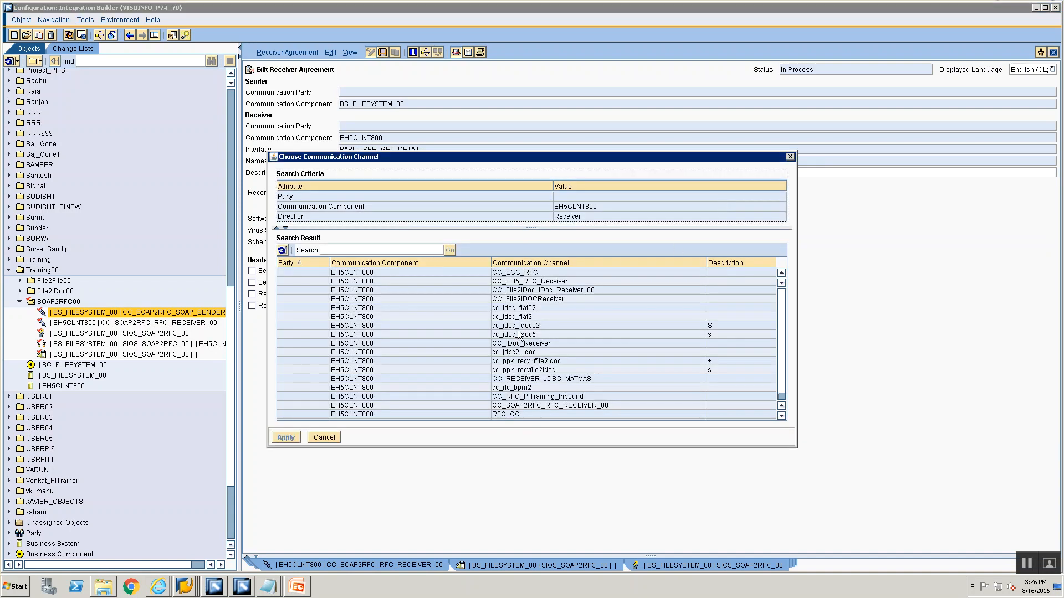
{"action": "scroll", "coordinate": [518, 335], "scroll_direction": "down", "scroll_amount": 1}
{"action": "left_click", "coordinate": [546, 399]}
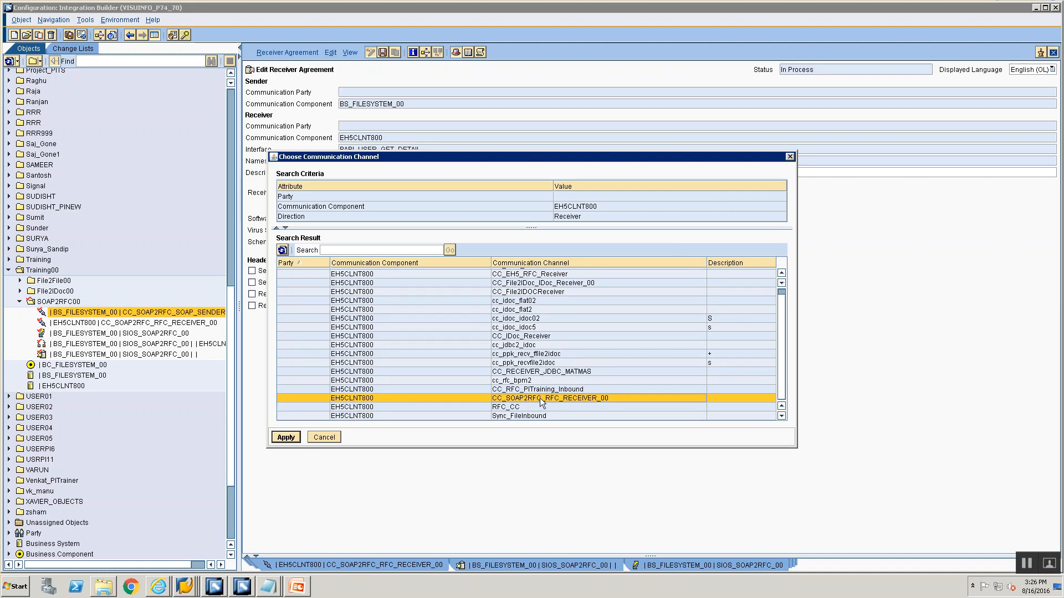
{"action": "left_click", "coordinate": [273, 440]}
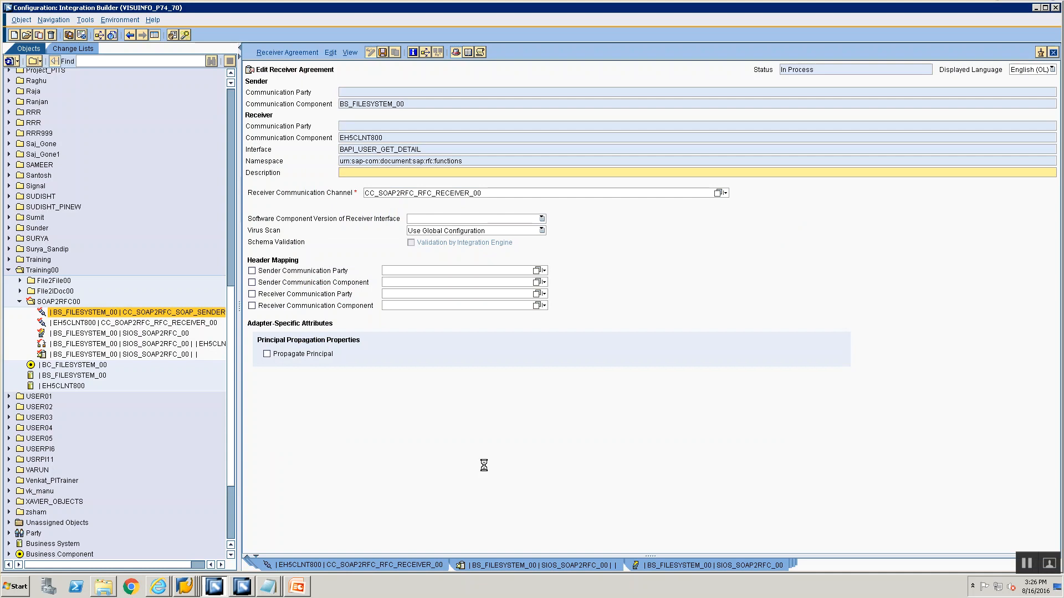
{"action": "key", "text": "ctrl+s"}
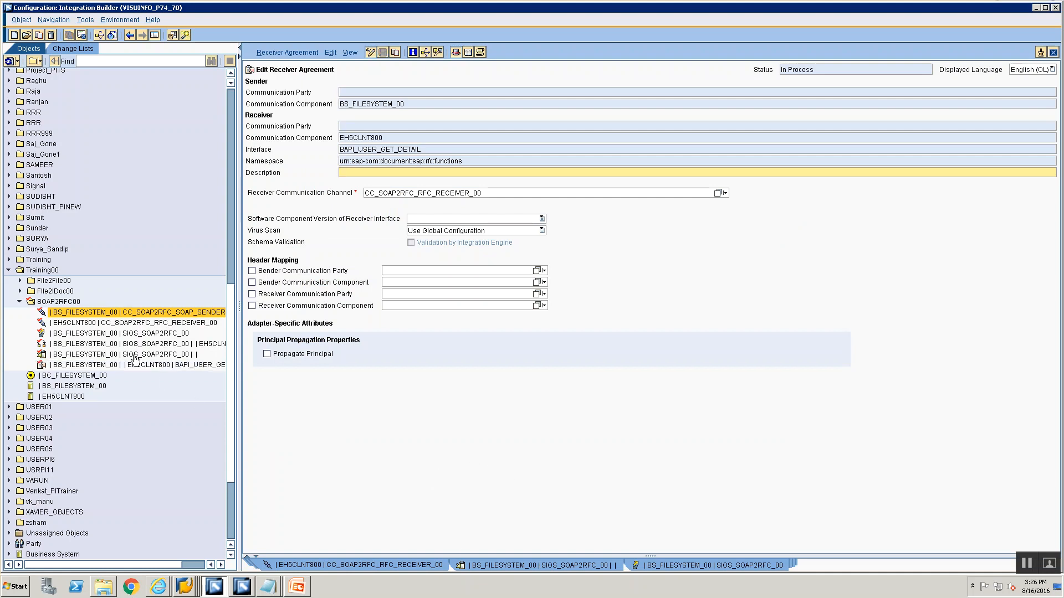
Open the receiver determination and examine the configuration overview objects for receiver EH5CLNT800
{"action": "double_click", "coordinate": [112, 335]}
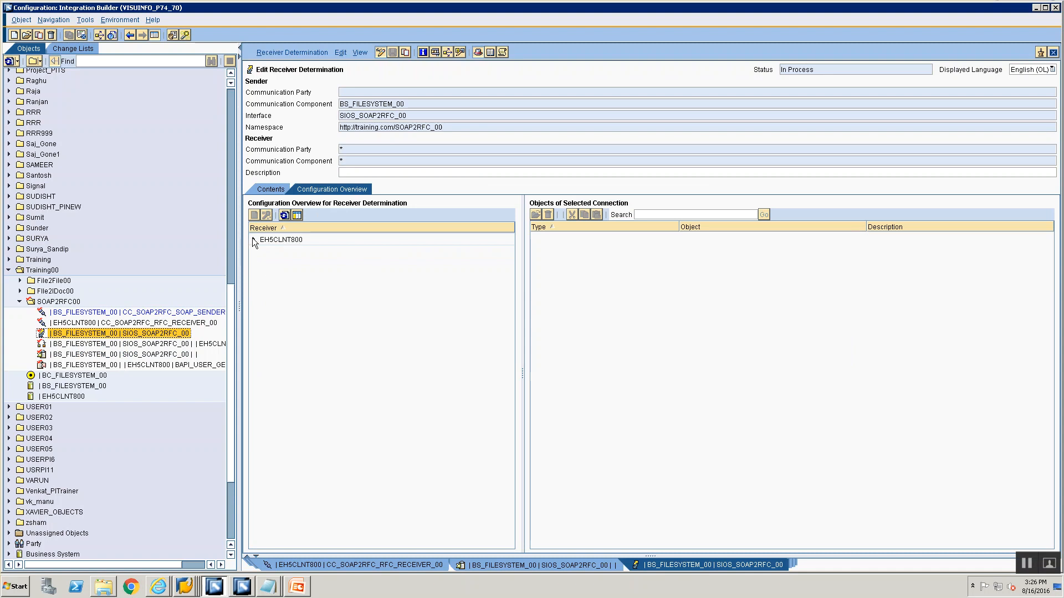
{"action": "left_click", "coordinate": [253, 240]}
{"action": "left_click", "coordinate": [294, 252]}
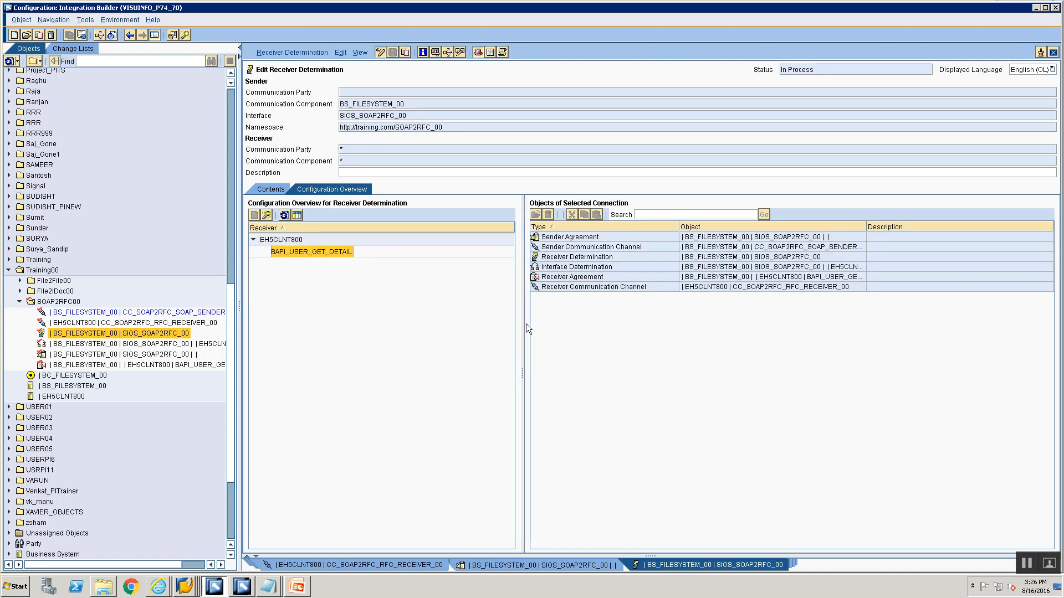
Activate the standard change list containing all the SOAP2RFC00 configuration objects
{"action": "left_click", "coordinate": [67, 50]}
{"action": "left_click", "coordinate": [20, 158]}
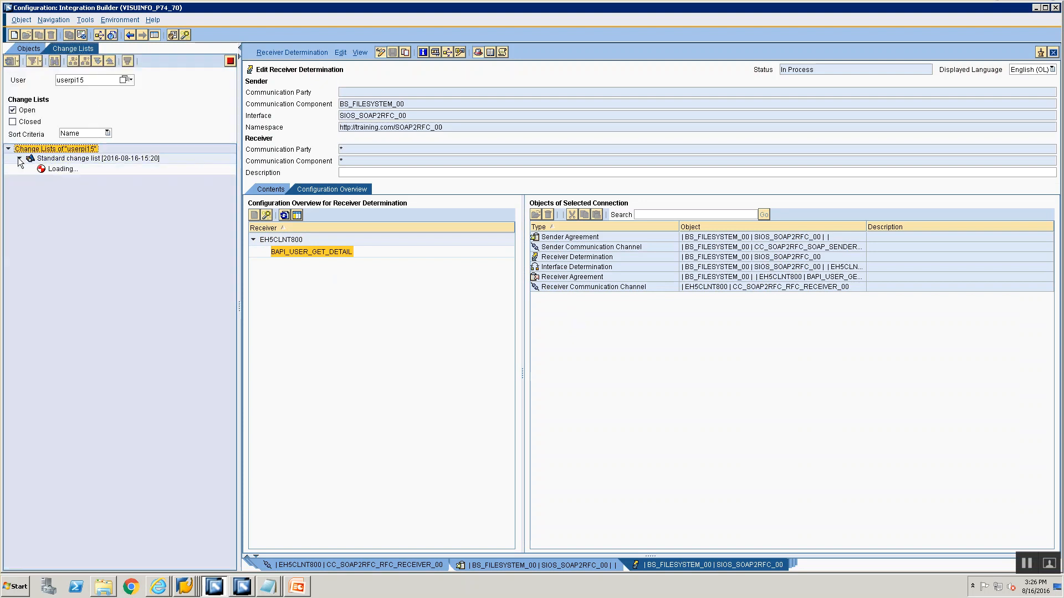
{"action": "left_click", "coordinate": [58, 160]}
{"action": "right_click", "coordinate": [58, 161]}
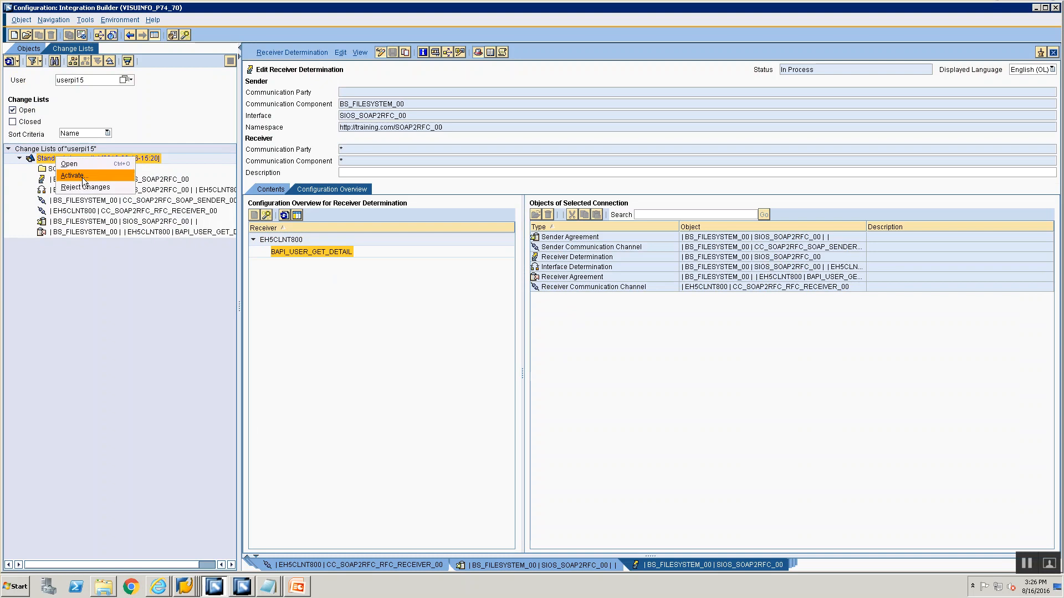
{"action": "left_click", "coordinate": [82, 178]}
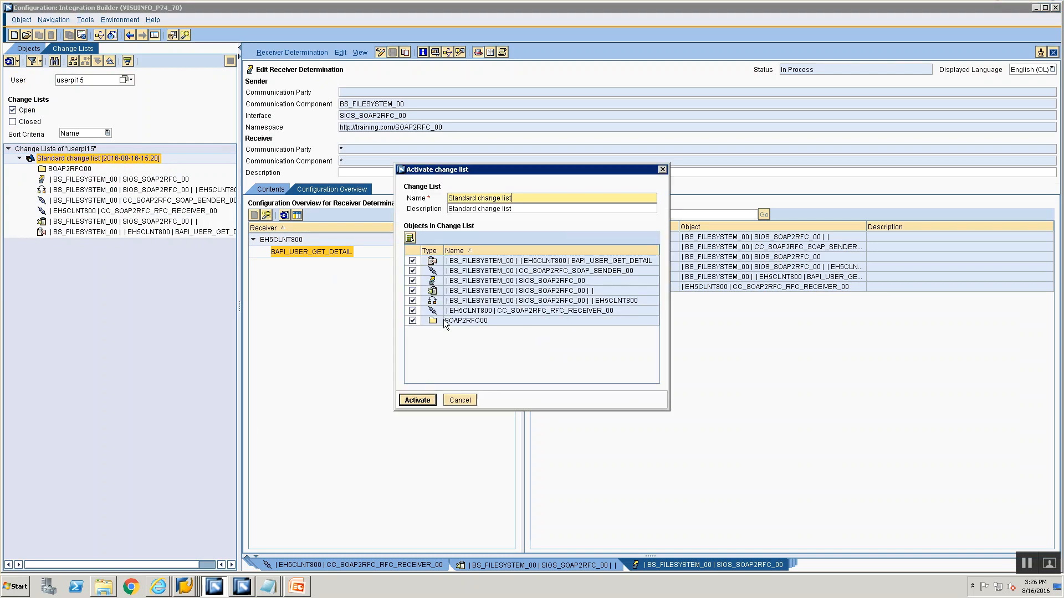
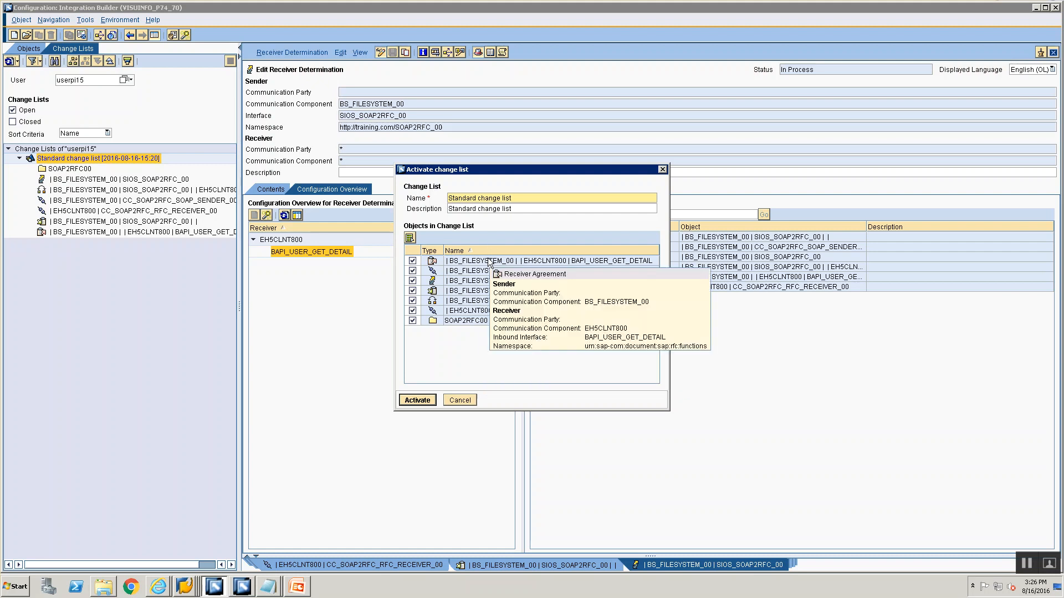
Confirm activation of the standard change list and close all open object editor tabs
{"action": "left_click", "coordinate": [418, 393]}
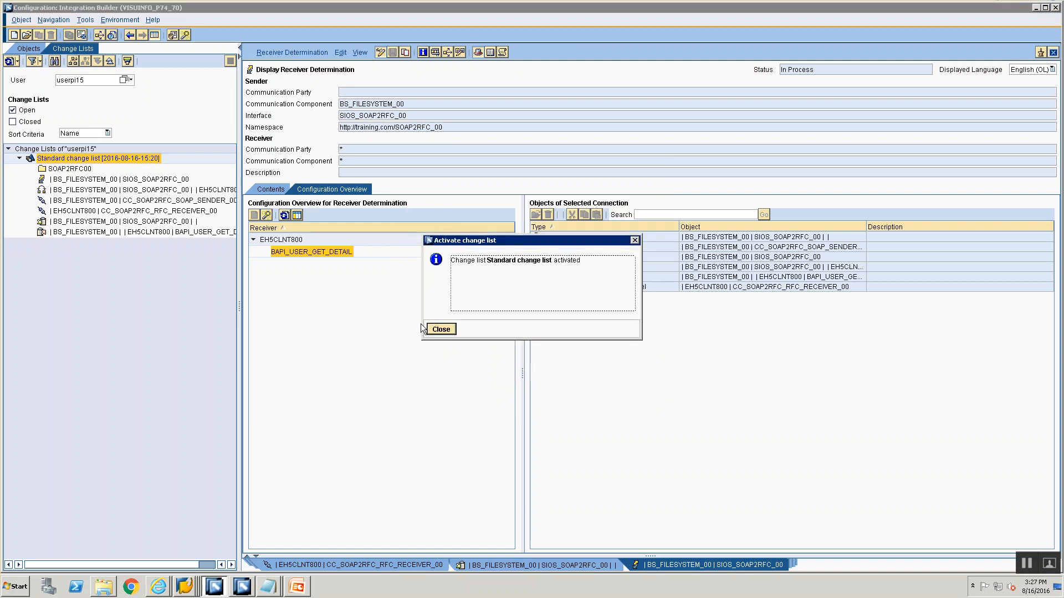
{"action": "left_click", "coordinate": [431, 330]}
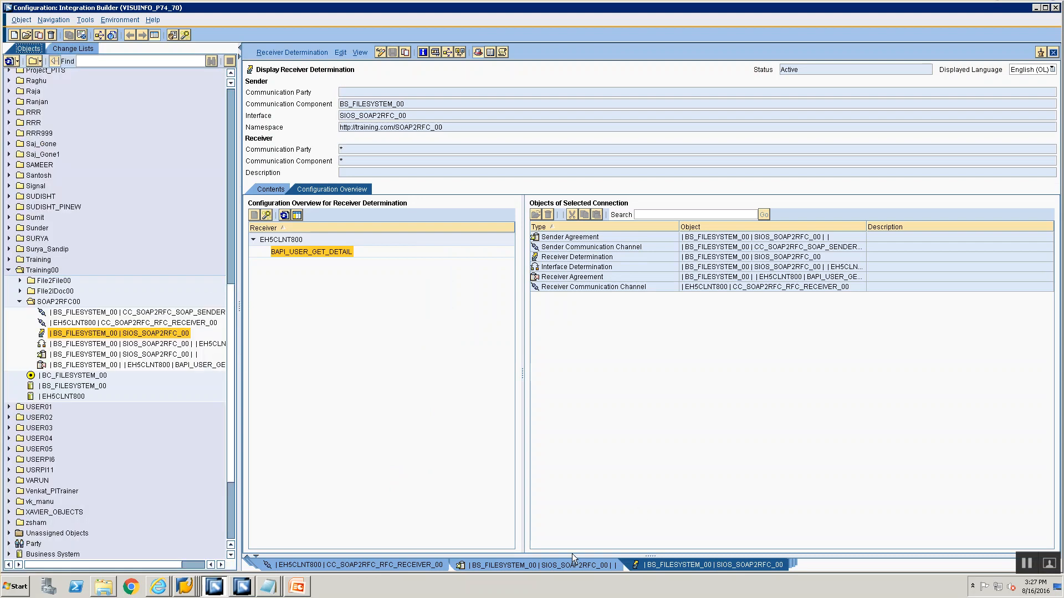
{"action": "right_click", "coordinate": [567, 566]}
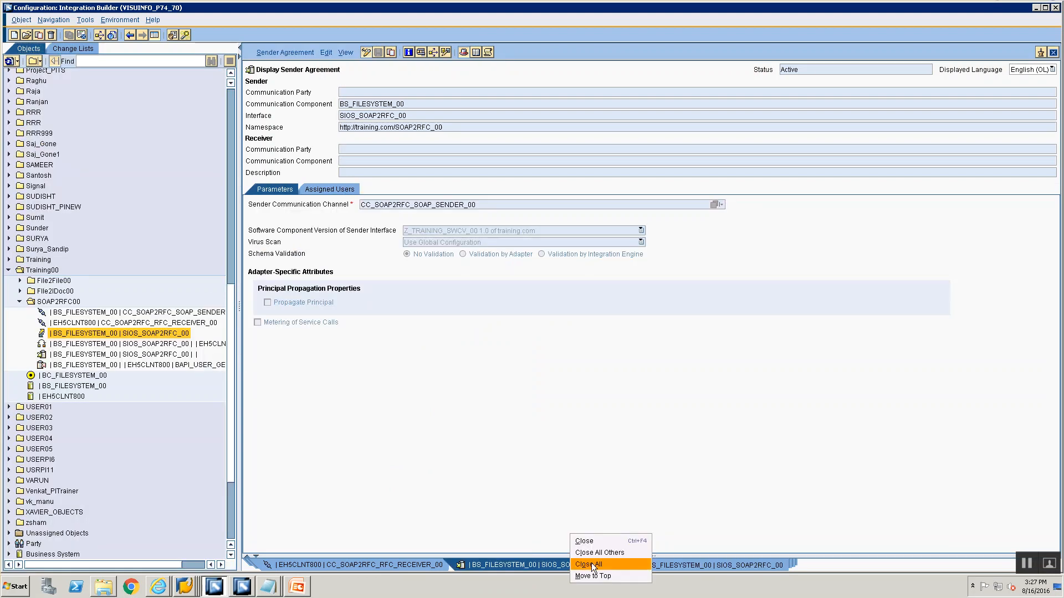
{"action": "left_click", "coordinate": [591, 564]}
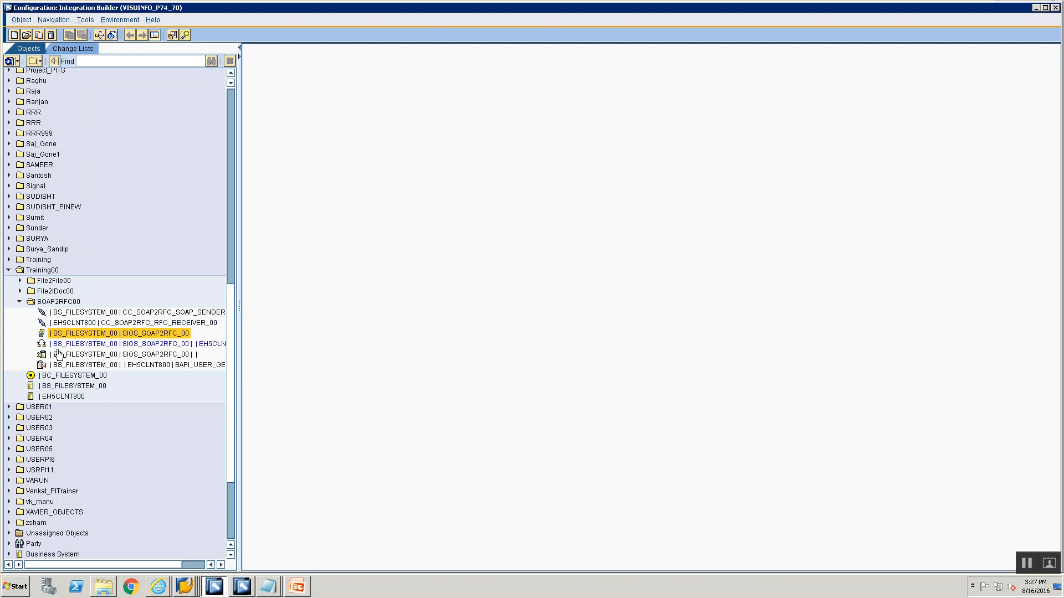
Open the sender agreement BS_FILESYSTEM_00 | SIOS_SOAP2RFC_00 and display its WSDL
{"action": "mouse_move", "coordinate": [61, 349]}
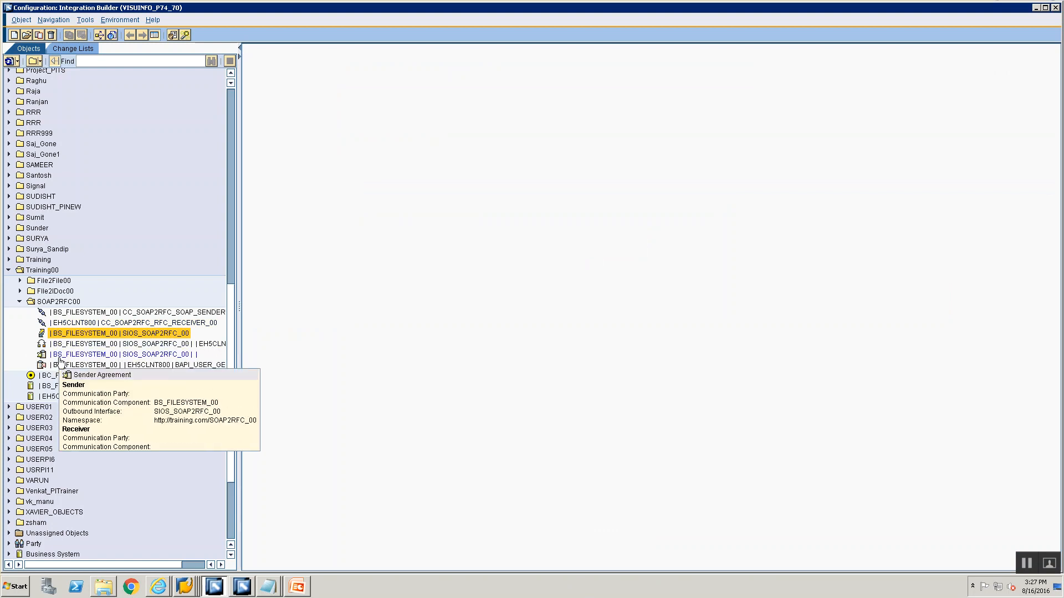
{"action": "left_click", "coordinate": [60, 357]}
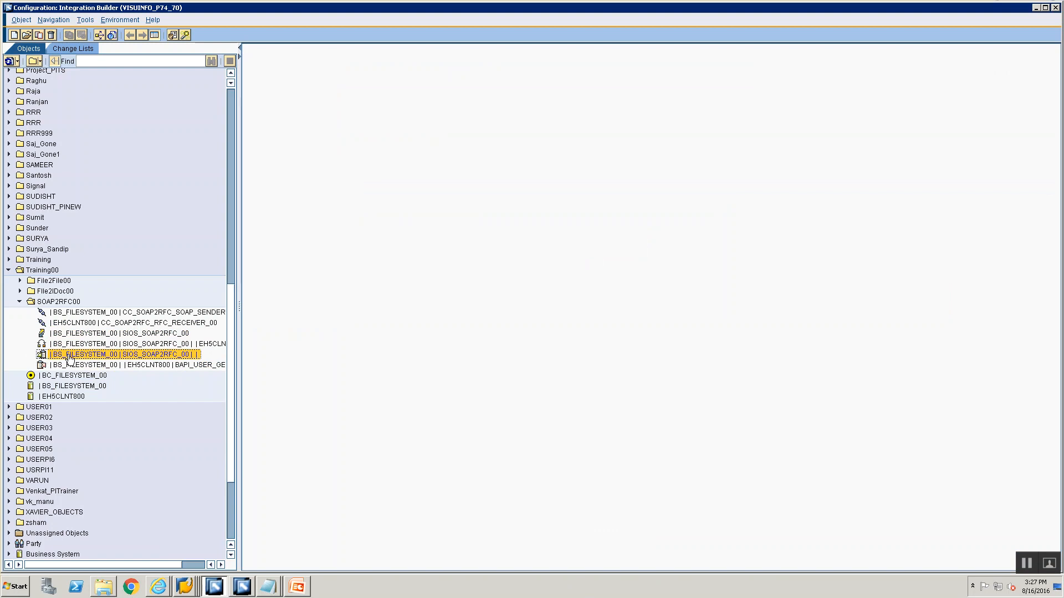
{"action": "double_click", "coordinate": [71, 356]}
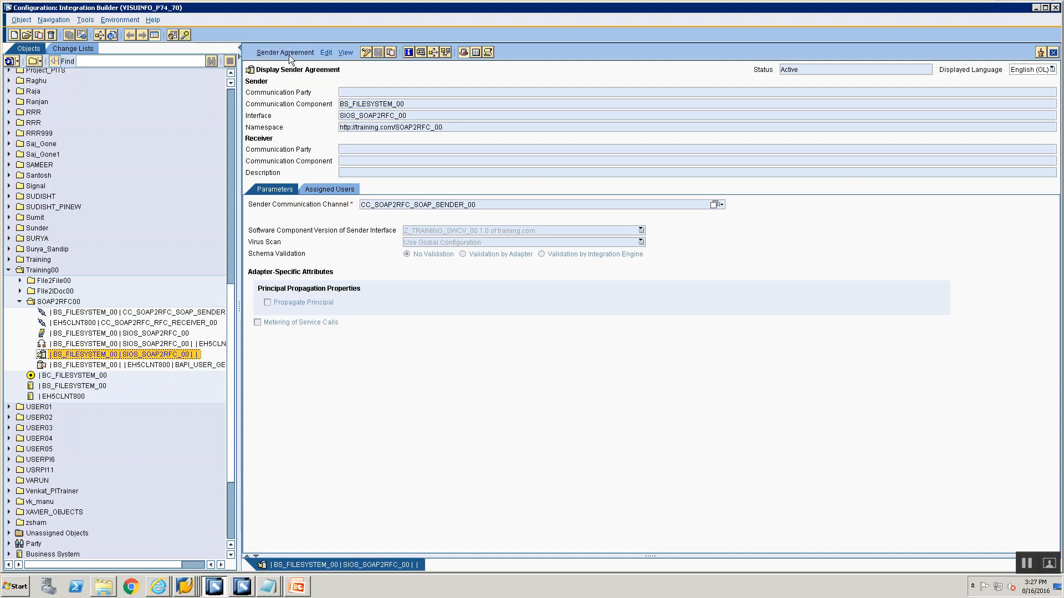
{"action": "left_click", "coordinate": [289, 53]}
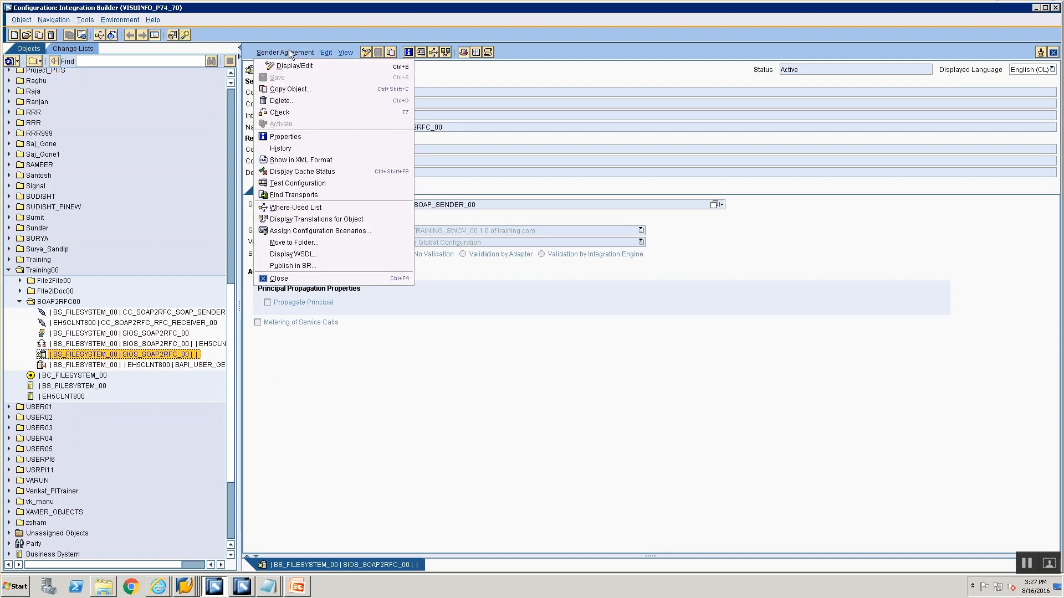
{"action": "left_click", "coordinate": [336, 256]}
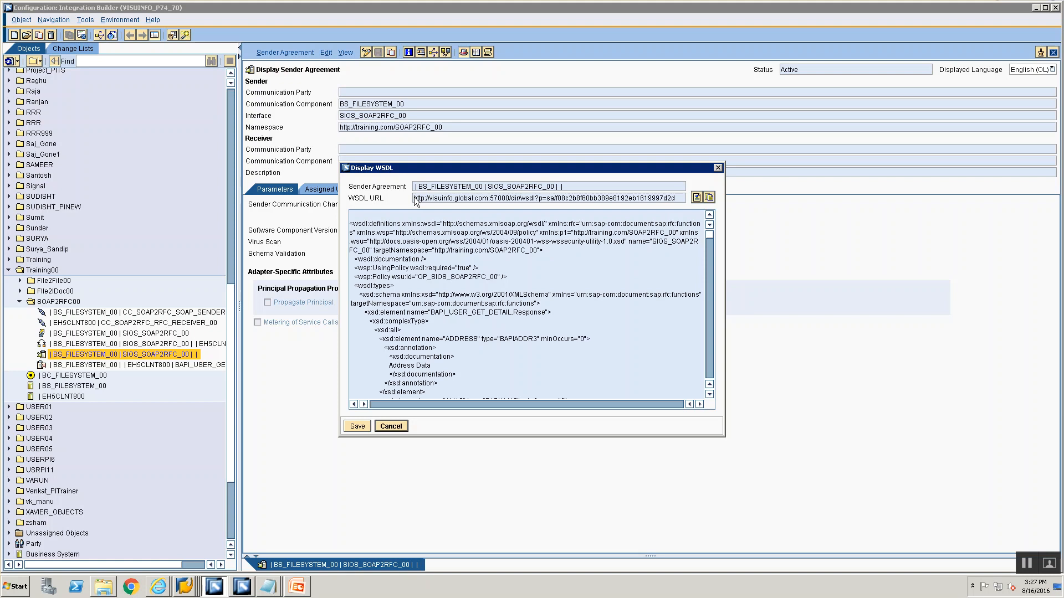
Copy the WSDL URL into a new Notepad document
{"action": "left_click_drag", "start_coordinate": [415, 198], "coordinate": [677, 200]}
{"action": "key", "text": "ctrl+c"}
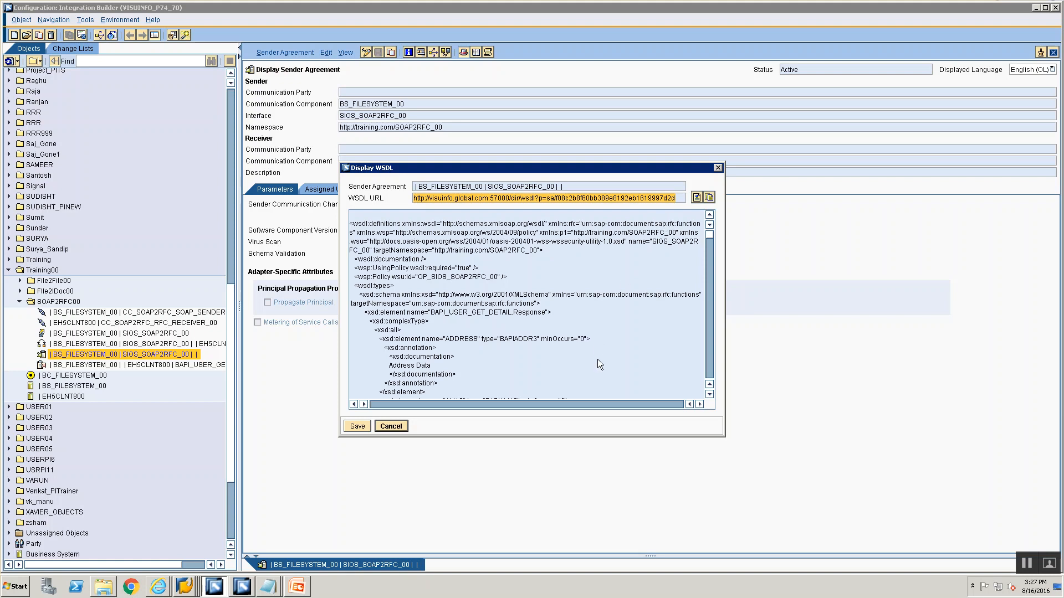
{"action": "key", "text": "super+r"}
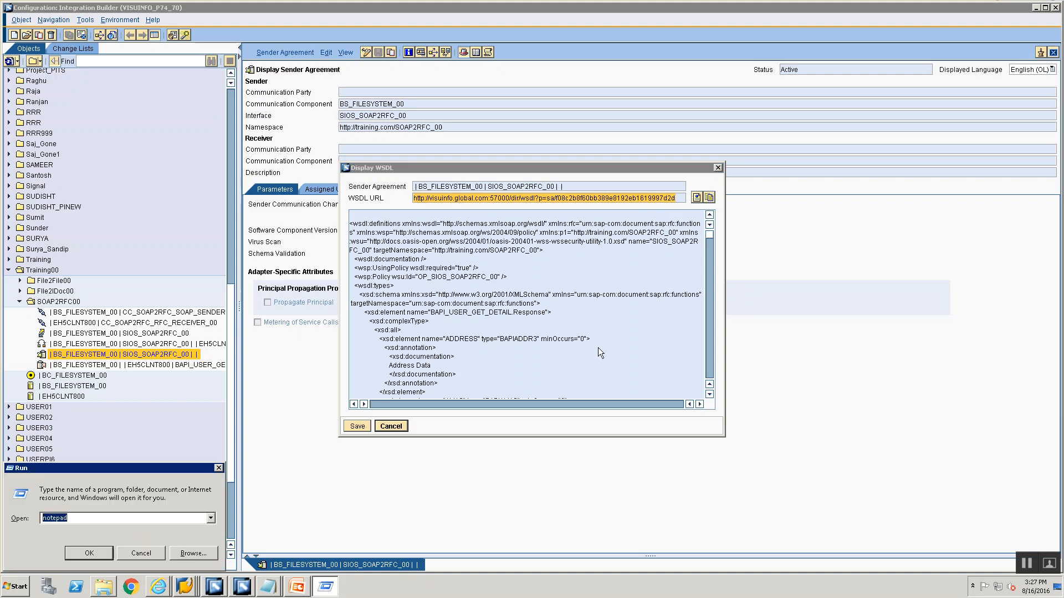
{"action": "key", "text": "Return"}
{"action": "key", "text": "ctrl+v"}
{"action": "key", "text": "alt+Tab"}
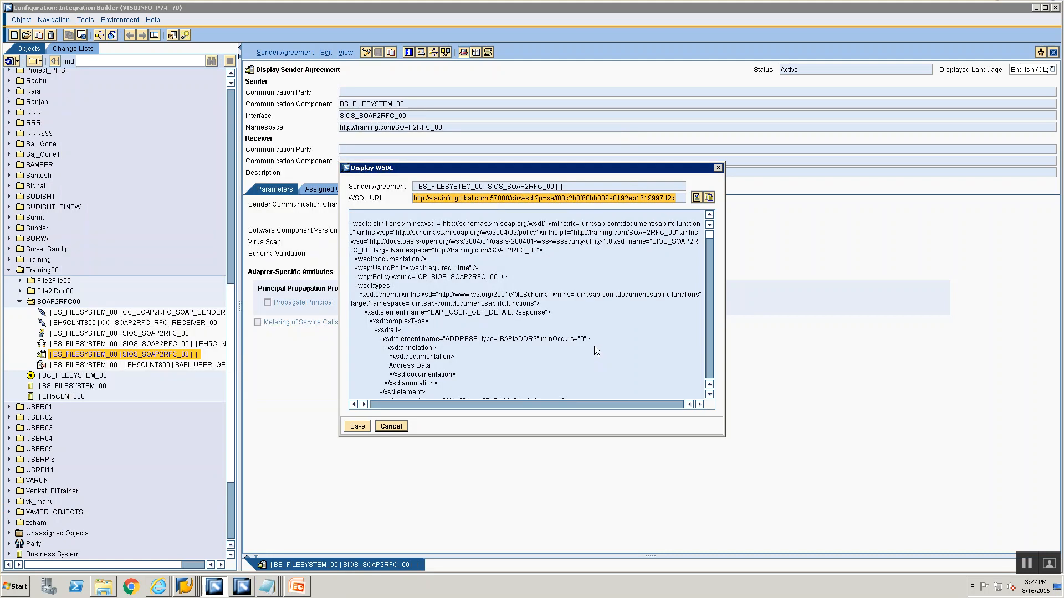
Copy the entire WSDL content and paste it into another new Notepad document
{"action": "left_click", "coordinate": [434, 237]}
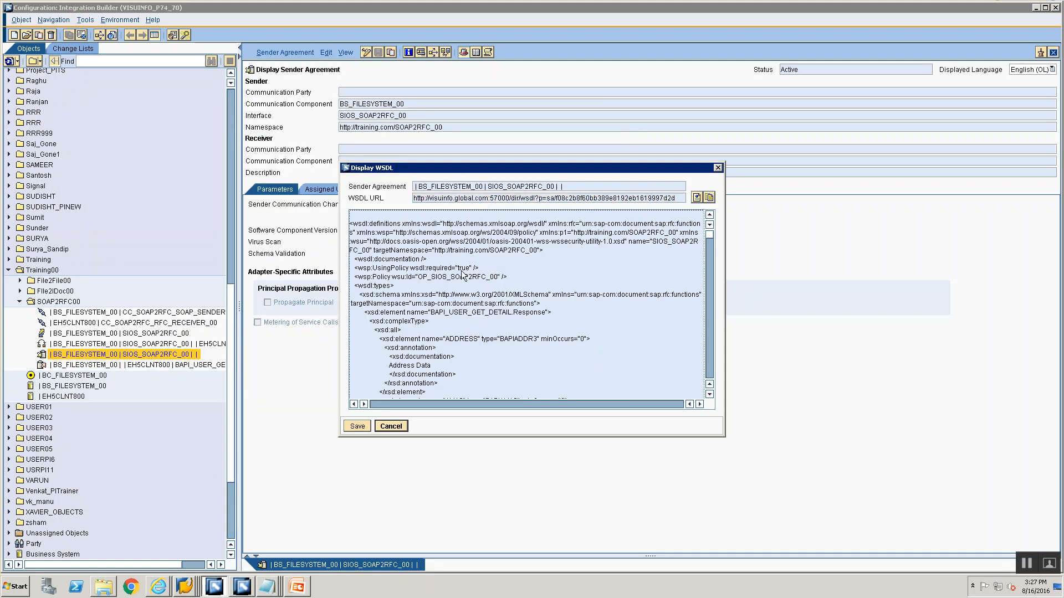
{"action": "key", "text": "ctrl+a"}
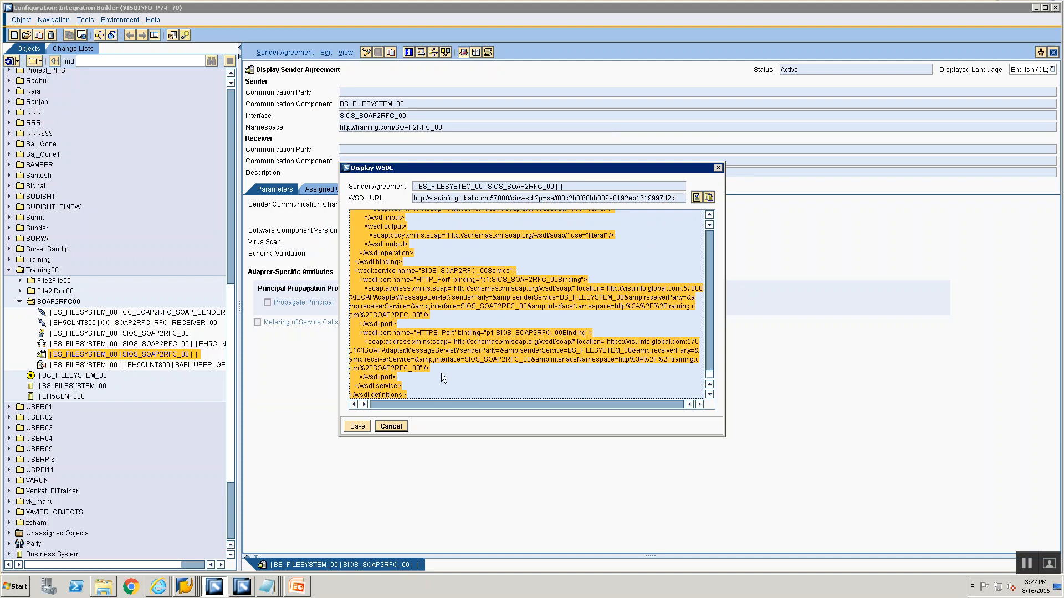
{"action": "key", "text": "super+r"}
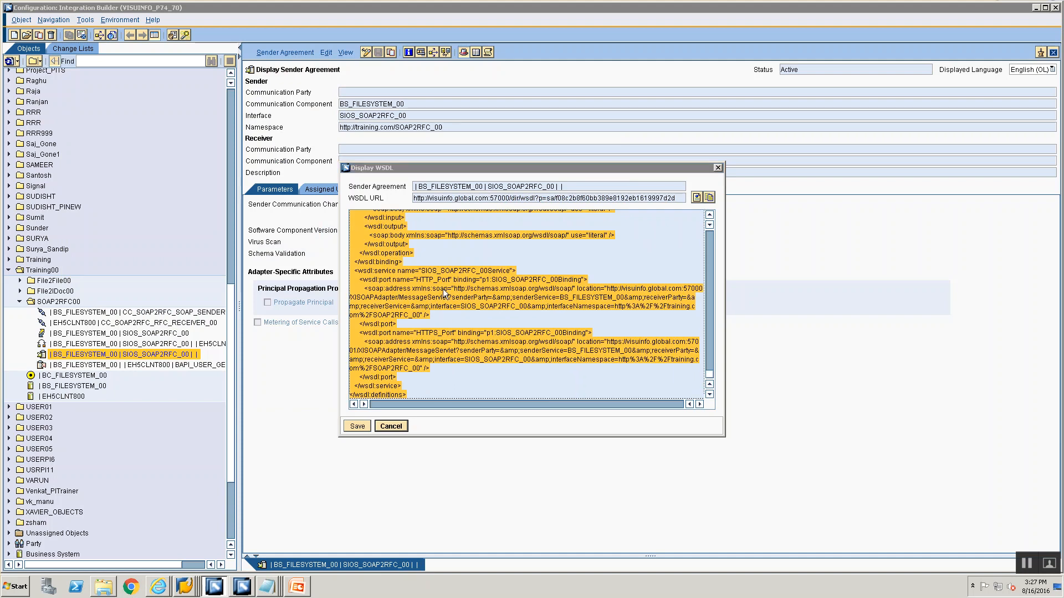
{"action": "type", "text": "wi"}
{"action": "key", "text": "Return"}
{"action": "key", "text": "super+r"}
{"action": "key", "text": "Return"}
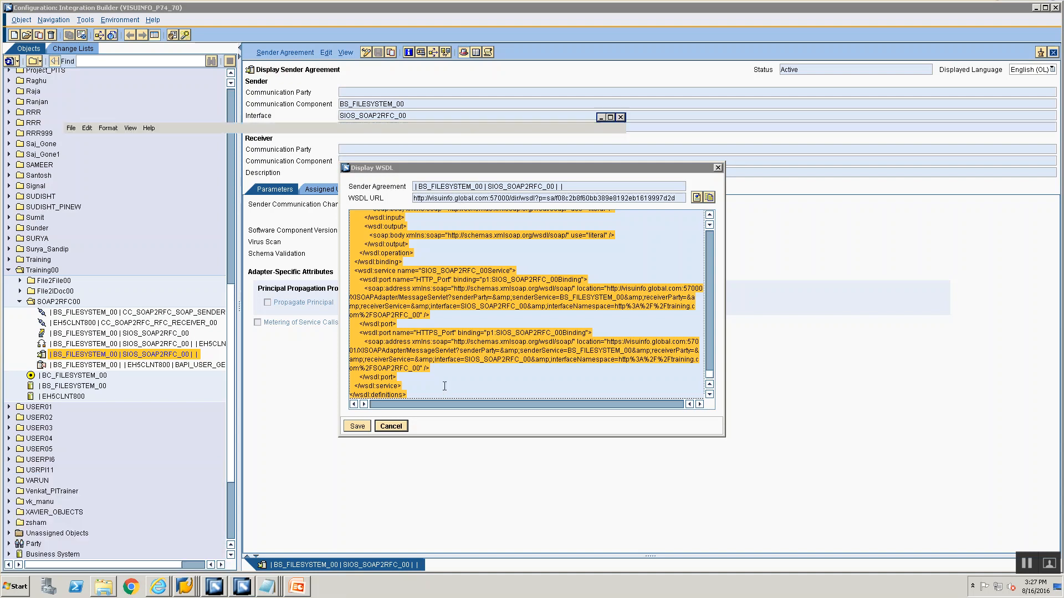
{"action": "key", "text": "ctrl+v"}
Save the pasted WSDL as SOAP2RFC.wsdl in the Training folder and close that Notepad window
{"action": "key", "text": "ctrl+s"}
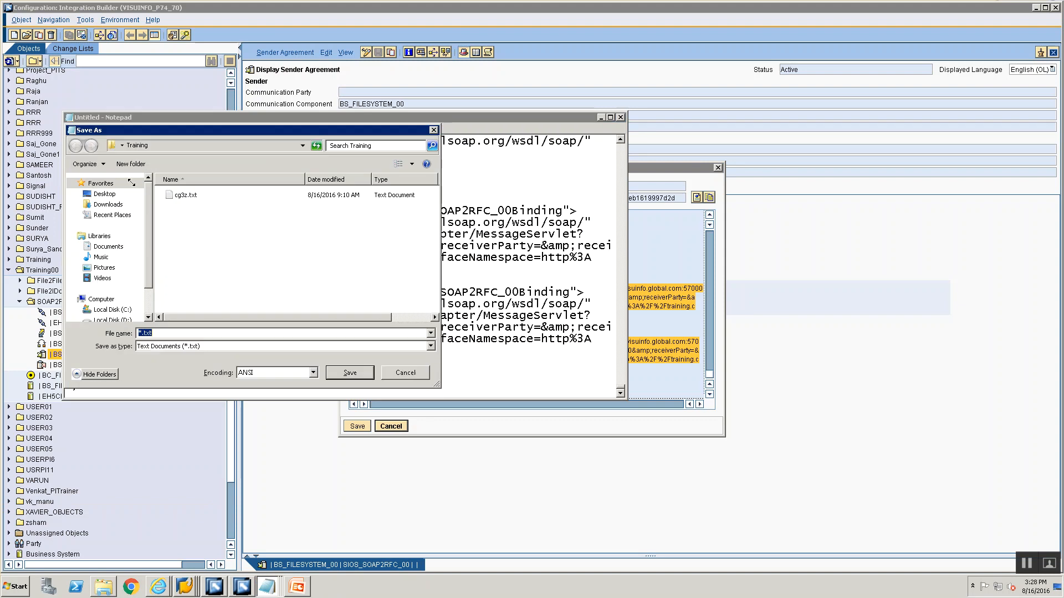
{"action": "type", "text": "SOAP2RFC.ws"}
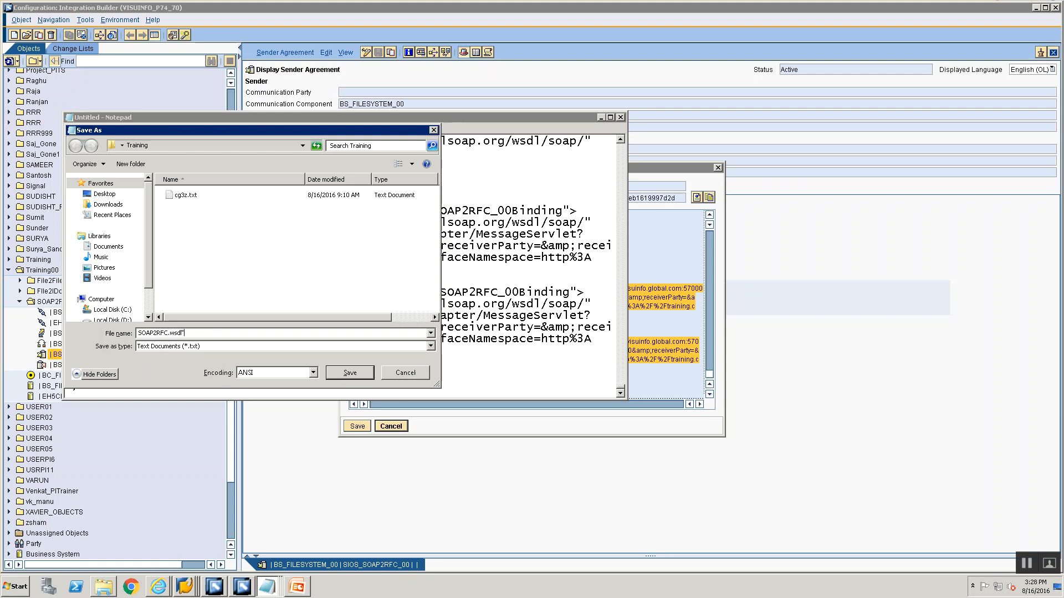
{"action": "type", "text": "dl\""}
{"action": "key", "text": "Return"}
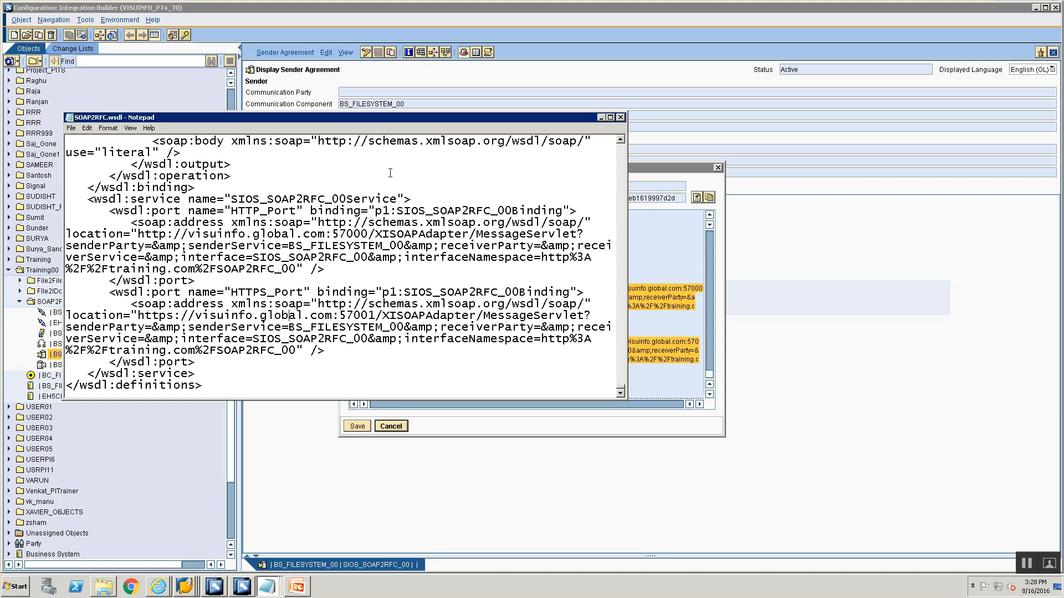
{"action": "left_click", "coordinate": [621, 118]}
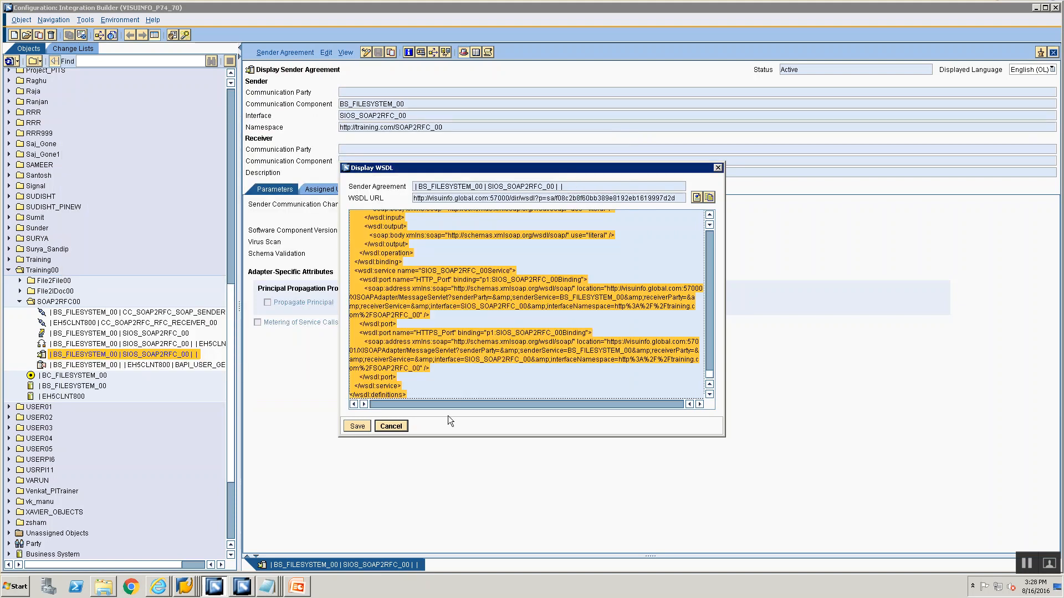
Reopen the sender agreement's WSDL display and compare its URL and content with the Notepad copy
{"action": "left_click", "coordinate": [391, 426]}
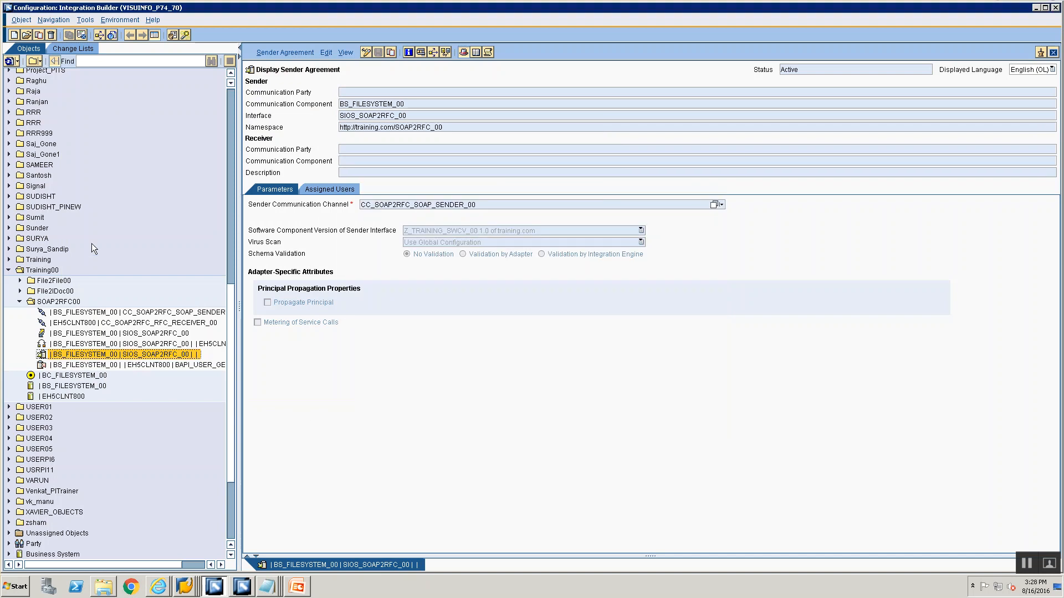
{"action": "left_click", "coordinate": [1052, 53]}
{"action": "double_click", "coordinate": [79, 355]}
{"action": "left_click", "coordinate": [287, 52]}
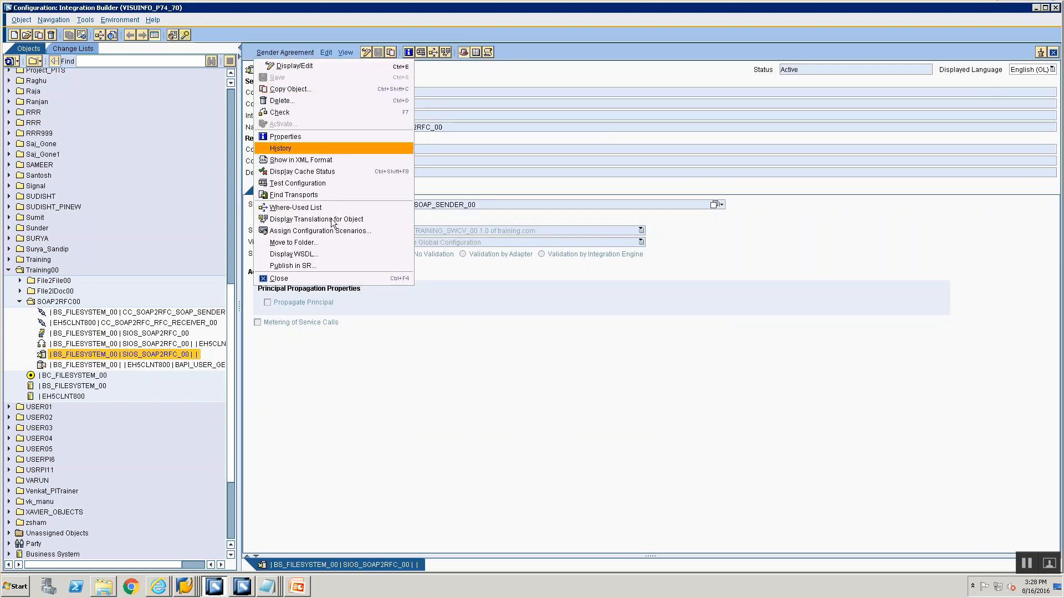
{"action": "left_click", "coordinate": [336, 253]}
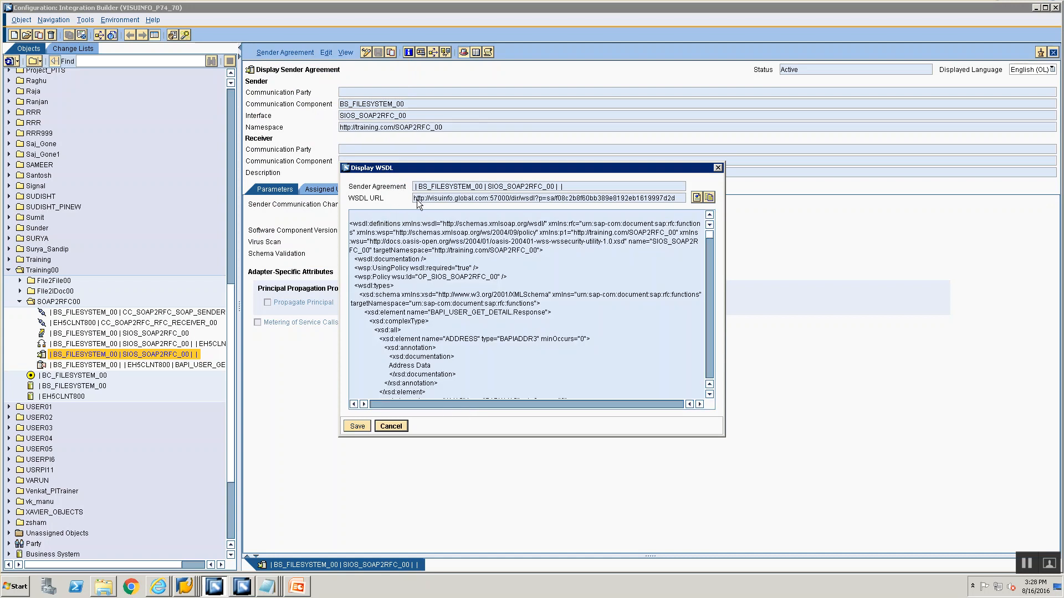
{"action": "left_click_drag", "start_coordinate": [416, 200], "coordinate": [650, 224]}
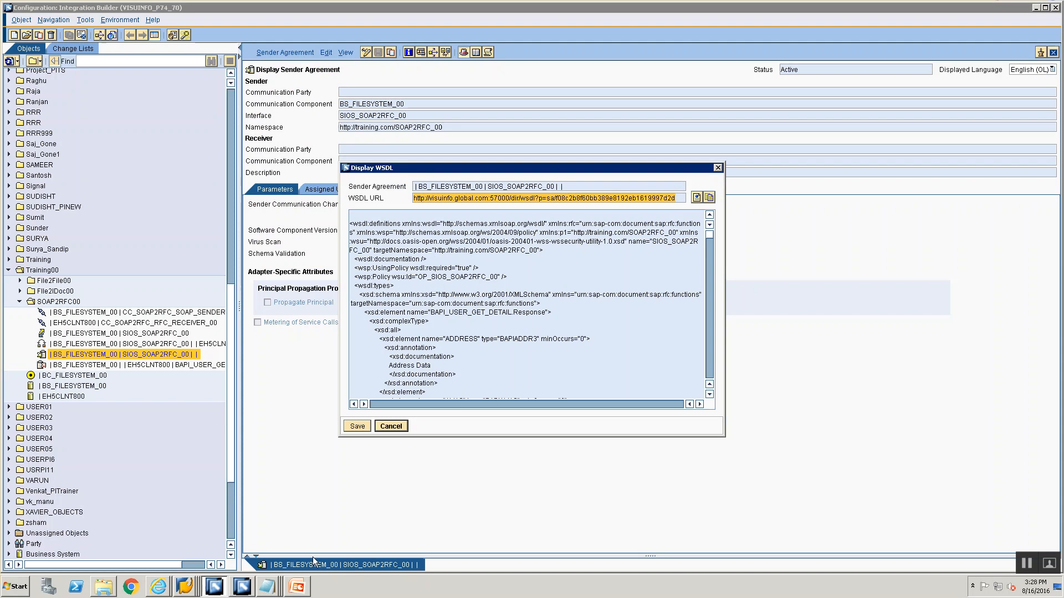
{"action": "mouse_move", "coordinate": [268, 586]}
{"action": "left_click", "coordinate": [266, 560]}
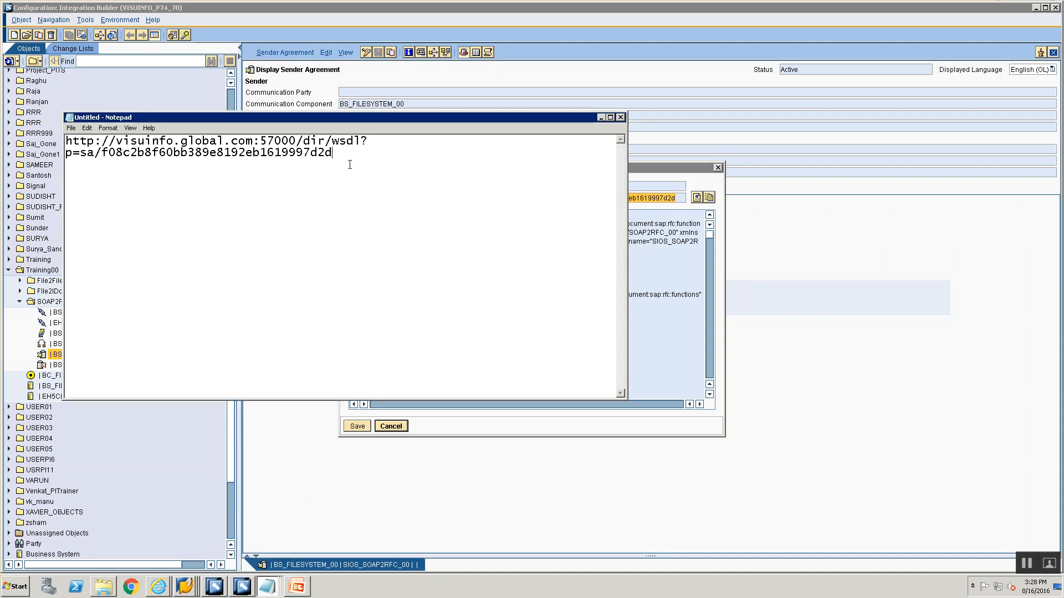
{"action": "left_click", "coordinate": [636, 345]}
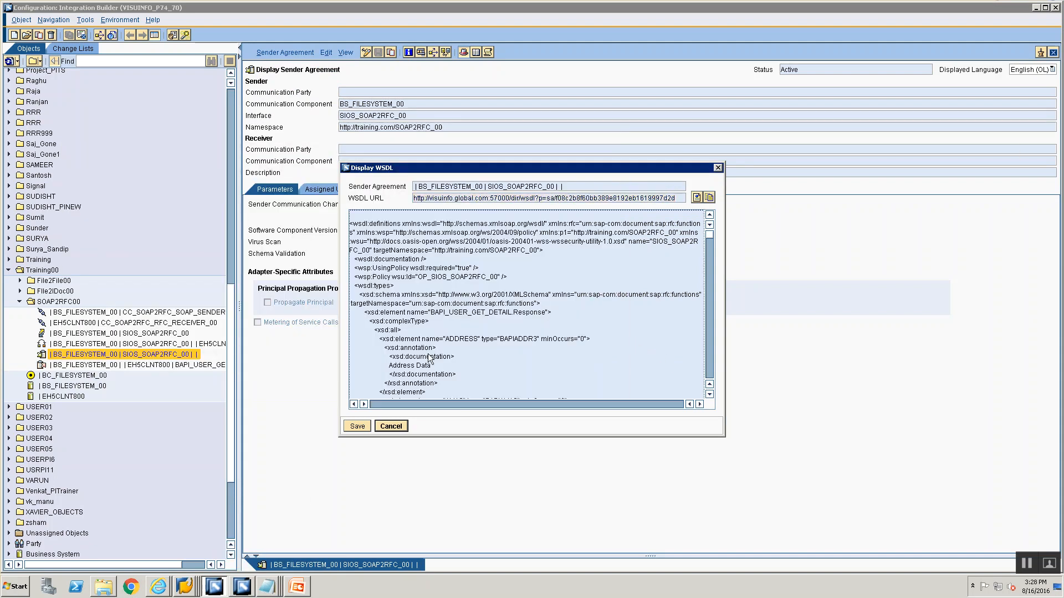
{"action": "key", "text": "ctrl+a"}
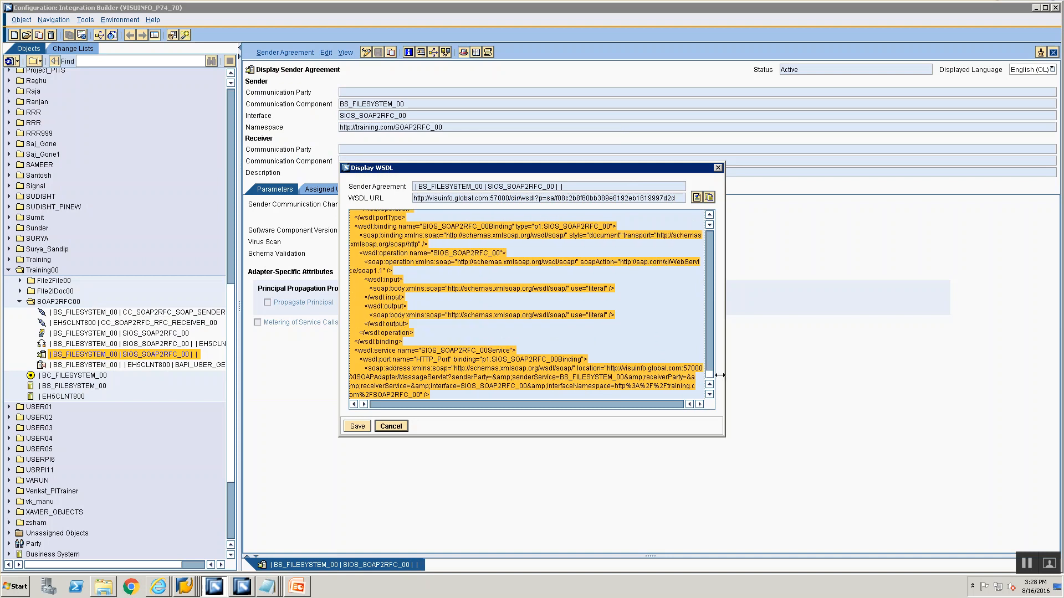
{"action": "scroll", "coordinate": [692, 222], "scroll_direction": "up", "scroll_amount": 15}
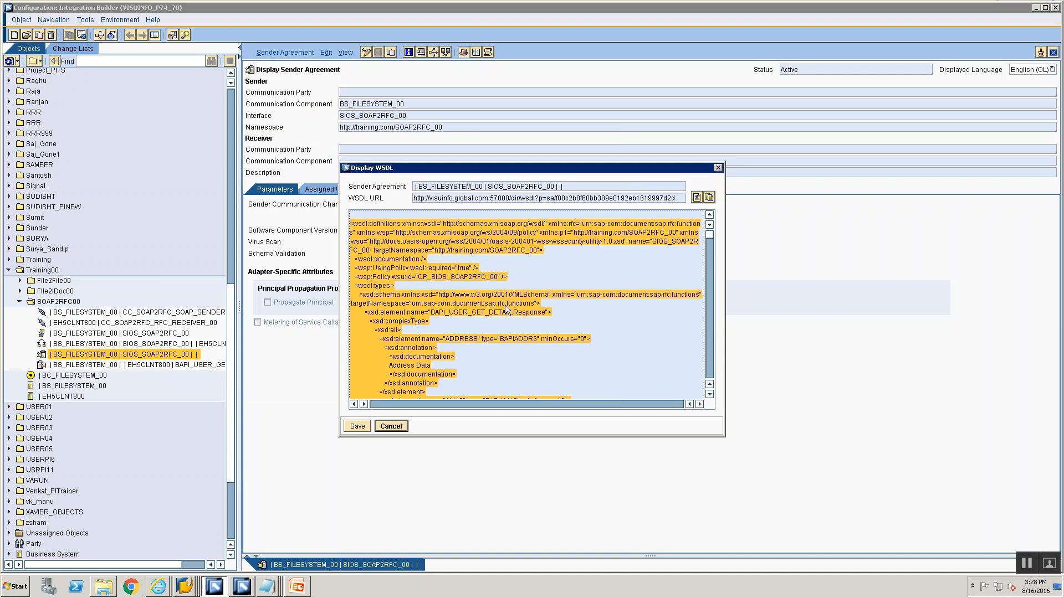
Open SOAP2RFC.wsdl from the Training folder with Notepad as its default program
{"action": "left_click", "coordinate": [277, 590]}
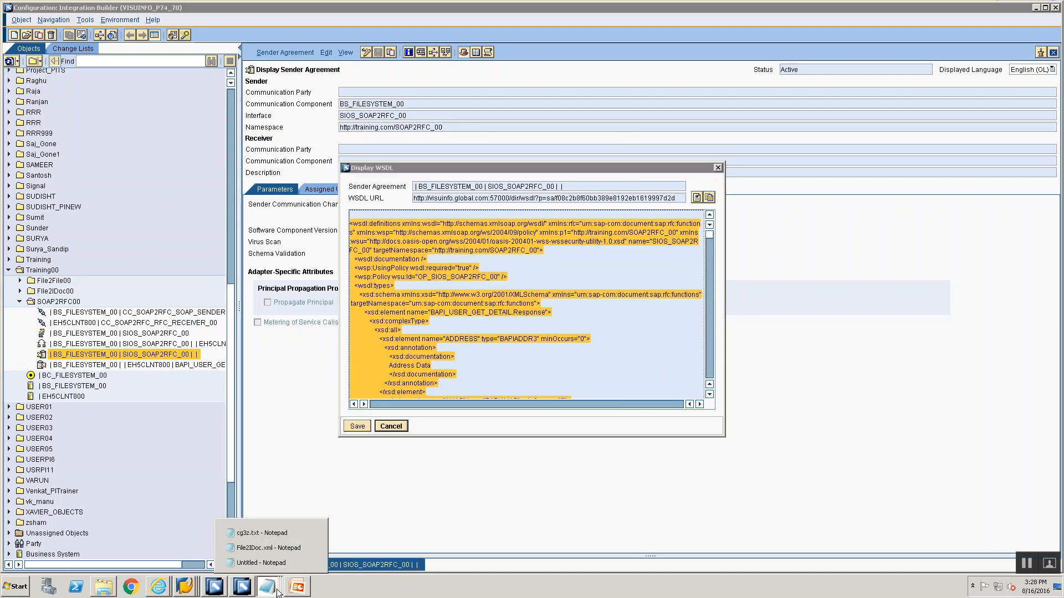
{"action": "left_click", "coordinate": [105, 588]}
{"action": "left_click", "coordinate": [183, 169]}
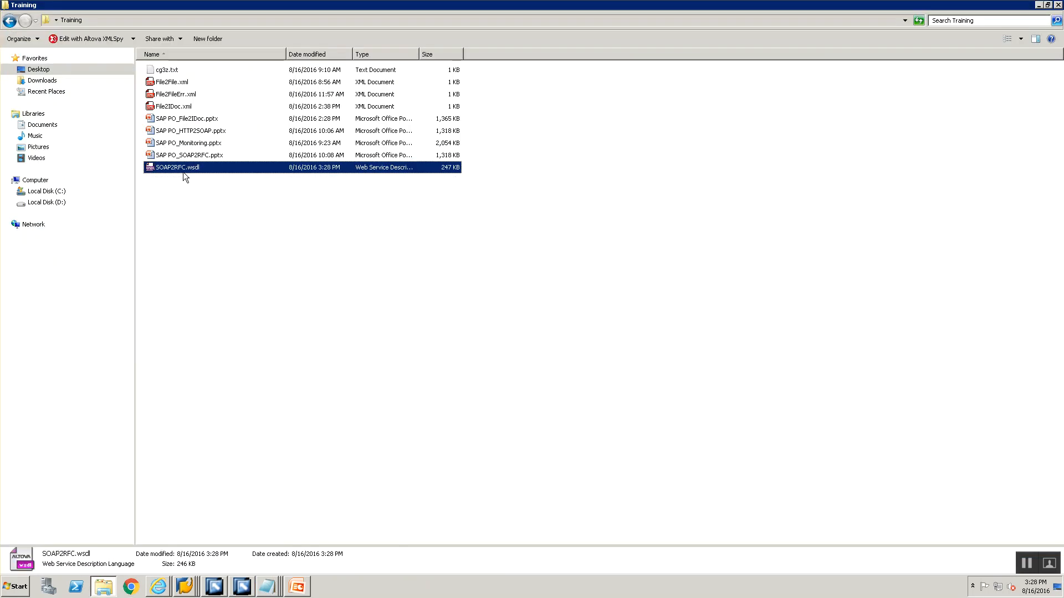
{"action": "right_click", "coordinate": [185, 173]}
{"action": "mouse_move", "coordinate": [222, 200]}
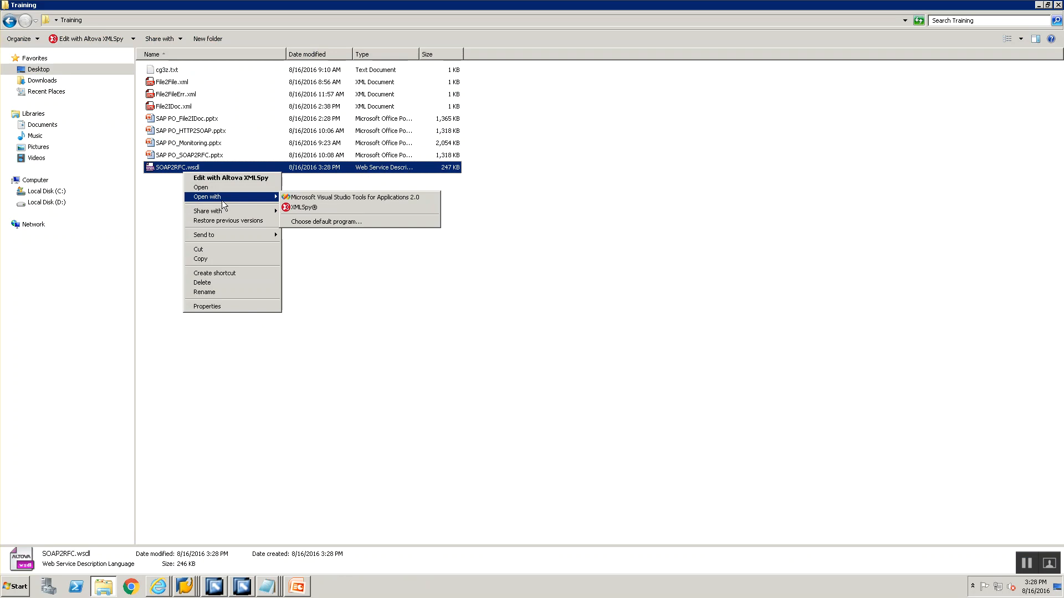
{"action": "left_click", "coordinate": [167, 167]}
{"action": "right_click", "coordinate": [168, 167]}
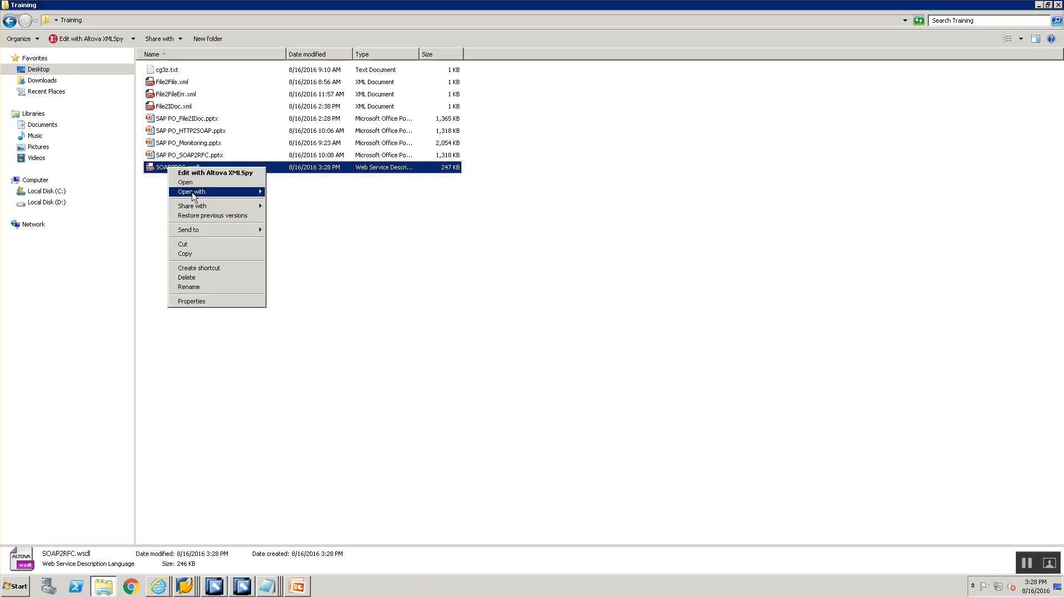
{"action": "mouse_move", "coordinate": [229, 192]}
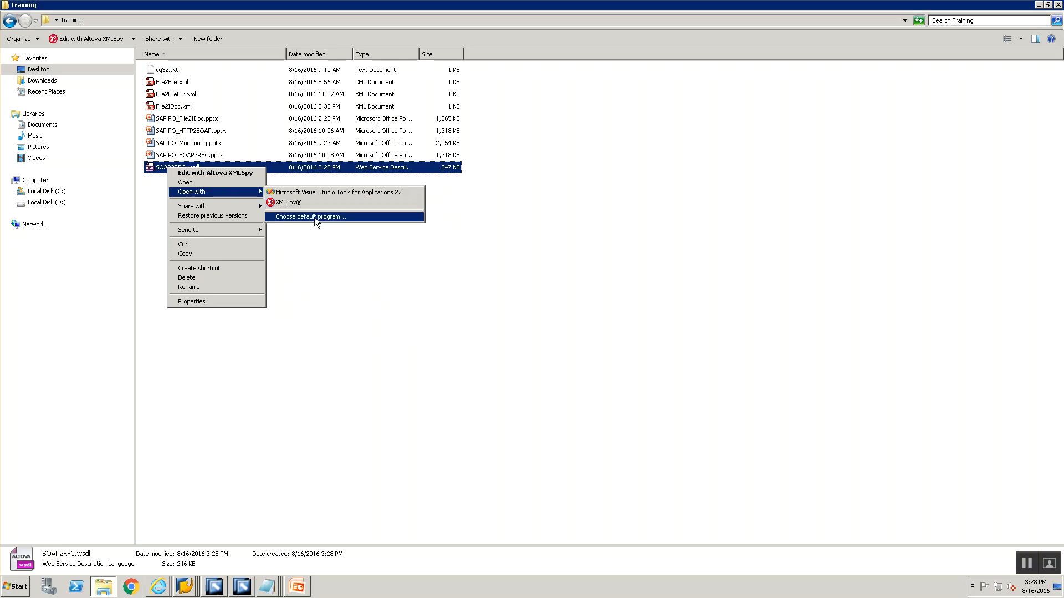
{"action": "left_click", "coordinate": [313, 216]}
{"action": "left_click", "coordinate": [673, 252]}
{"action": "left_click", "coordinate": [674, 255]}
{"action": "scroll", "coordinate": [604, 277], "scroll_direction": "down", "scroll_amount": 2}
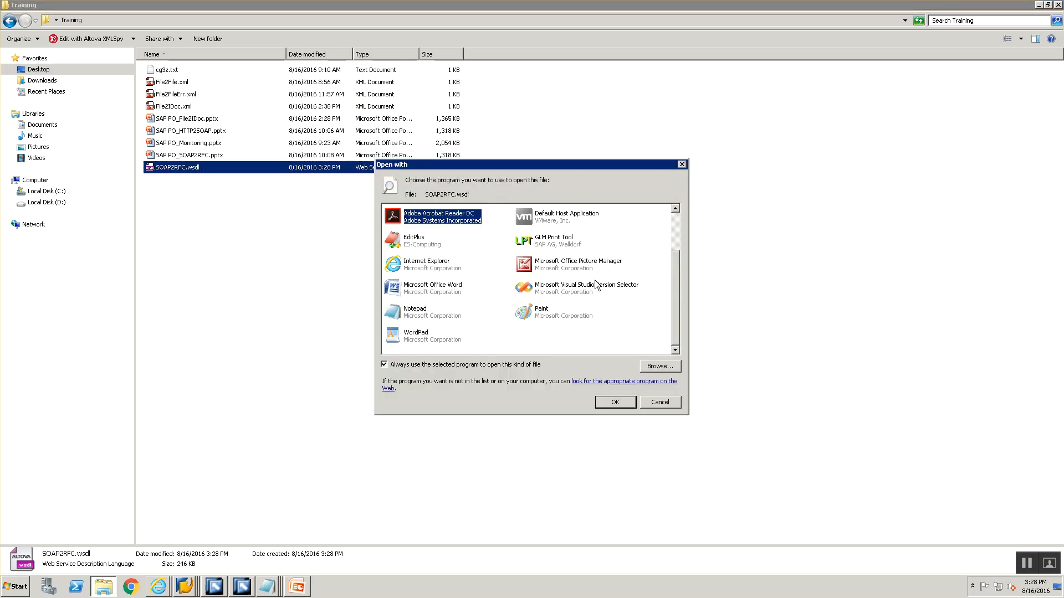
{"action": "double_click", "coordinate": [410, 317]}
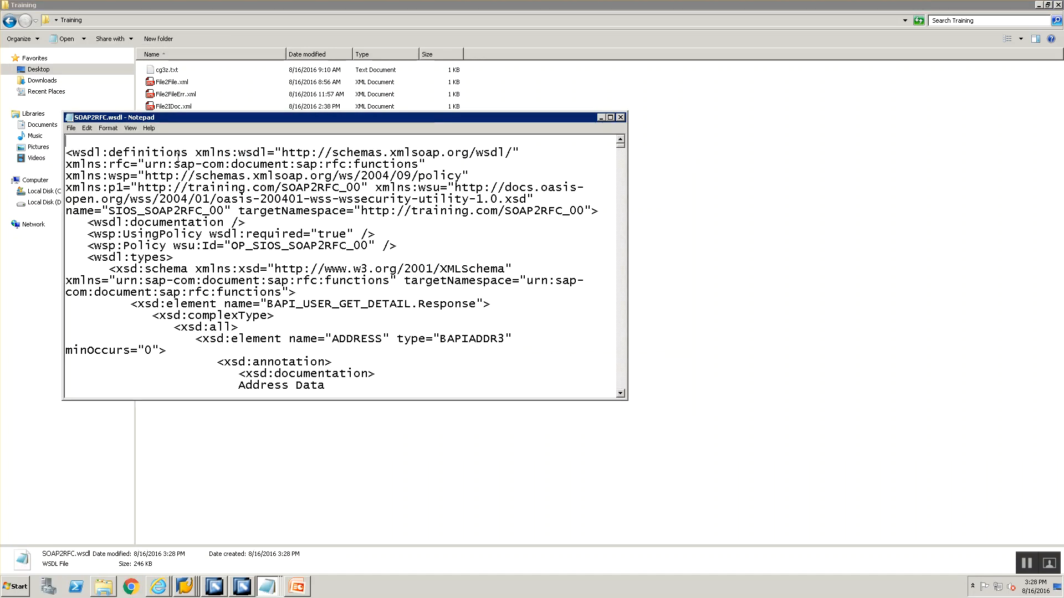
Remove the leading blank line from SOAP2RFC.wsdl, save the file and close Notepad
{"action": "key", "text": "Delete"}
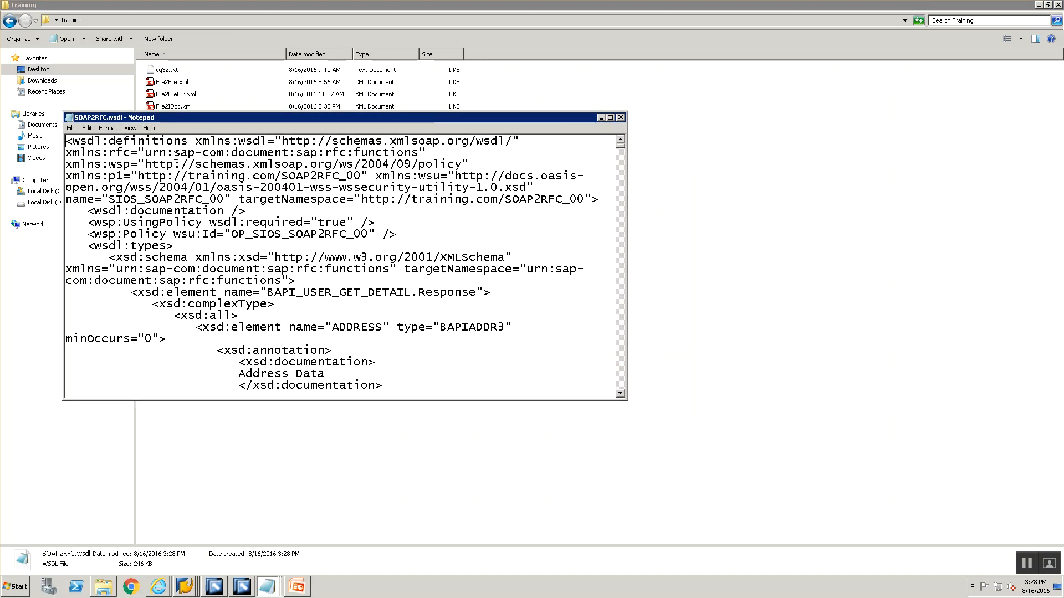
{"action": "key", "text": "ctrl+s"}
{"action": "left_click", "coordinate": [620, 117]}
Switch to the Notepad document holding the WSDL URL and select all its text
{"action": "left_click", "coordinate": [227, 228]}
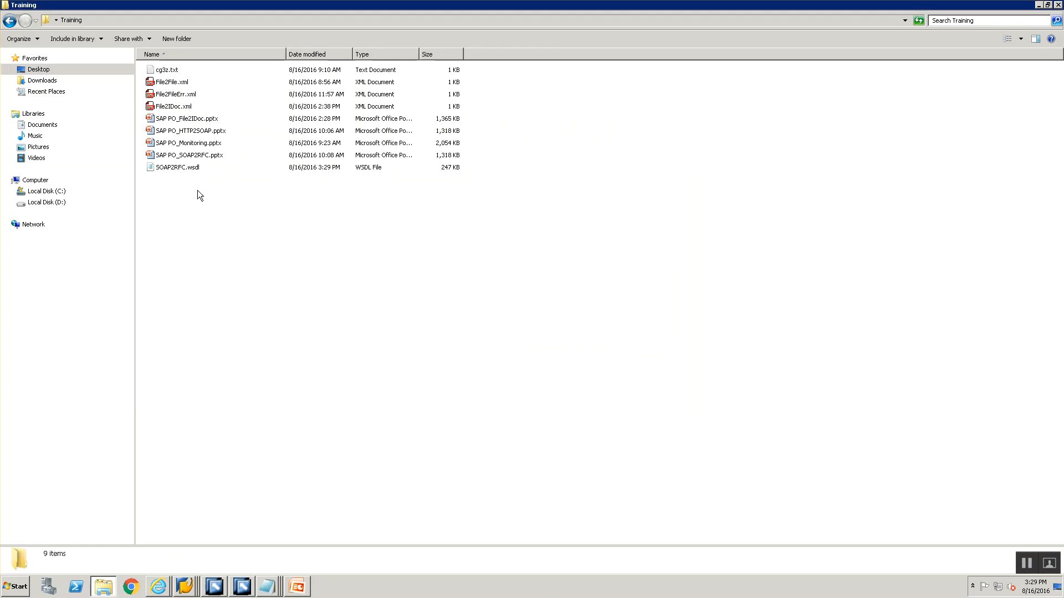
{"action": "left_click", "coordinate": [264, 586]}
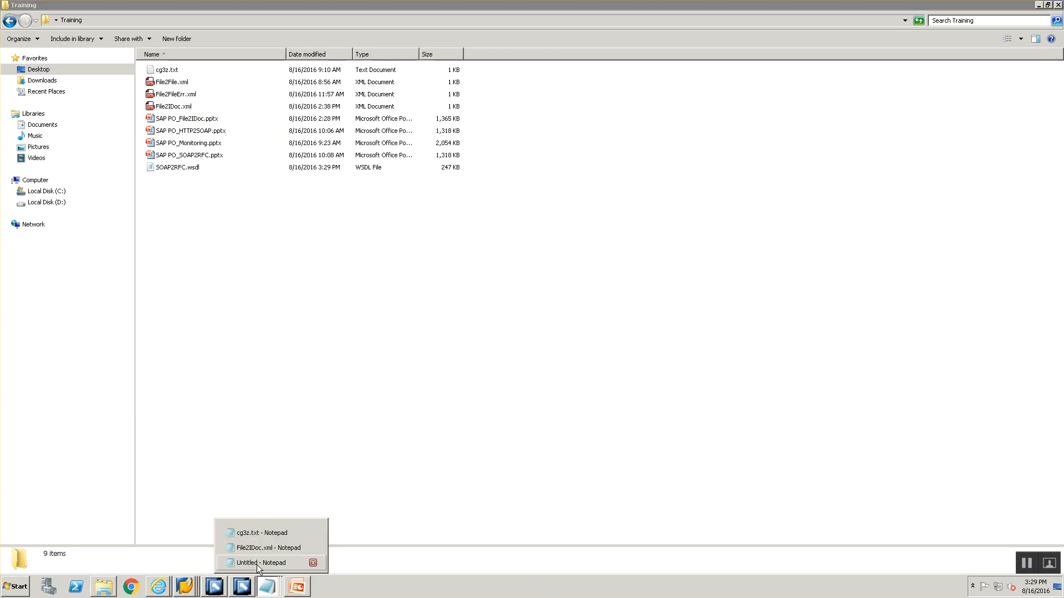
{"action": "left_click", "coordinate": [257, 563]}
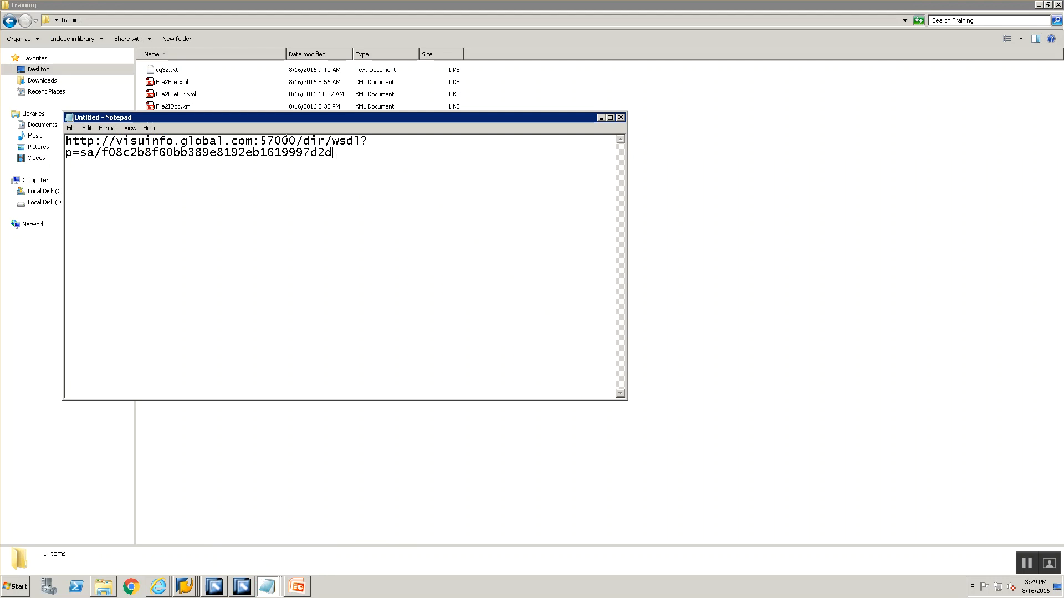
{"action": "key", "text": "ctrl+a"}
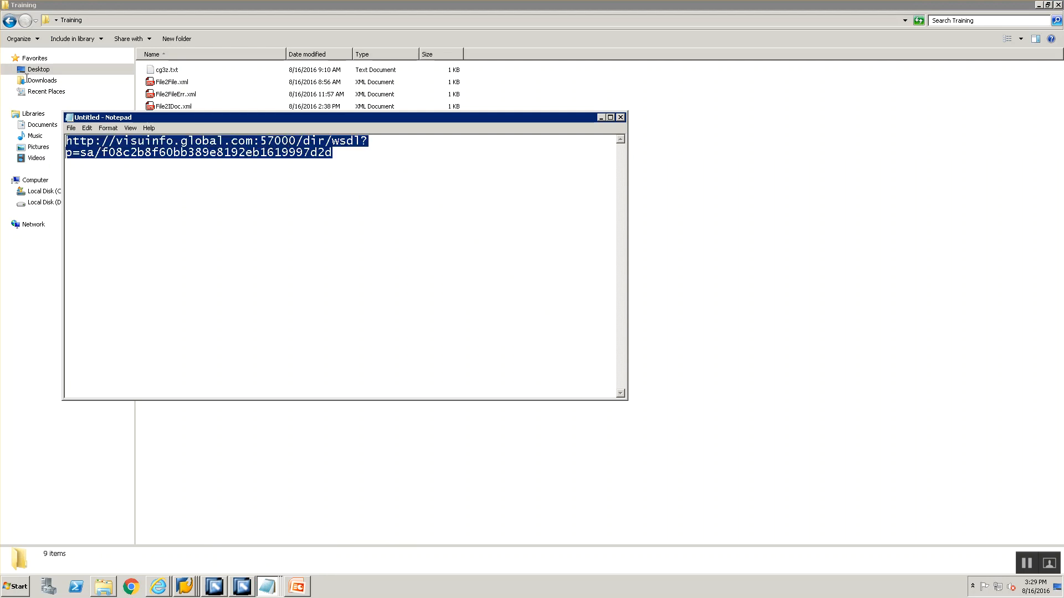